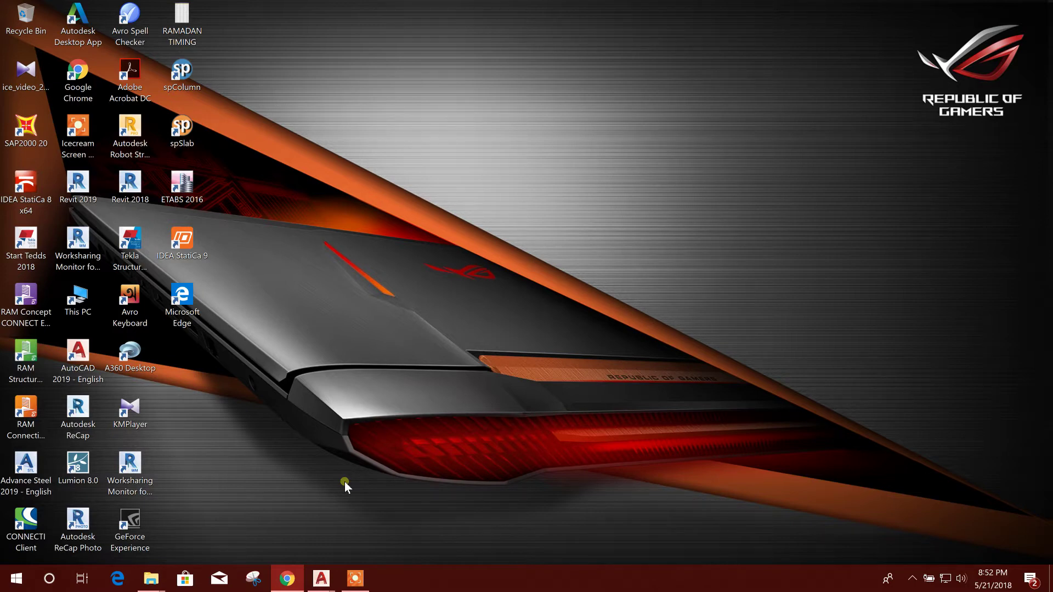
# Step: Launch IDEA StatiCa 9 and start a new project in its Connection module
pyautogui.rightClick(191, 230)
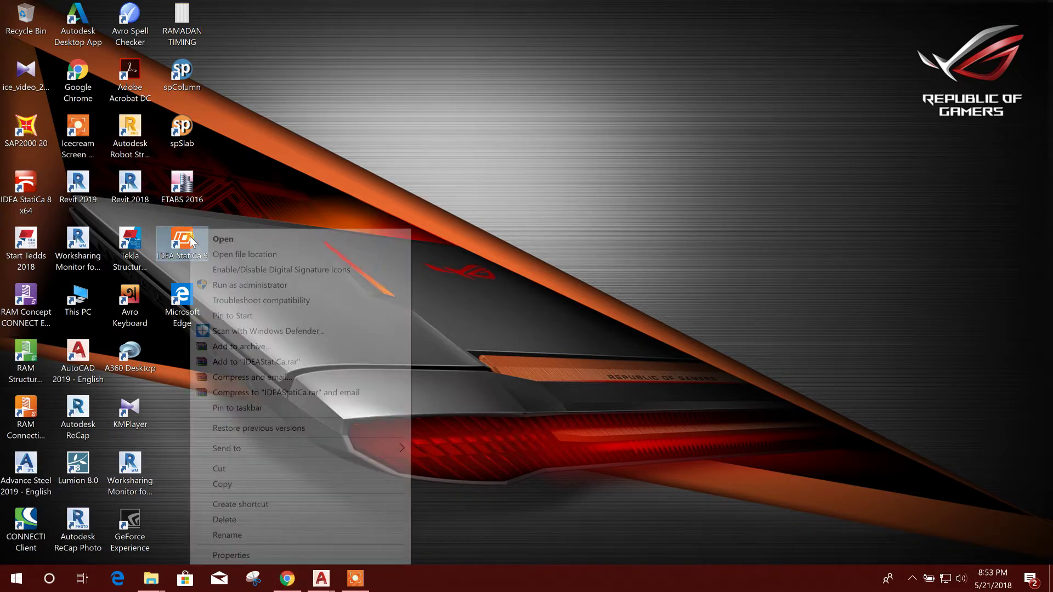
pyautogui.click(246, 239)
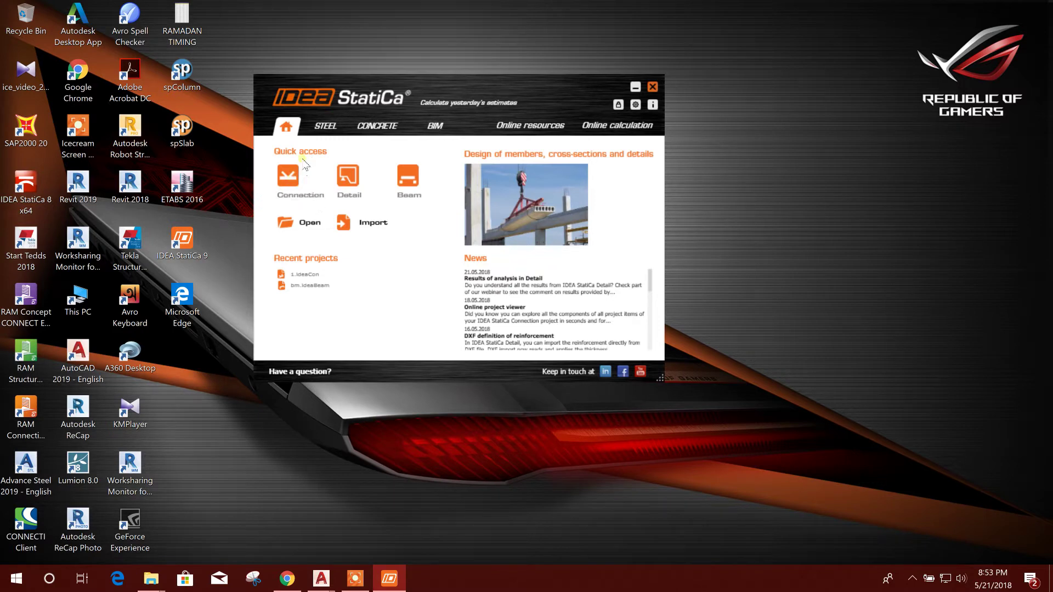
pyautogui.click(296, 187)
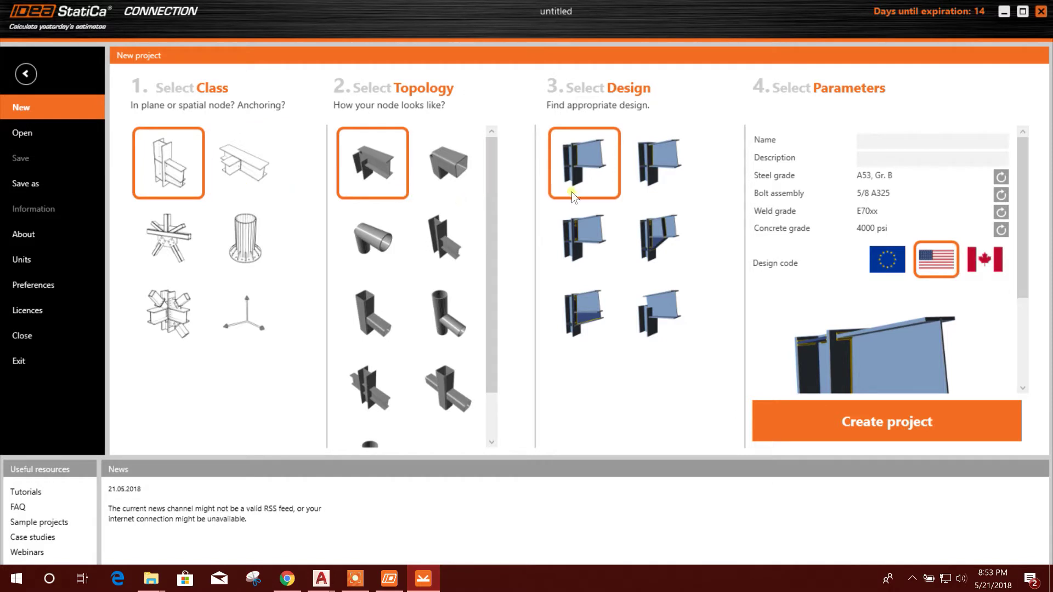
# Step: Choose the bolted end-plate design with a haunch and beam stiffener for the new project, and name it CR1
pyautogui.scroll(-2, 788, 282)
pyautogui.scroll(2, 776, 340)
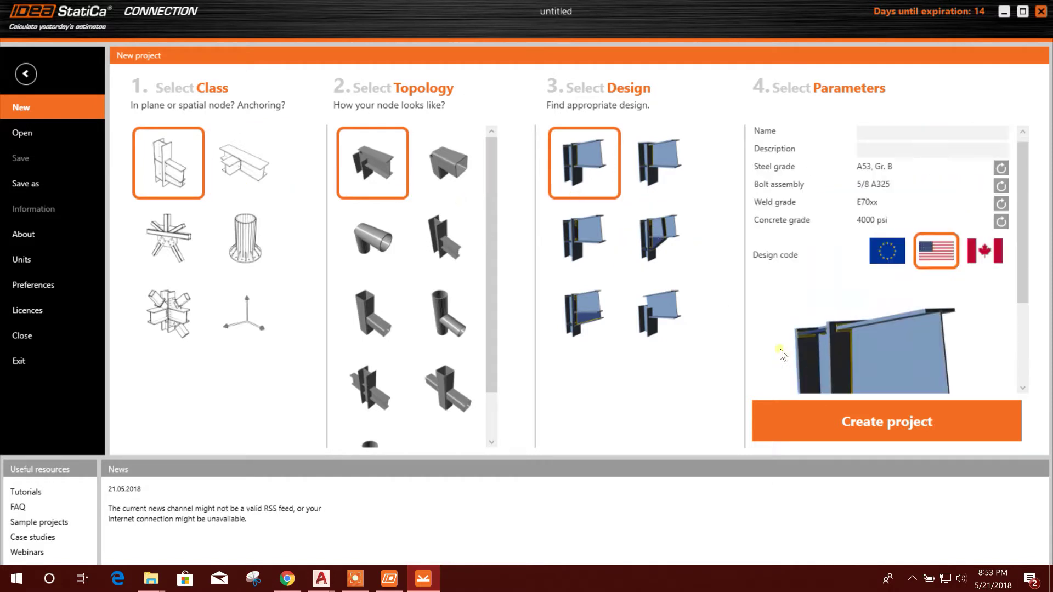
pyautogui.click(680, 223)
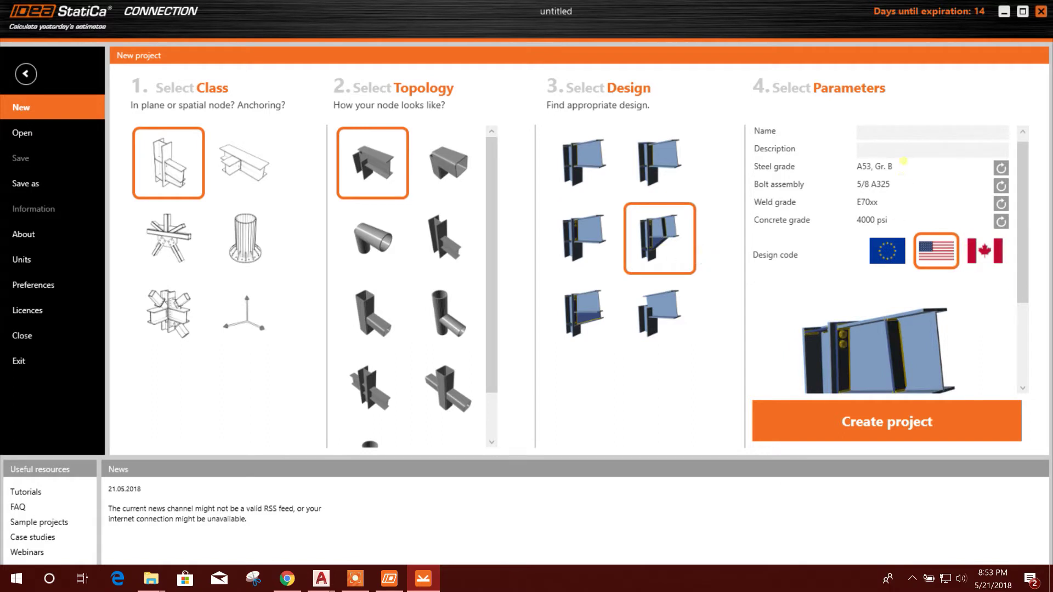
pyautogui.click(884, 142)
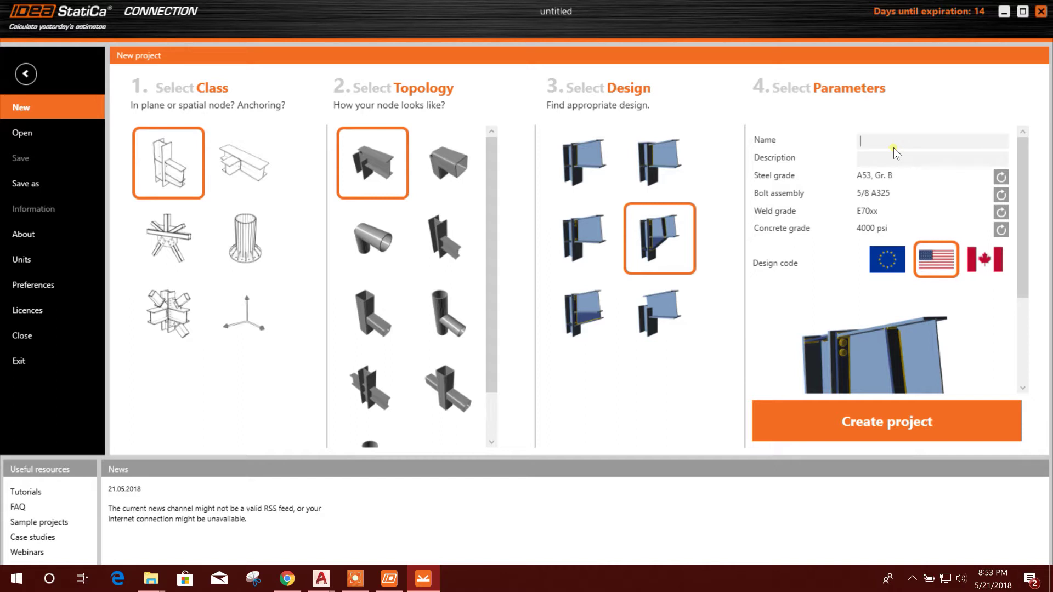
pyautogui.write('cr')
# Step: Set the new project's steel grade to A572 Gr.50
pyautogui.click(998, 177)
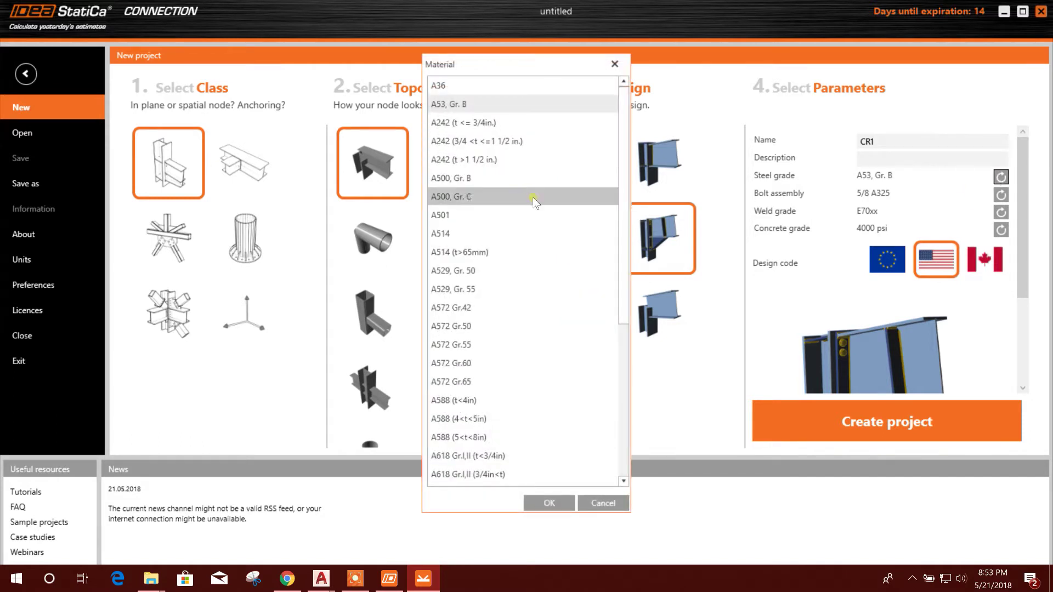
pyautogui.scroll(-2, 542, 288)
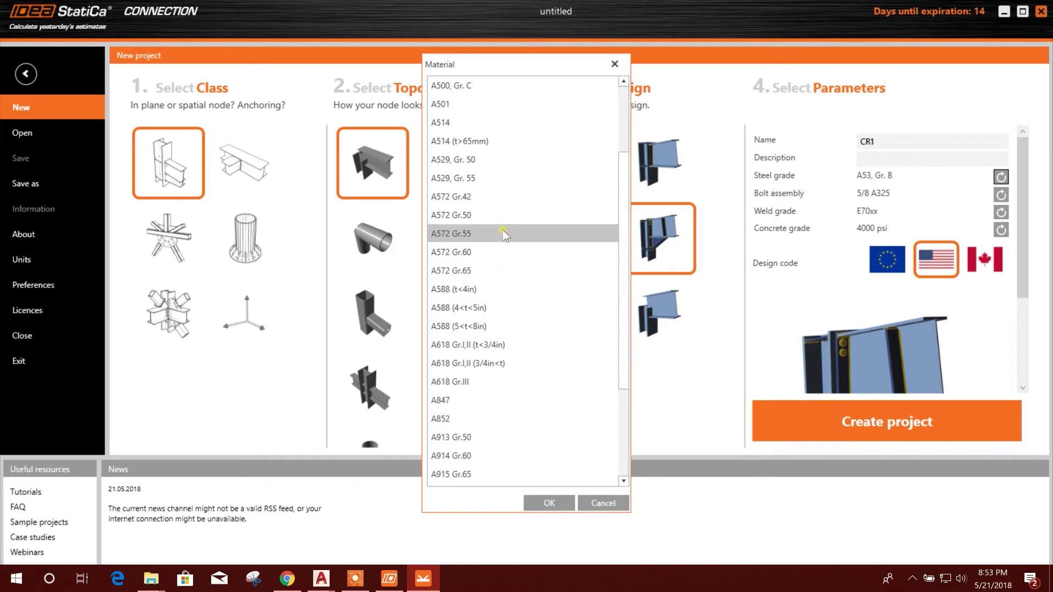
pyautogui.click(493, 215)
pyautogui.click(551, 503)
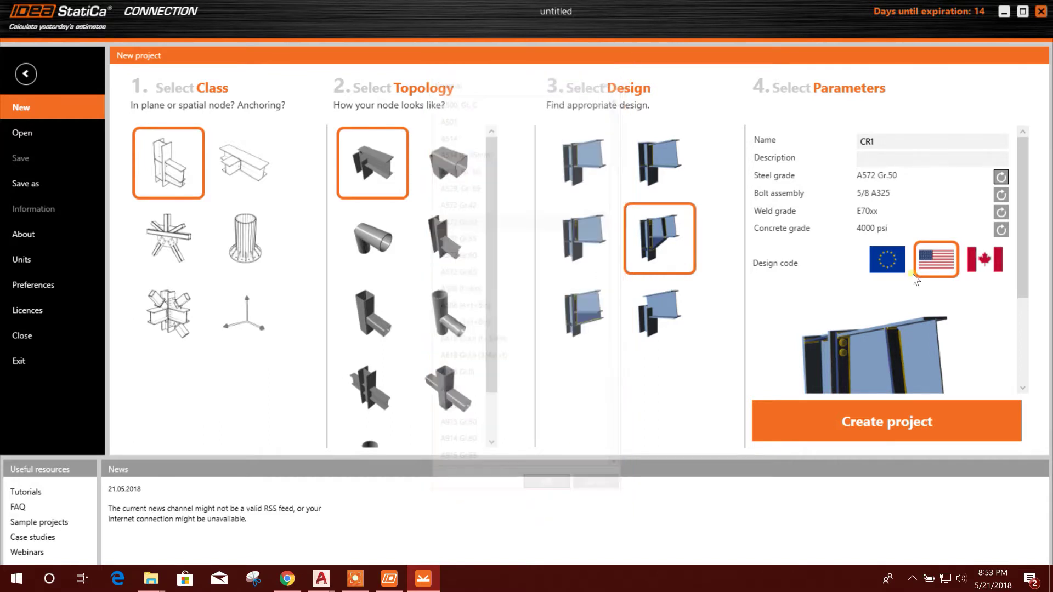
# Step: Review the available bolt assemblies and confirm 5/8 A325 for the new project
pyautogui.click(1001, 195)
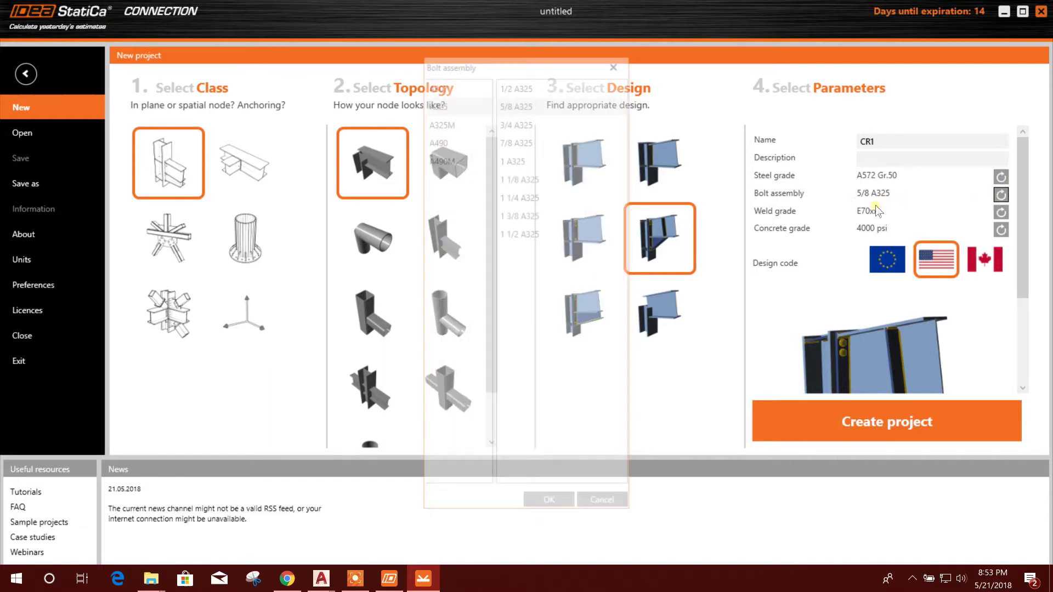
pyautogui.moveTo(516, 65); pyautogui.dragTo(471, 64)
pyautogui.click(504, 497)
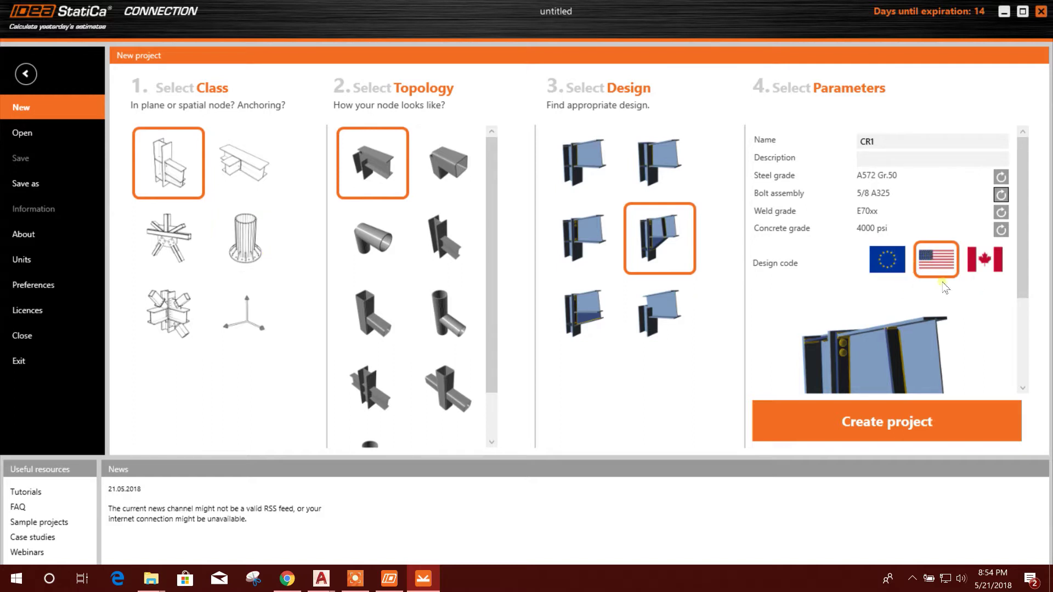
# Step: Create the connection project from the chosen design and parameters, using the American design code
pyautogui.scroll(-1, 986, 289)
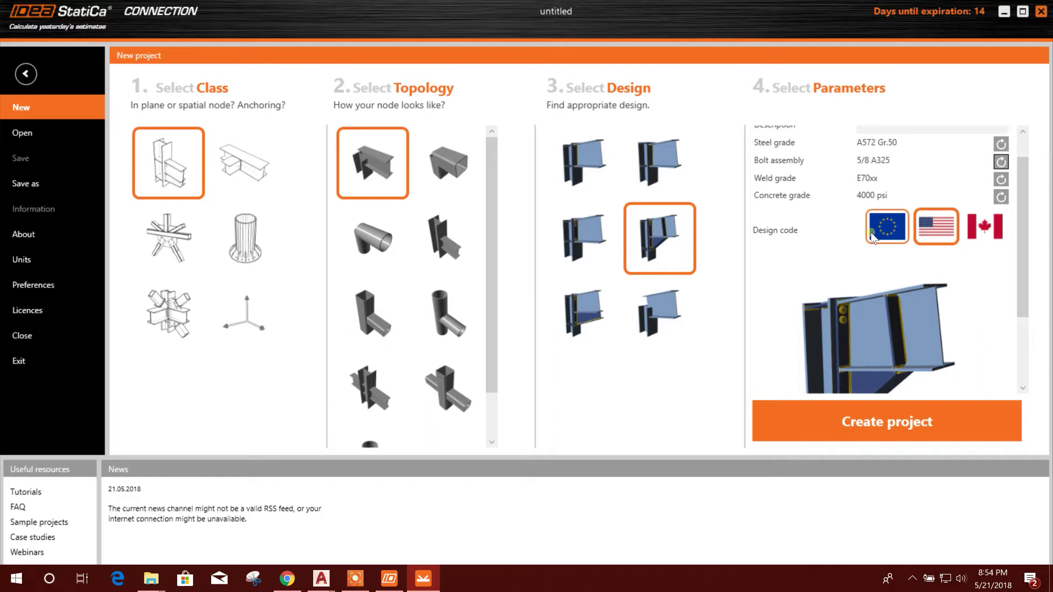
pyautogui.scroll(-2, 971, 317)
pyautogui.scroll(2, 954, 332)
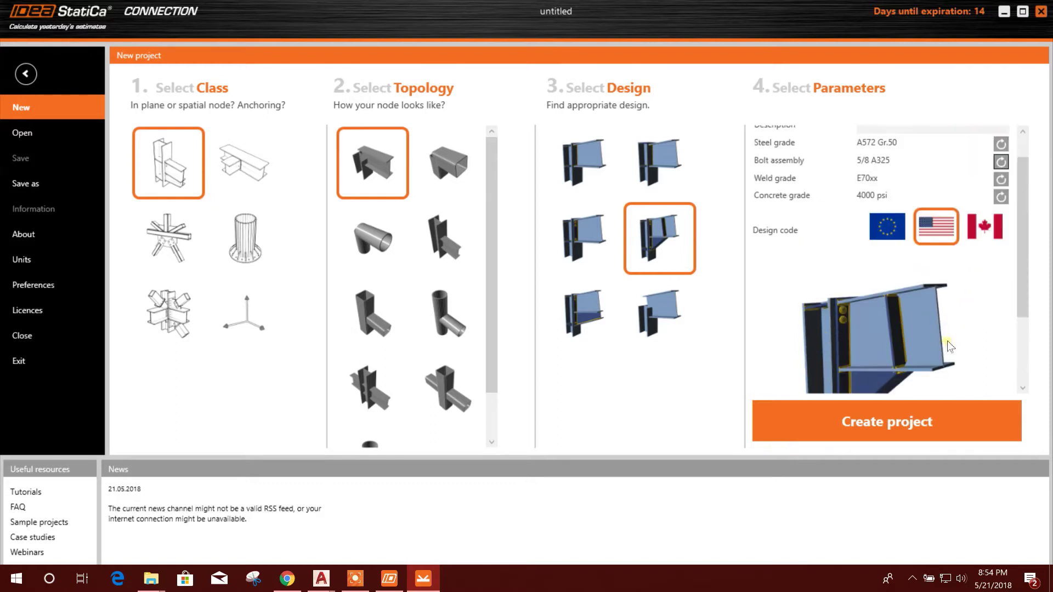
pyautogui.click(894, 424)
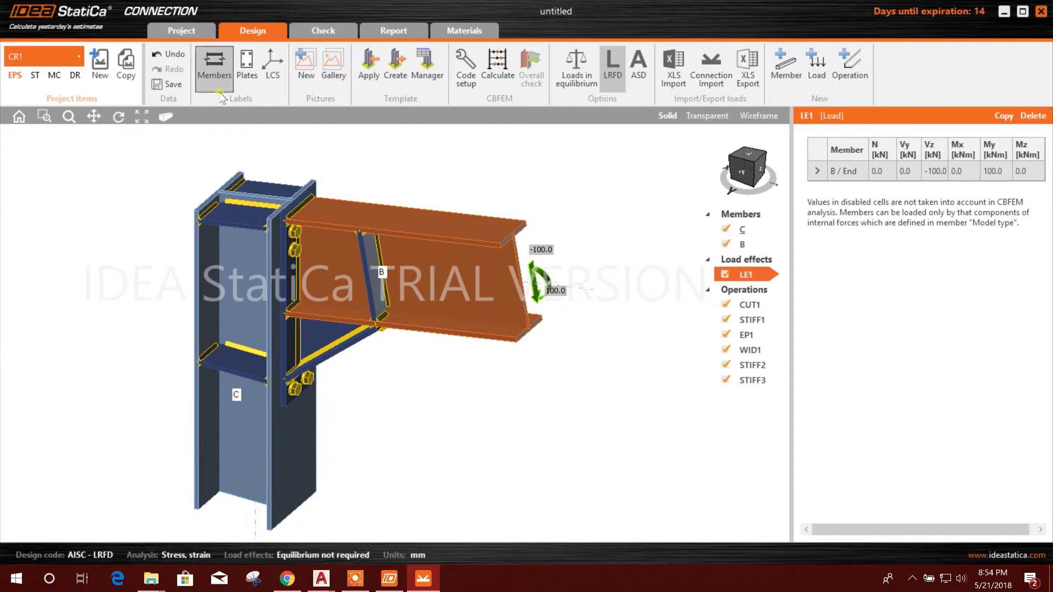
# Step: Fill in the project identification with the name CONNECTION DESIGN, number 1 and the author's name
pyautogui.click(182, 30)
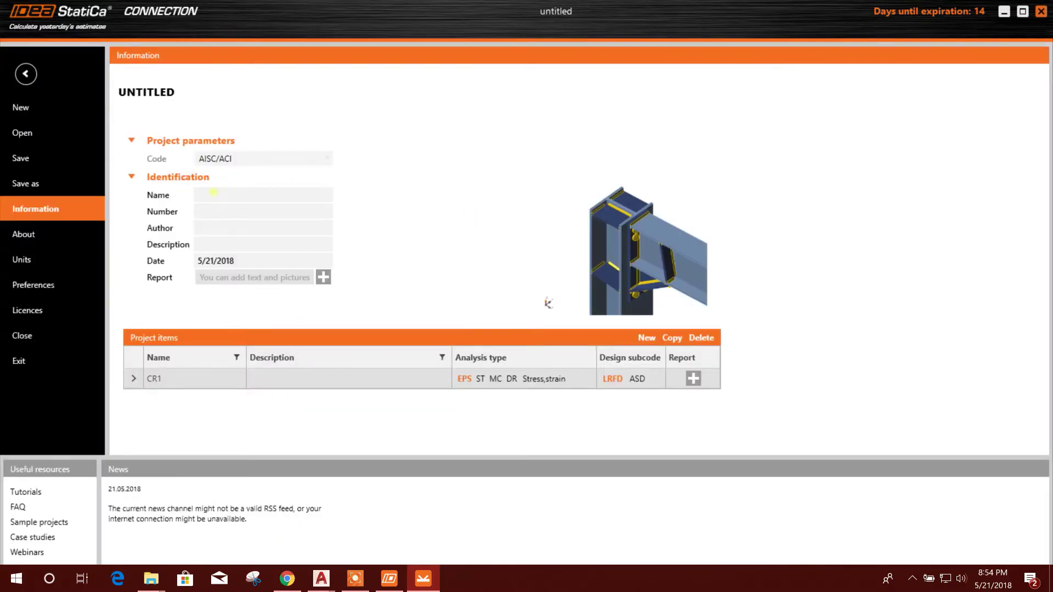
pyautogui.click(212, 194)
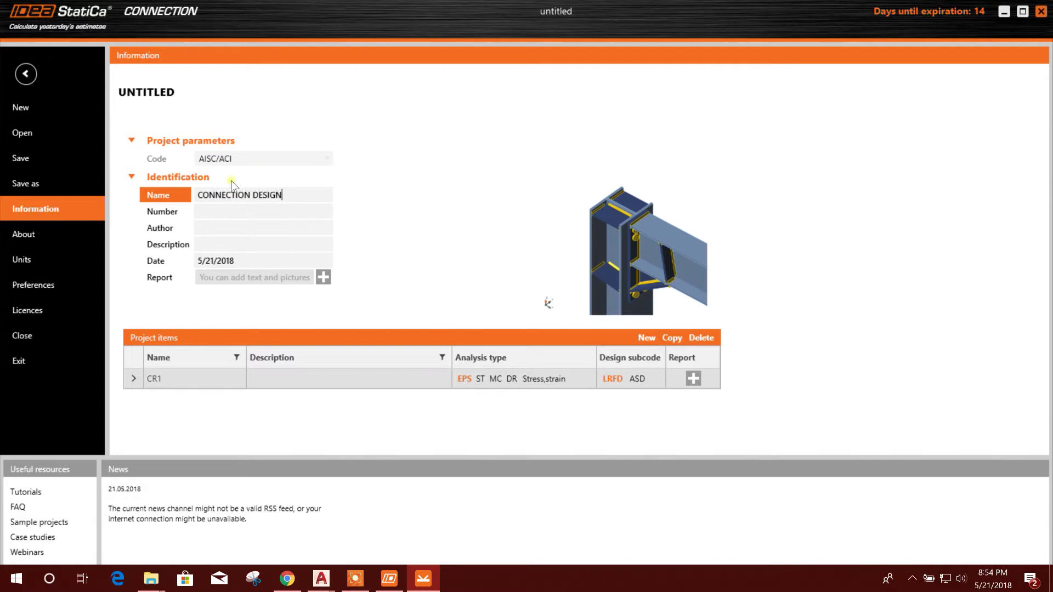
pyautogui.click(234, 214)
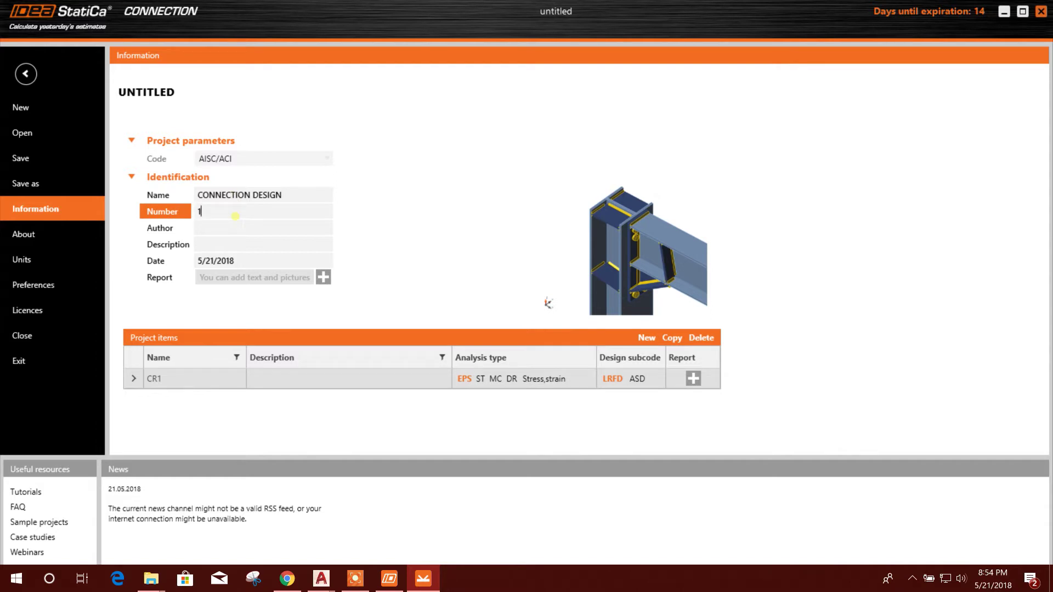
pyautogui.click(226, 229)
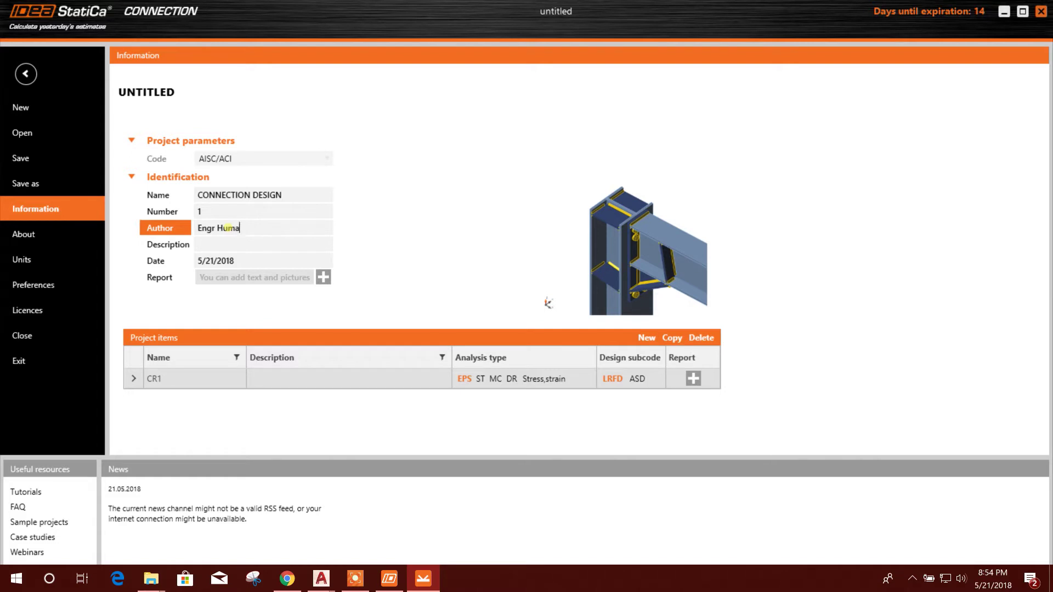
pyautogui.click(218, 245)
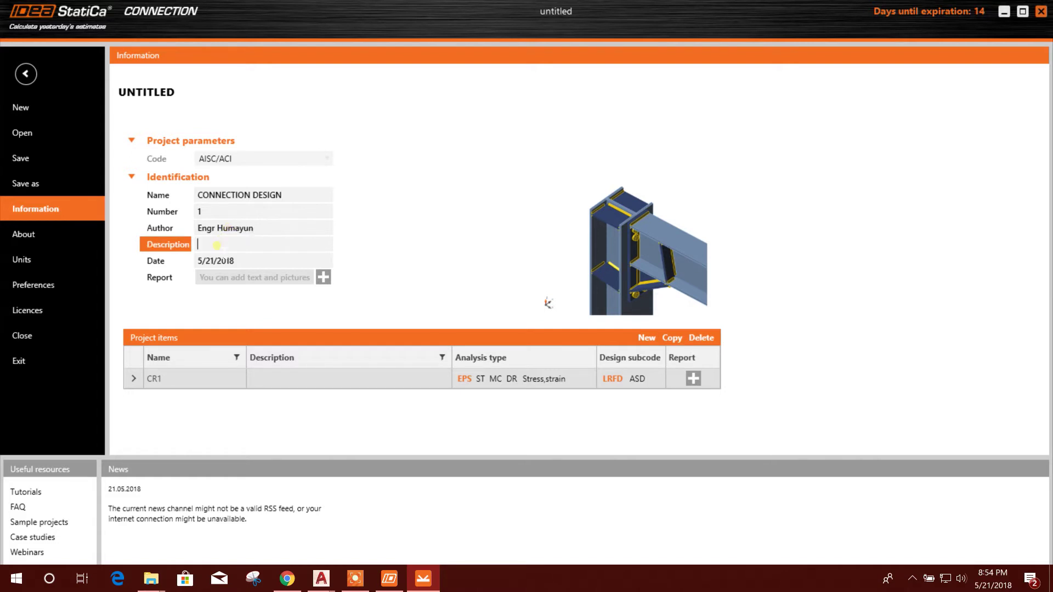
# Step: Copy the project name and save the project under it as CONNECTION DESIGN in the idea folder
pyautogui.click(262, 196)
pyautogui.tripleClick(295, 203)
pyautogui.rightClick(291, 196)
pyautogui.click(310, 214)
pyautogui.click(280, 214)
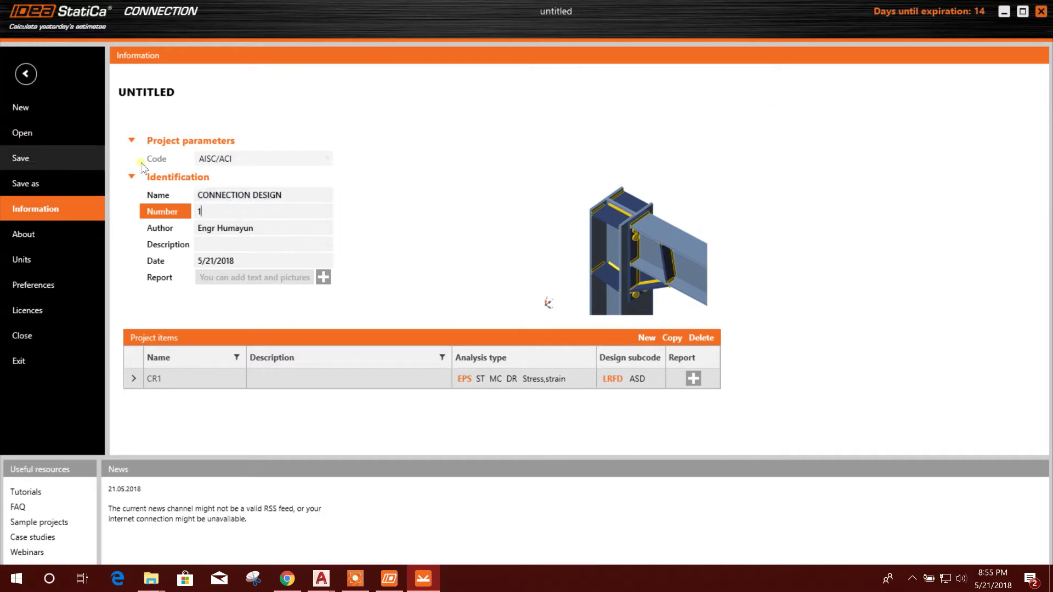
pyautogui.rightClick(138, 262)
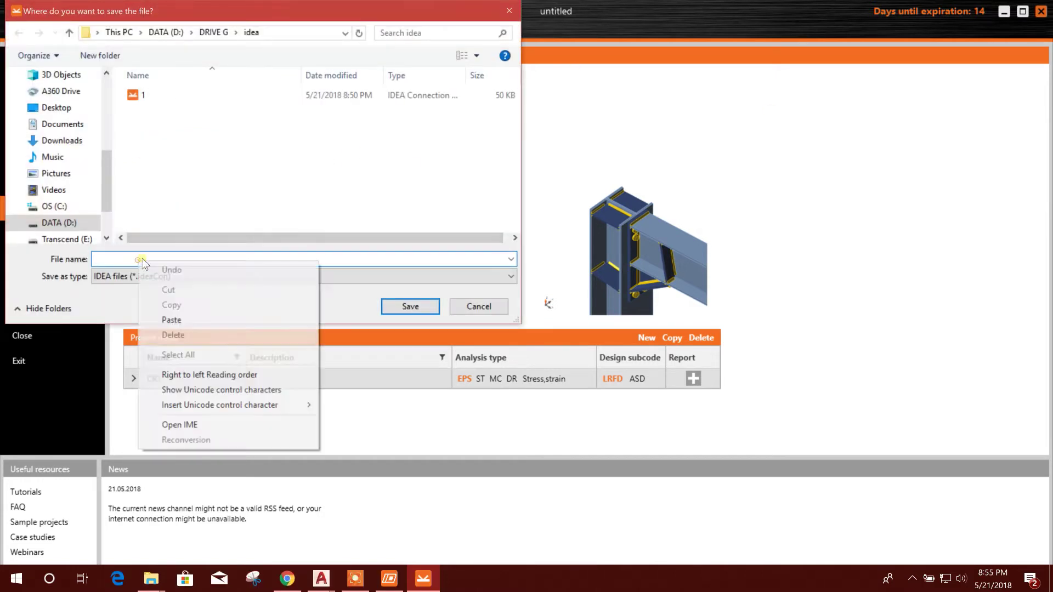
pyautogui.click(176, 322)
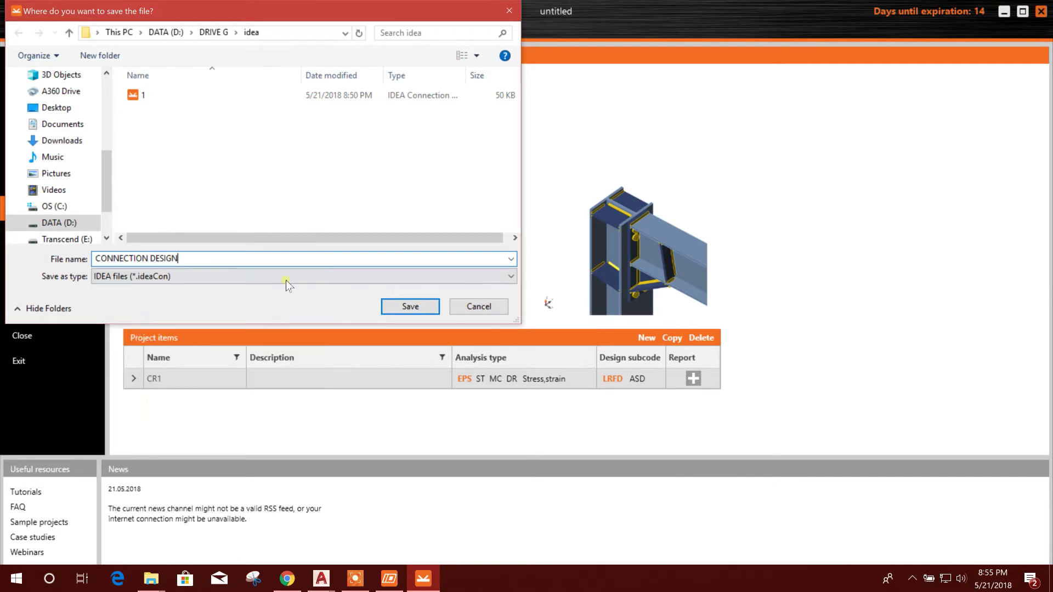
pyautogui.click(417, 307)
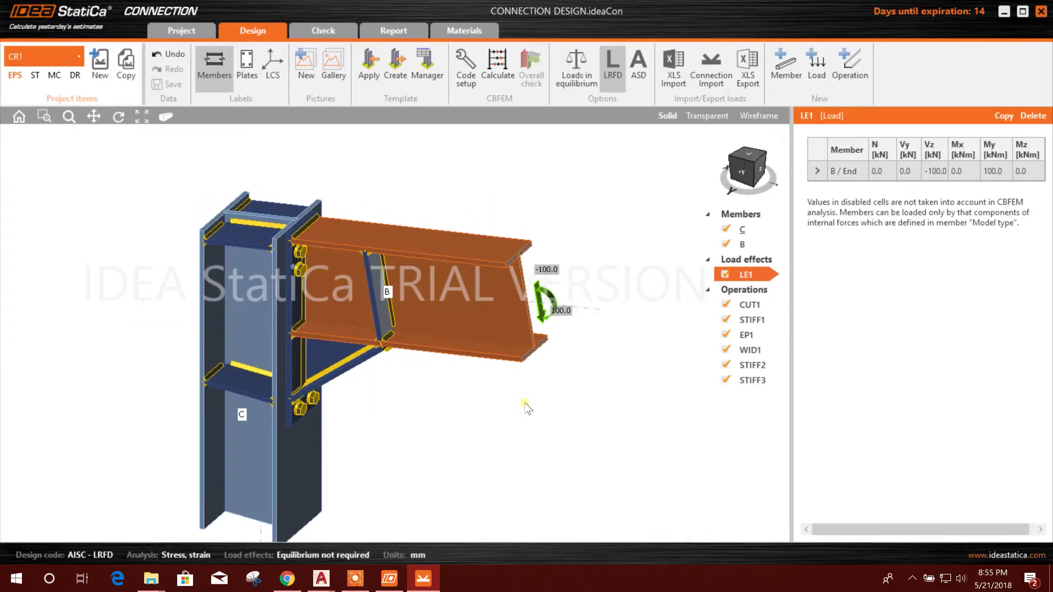
# Step: Examine the 3D joint model and the properties of beam B and column C
pyautogui.scroll(2, 445, 357)
pyautogui.scroll(-2, 445, 361)
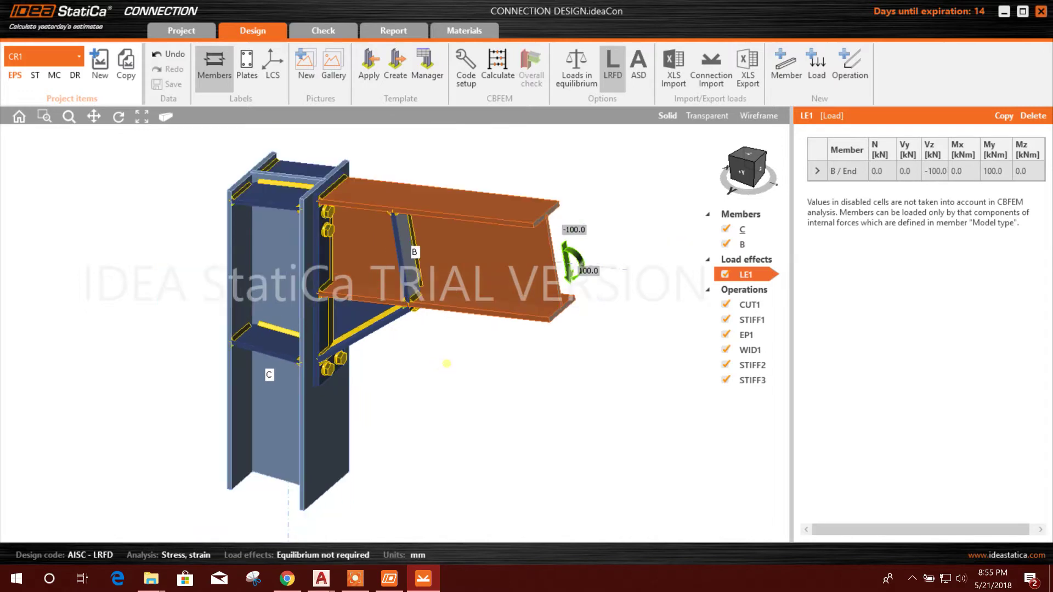
pyautogui.scroll(2, 442, 360)
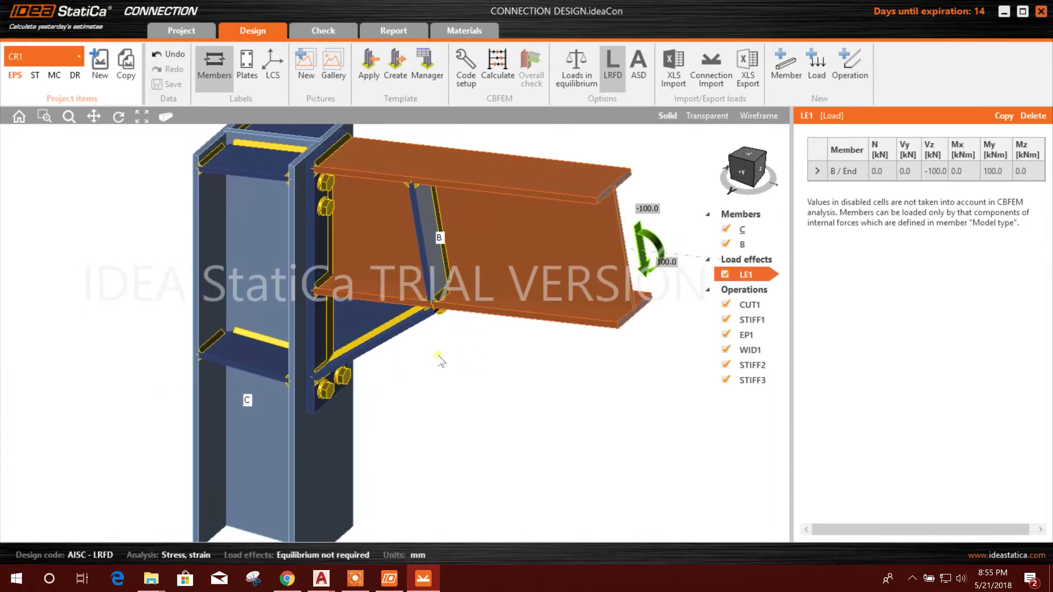
pyautogui.scroll(-1, 438, 359)
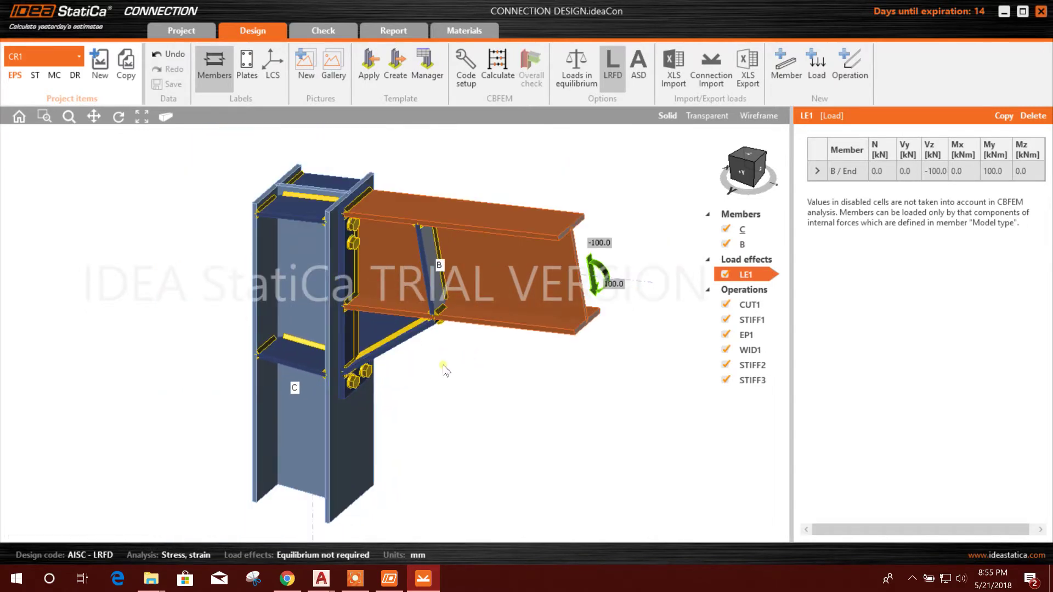
pyautogui.scroll(-1, 483, 379)
pyautogui.scroll(1, 507, 405)
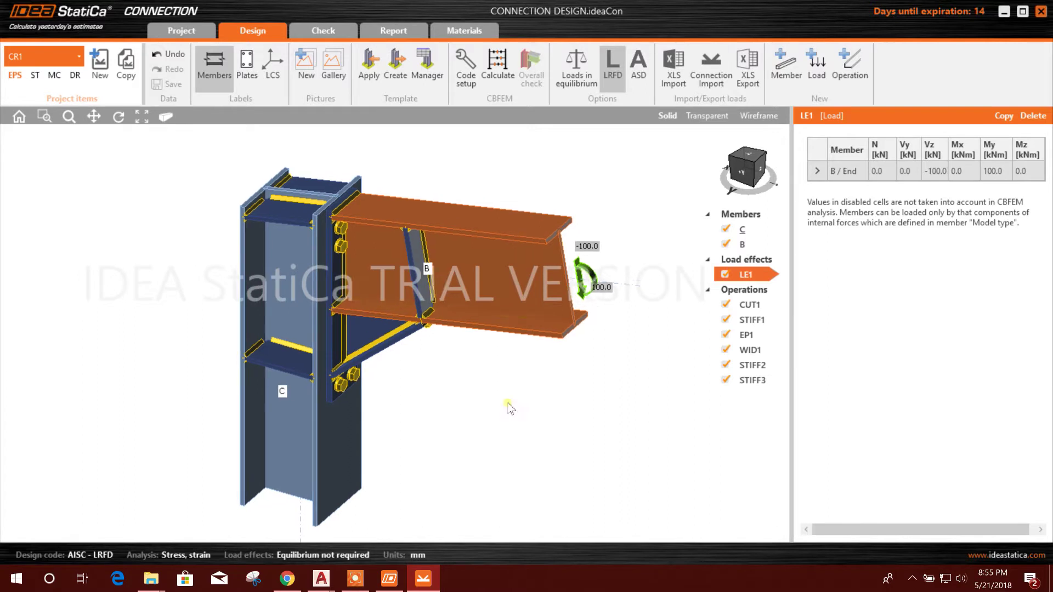
pyautogui.click(558, 242)
pyautogui.scroll(1, 502, 343)
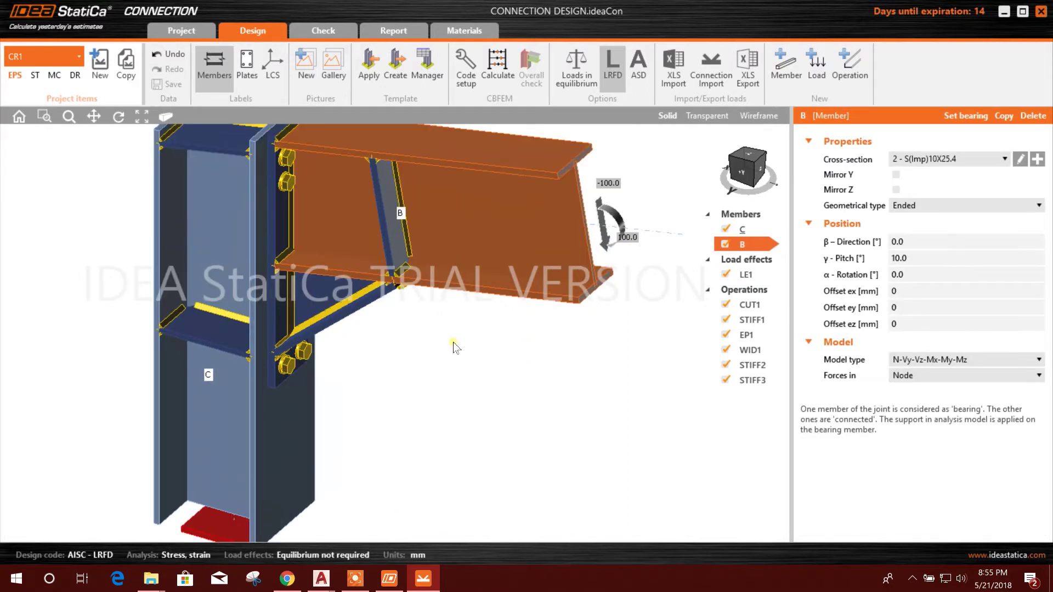
pyautogui.scroll(-2, 485, 340)
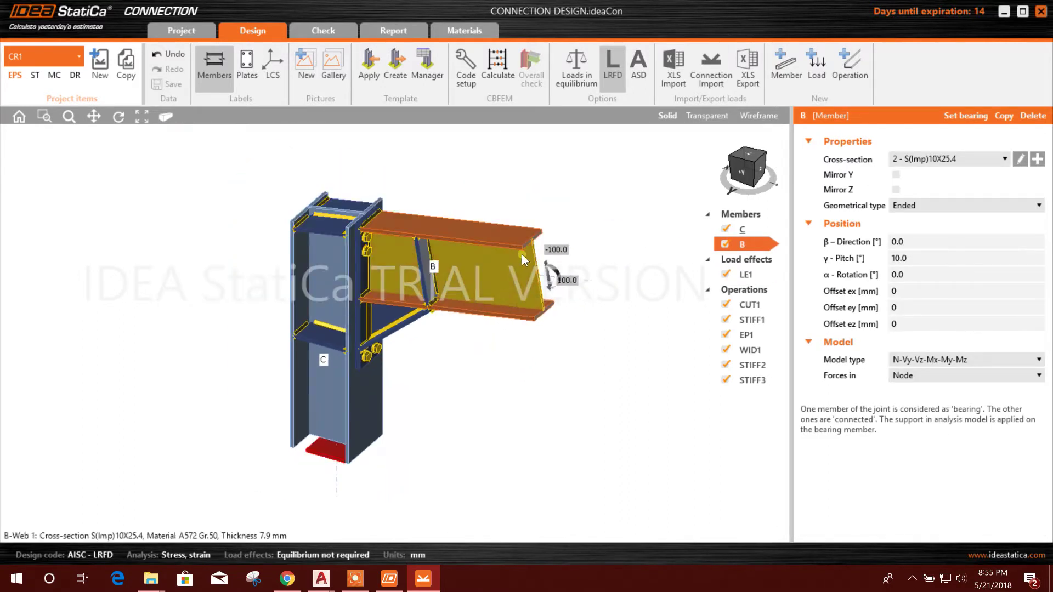
pyautogui.click(360, 395)
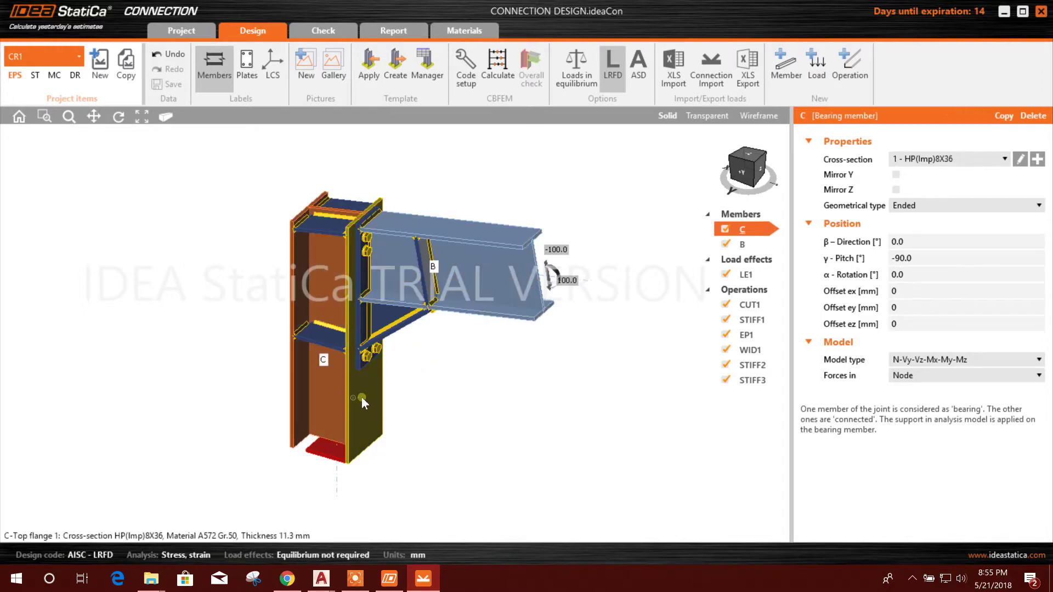
pyautogui.scroll(2, 366, 252)
pyautogui.scroll(-5, 378, 258)
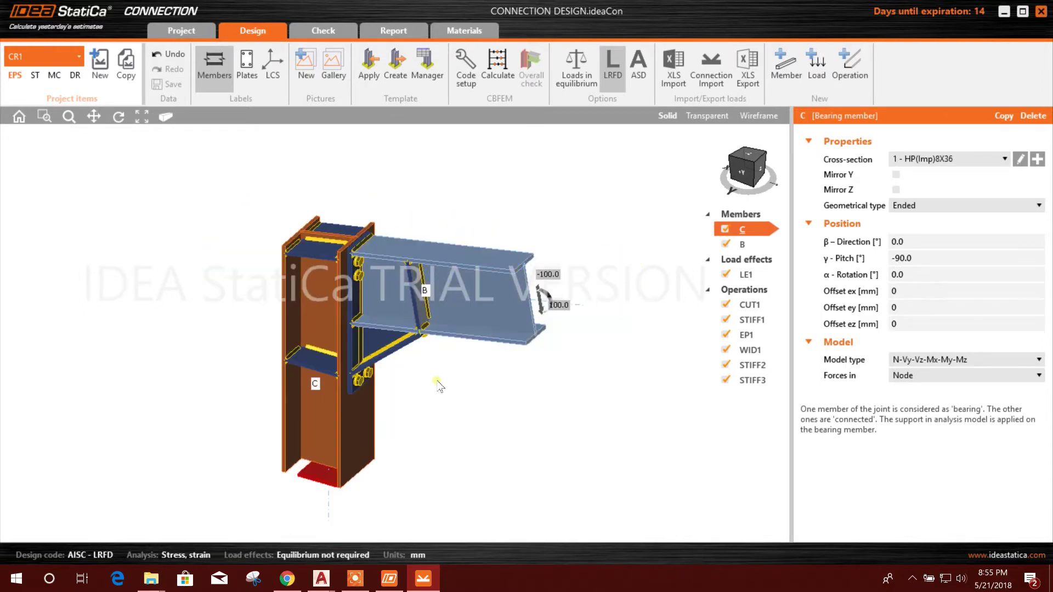
pyautogui.scroll(4, 448, 346)
pyautogui.scroll(3, 456, 330)
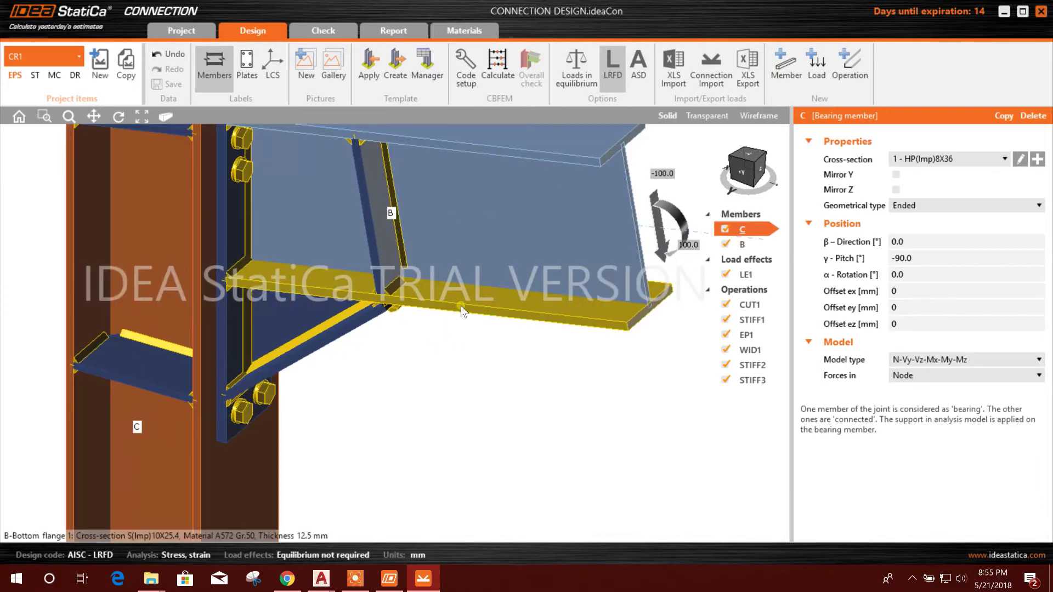
pyautogui.scroll(-2, 461, 305)
# Step: Review beam B's cross-section definition, including the catalogue of rolled shapes and the steel grade options, keeping the section as it is
pyautogui.click(557, 250)
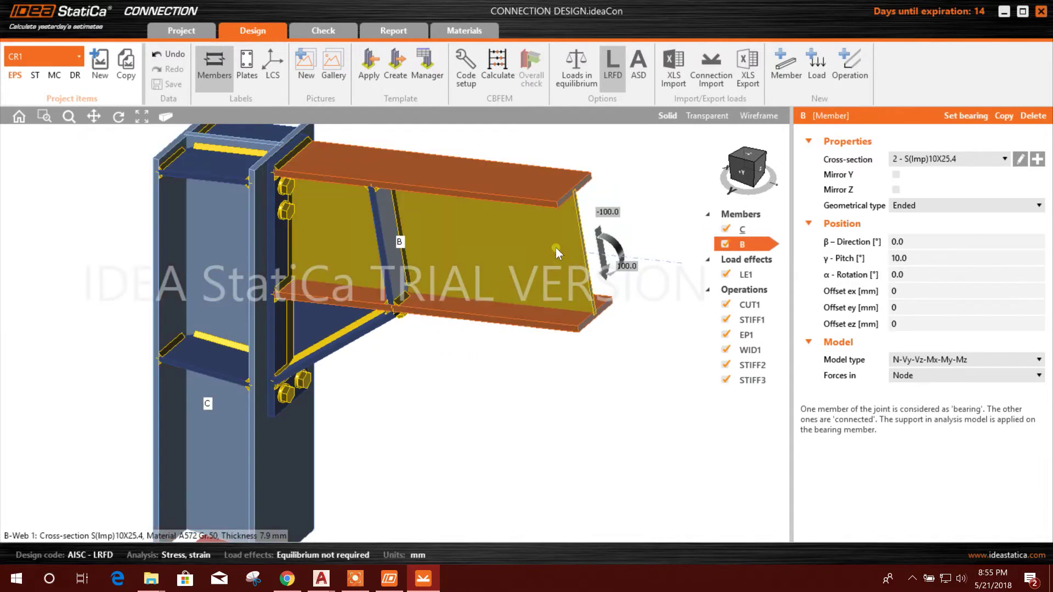
pyautogui.click(1020, 159)
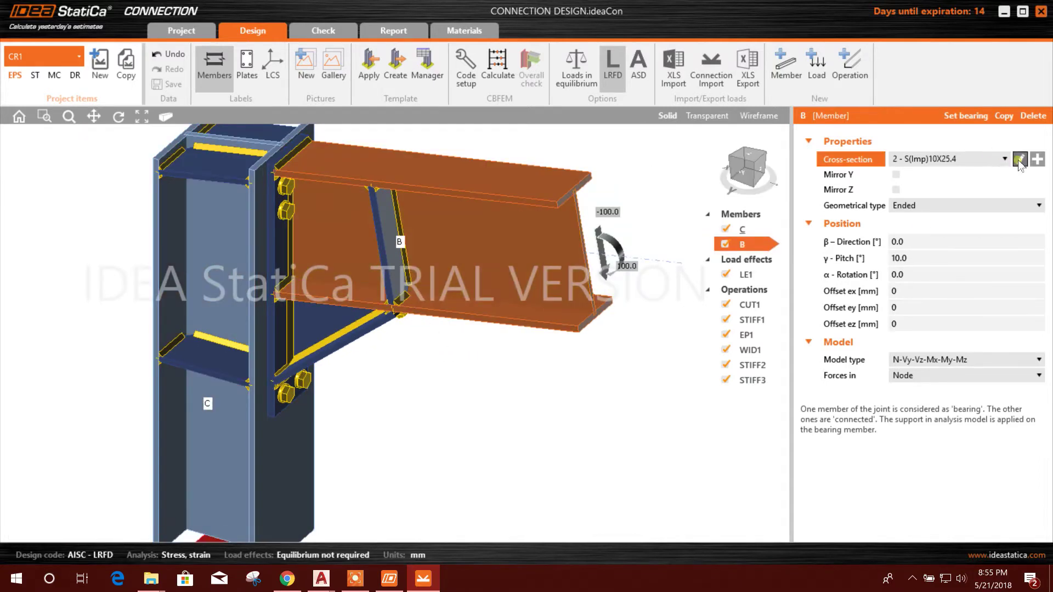
pyautogui.click(401, 182)
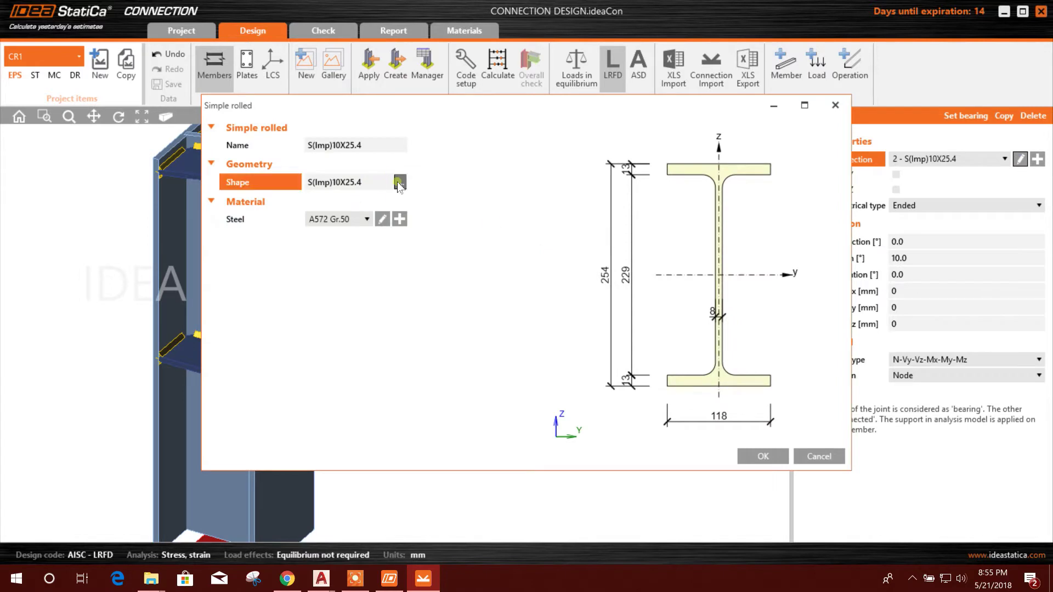
pyautogui.scroll(-5, 473, 291)
pyautogui.scroll(5, 462, 351)
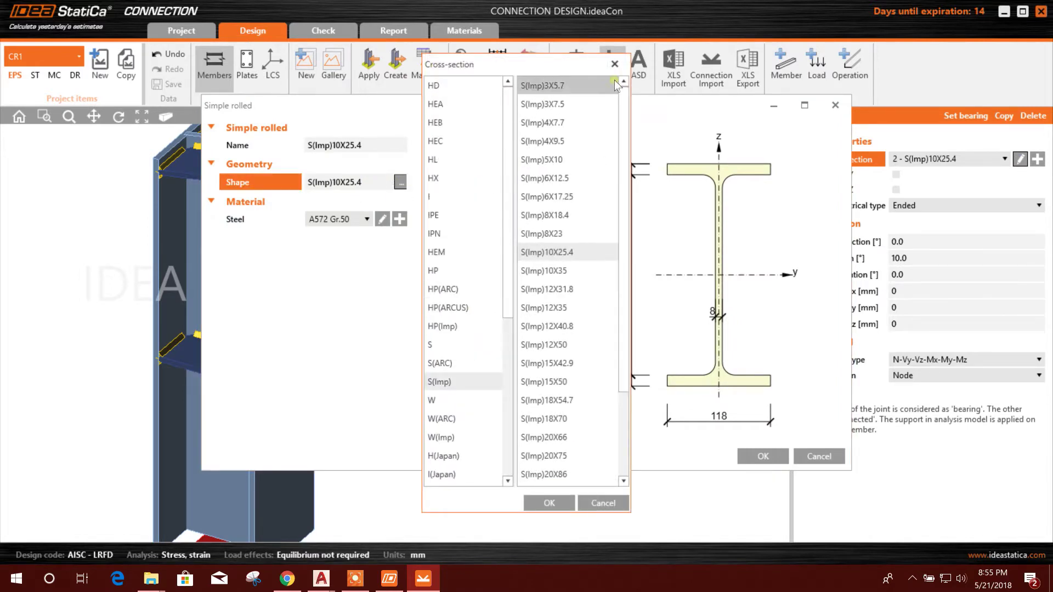
pyautogui.click(620, 503)
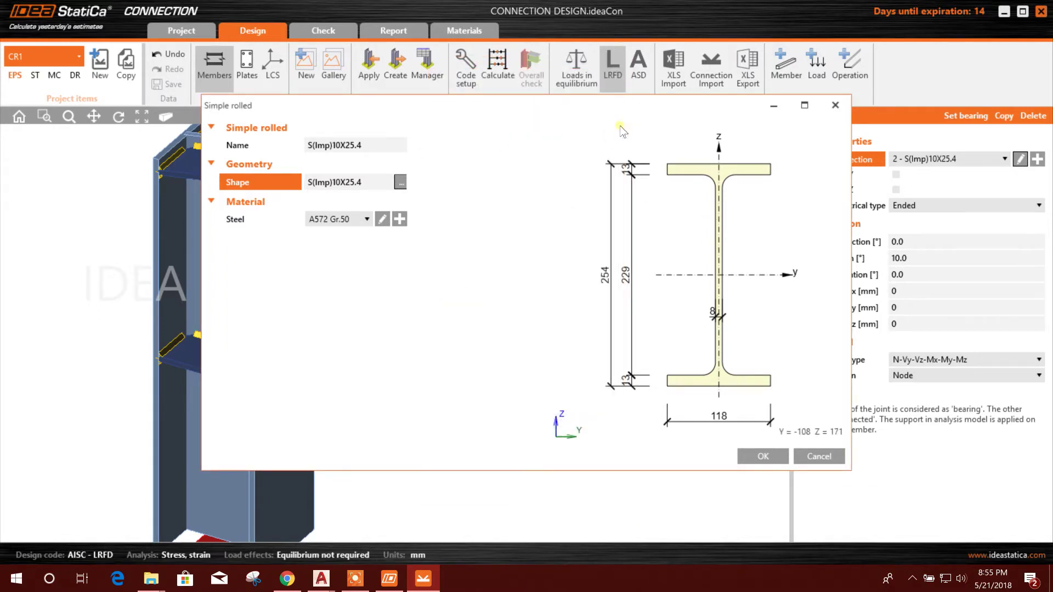
pyautogui.click(366, 219)
pyautogui.click(366, 220)
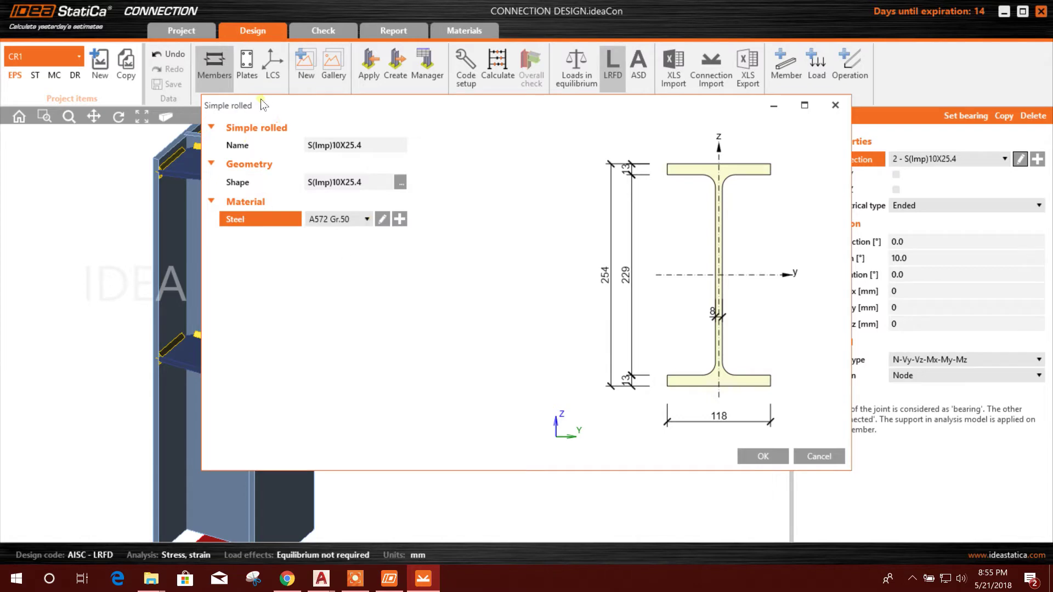
pyautogui.click(765, 457)
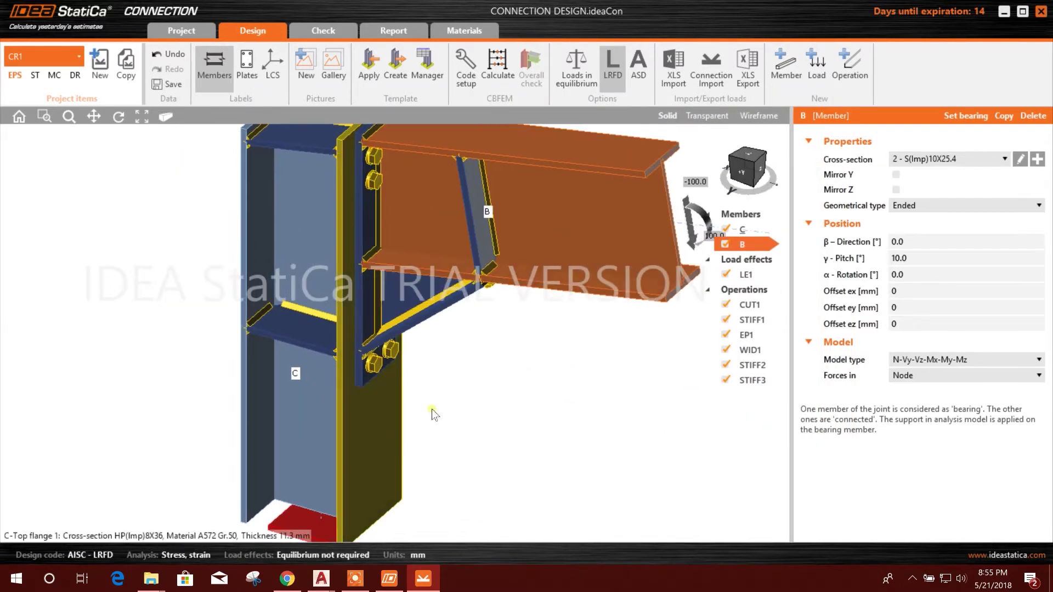
# Step: Review column C's cross-section definition and the rolled shapes available for it, keeping the current section
pyautogui.click(345, 425)
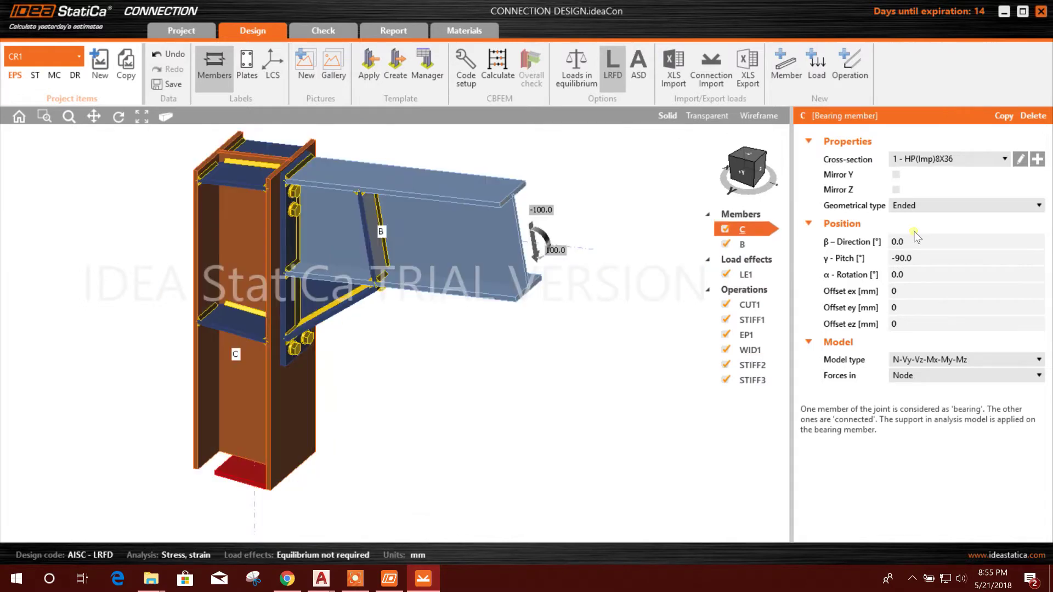
pyautogui.click(1021, 159)
pyautogui.click(400, 182)
pyautogui.scroll(-5, 472, 345)
pyautogui.scroll(5, 474, 345)
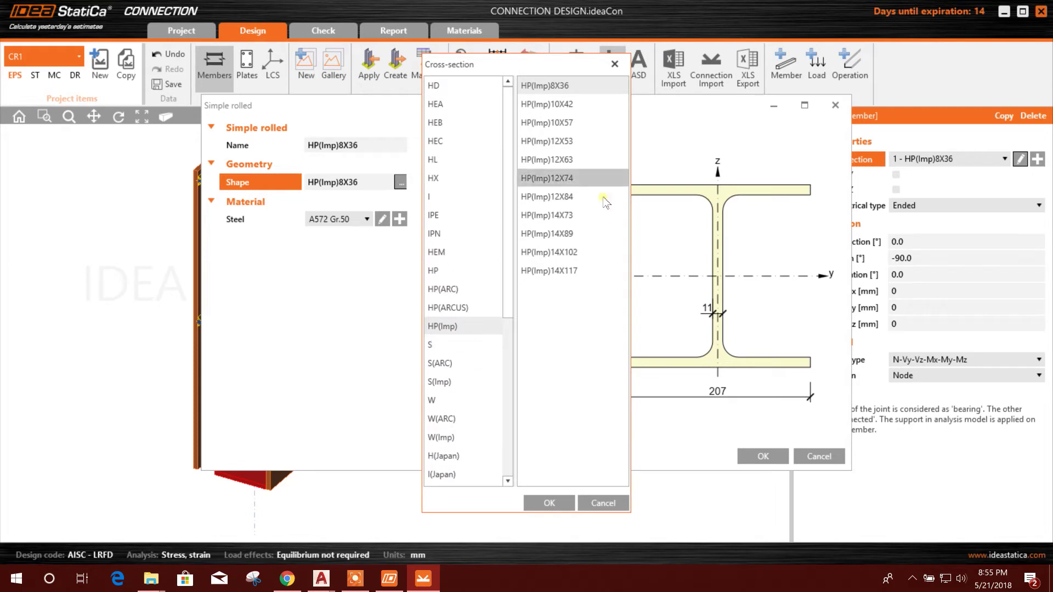
pyautogui.click(615, 64)
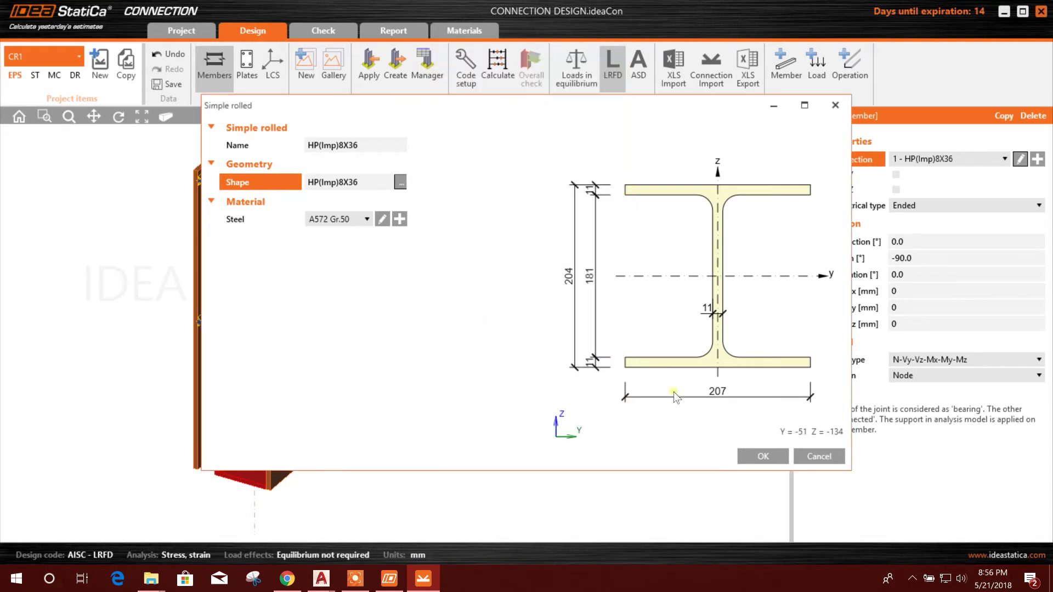
pyautogui.click(749, 455)
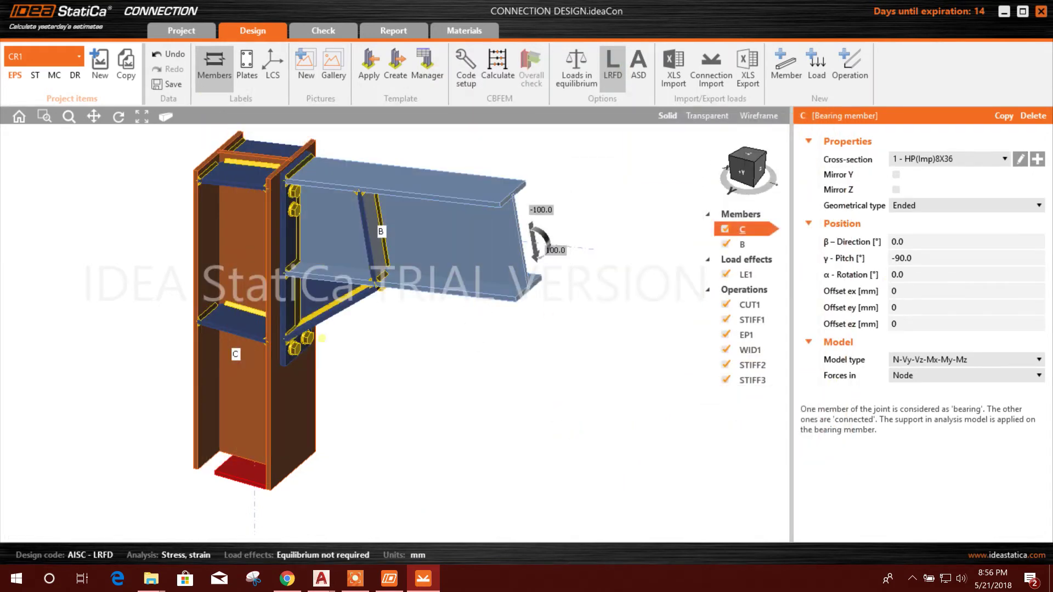
# Step: Inspect the column's upper stiffener STIFF1, checking its position, inclination, width, offset and gap settings
pyautogui.click(257, 196)
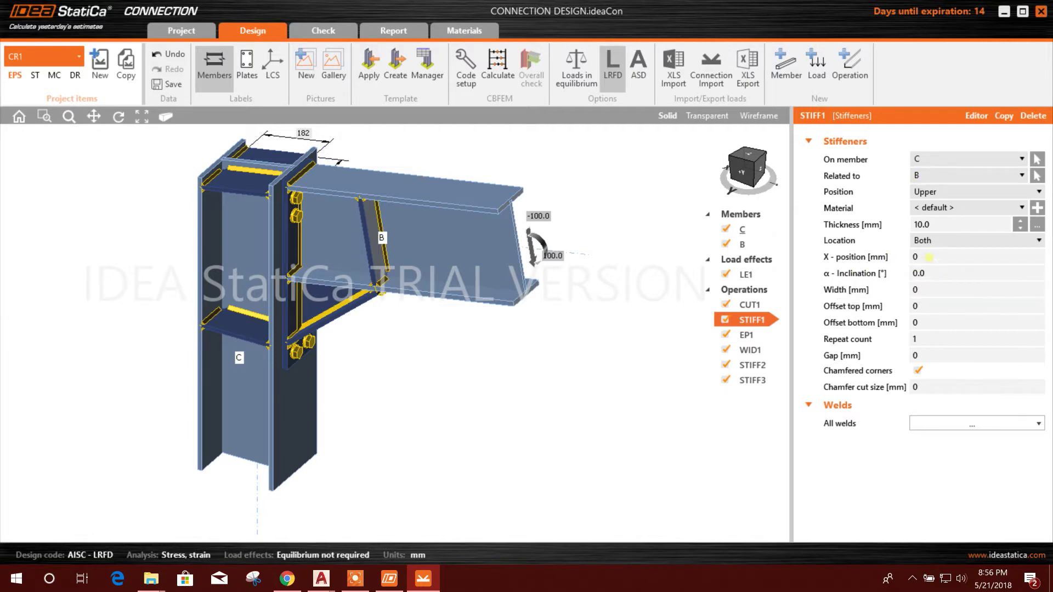
pyautogui.click(927, 261)
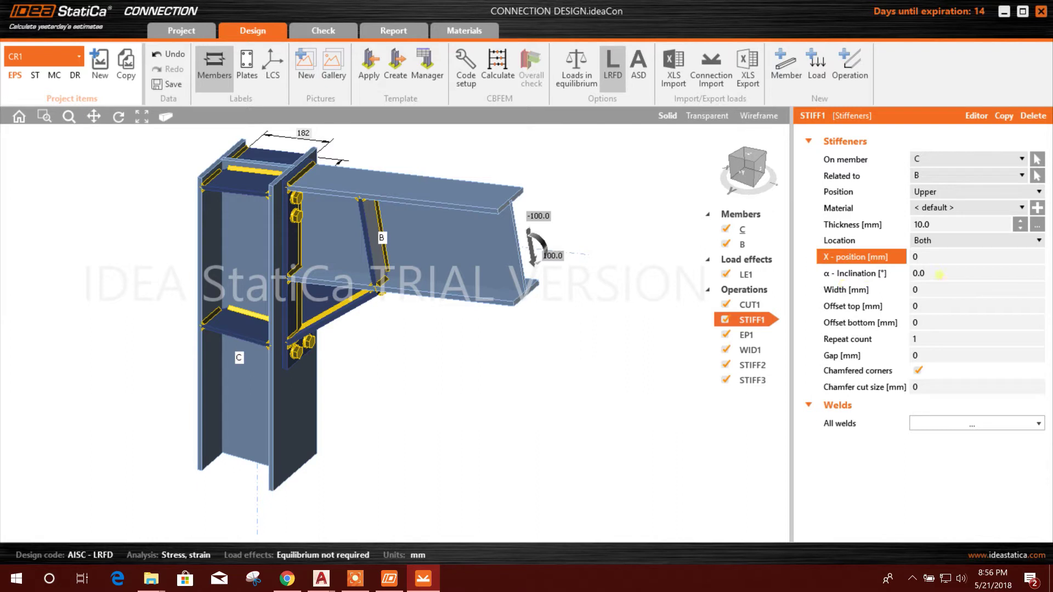
pyautogui.click(944, 277)
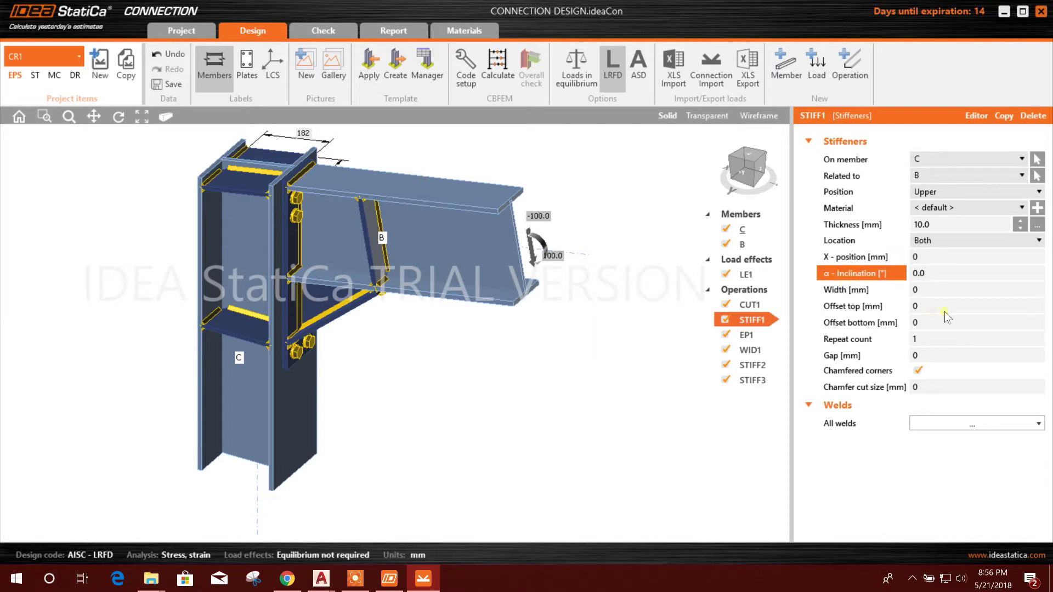
pyautogui.click(926, 308)
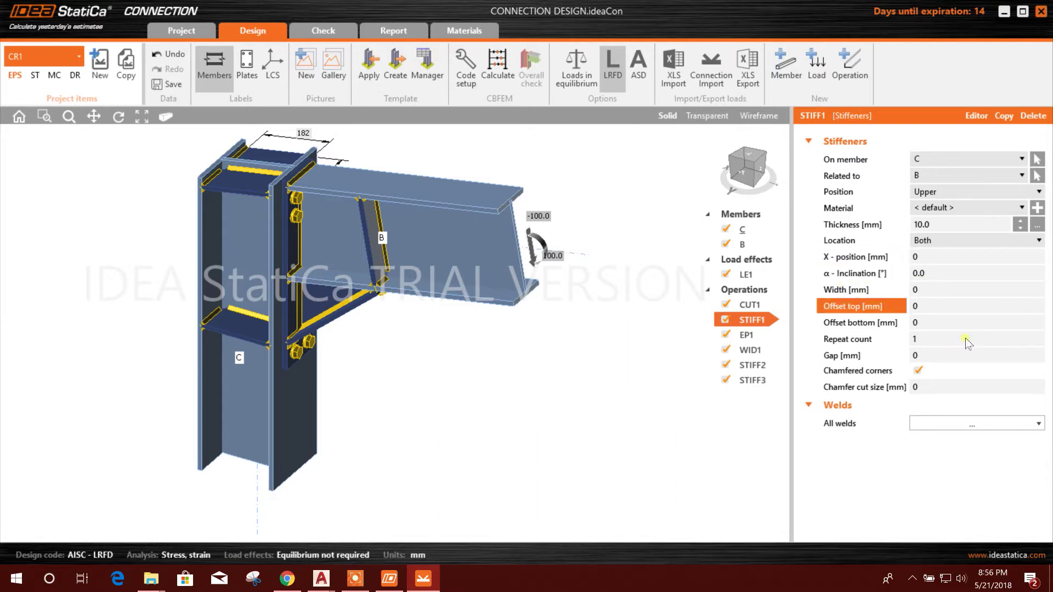
pyautogui.click(941, 355)
pyautogui.click(931, 306)
pyautogui.click(933, 290)
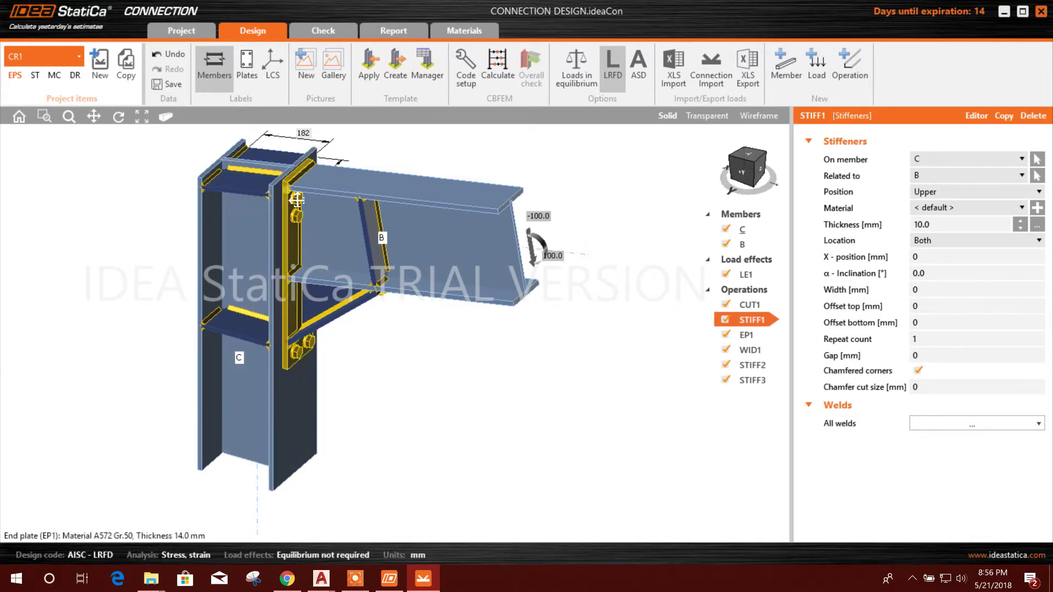
# Step: Inspect the end plate EP1 between beam and column, checking its thickness and edge dimensions
pyautogui.scroll(2, 280, 253)
pyautogui.click(274, 252)
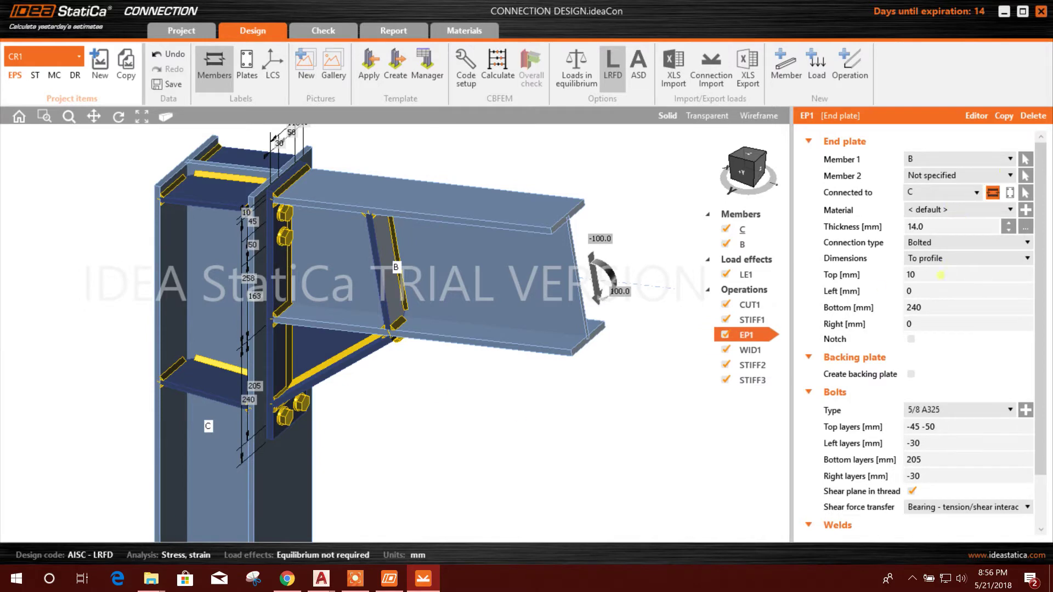
pyautogui.click(931, 227)
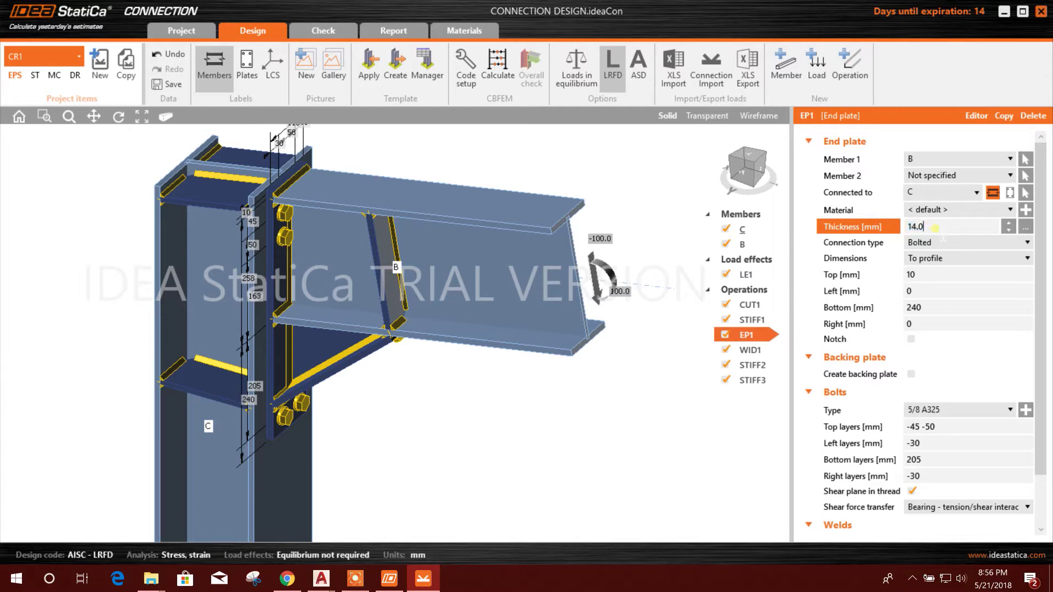
pyautogui.click(959, 286)
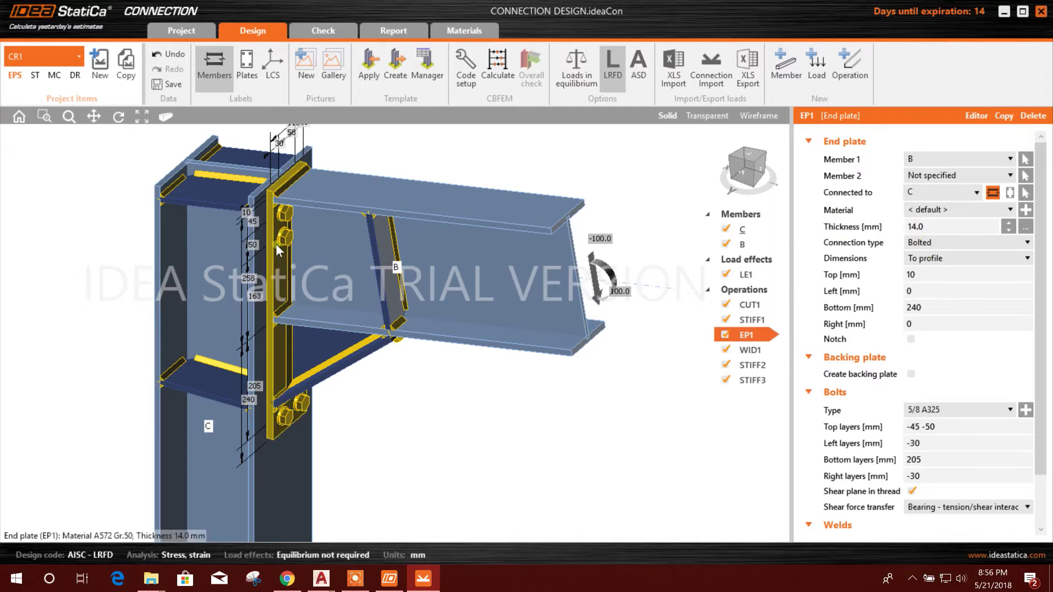
pyautogui.moveTo(265, 354); pyautogui.dragTo(290, 333, button='middle')
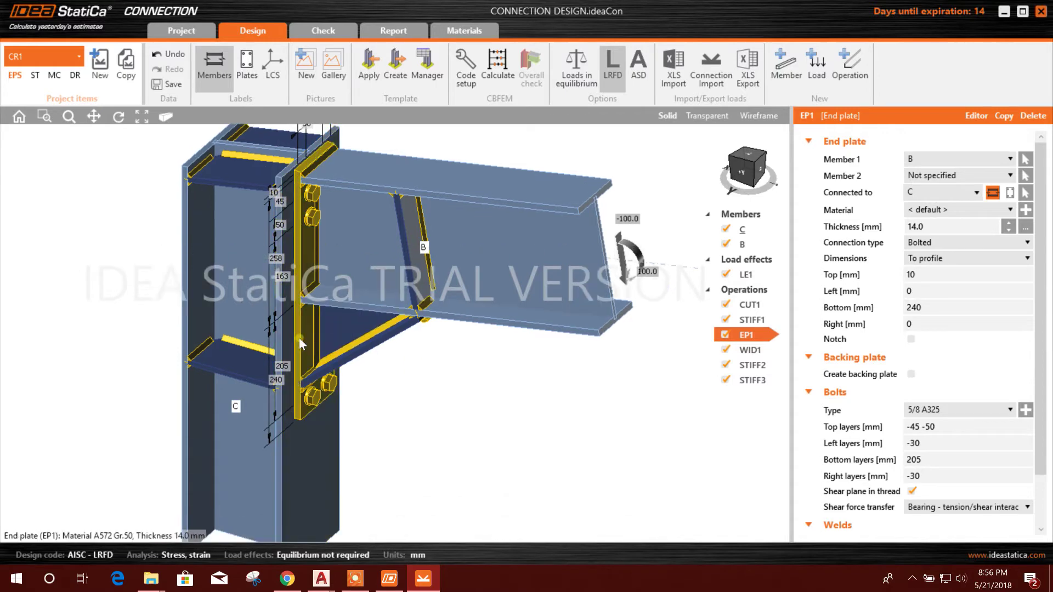
pyautogui.scroll(-2, 310, 307)
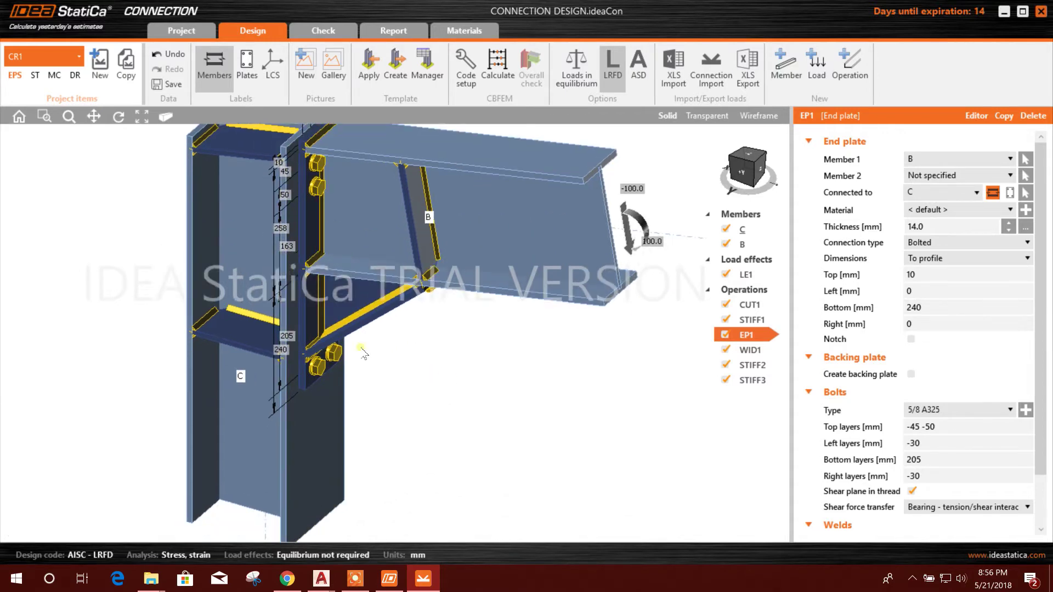
pyautogui.scroll(1, 318, 241)
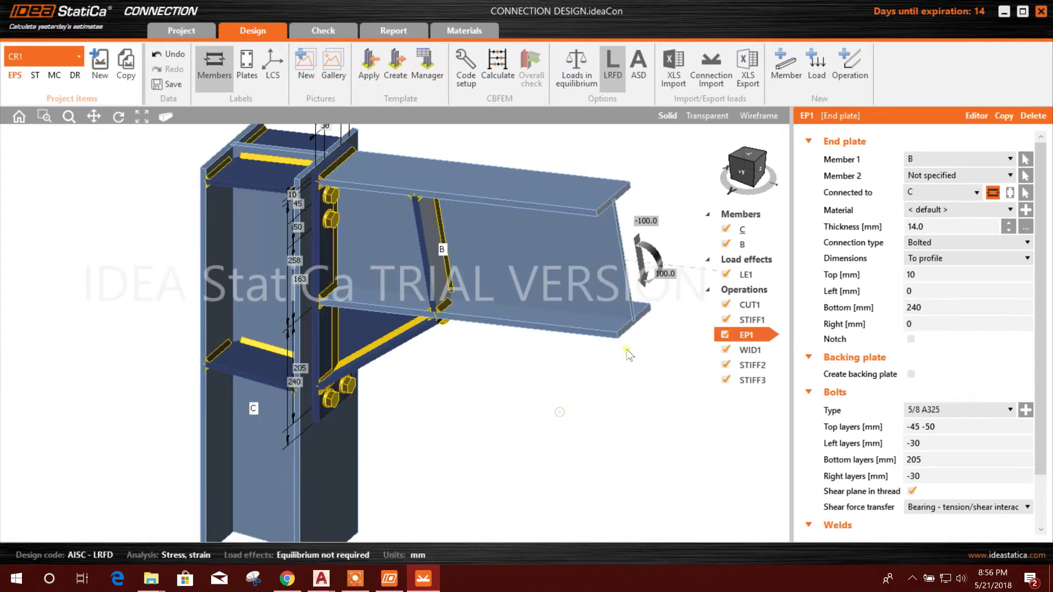
pyautogui.click(927, 229)
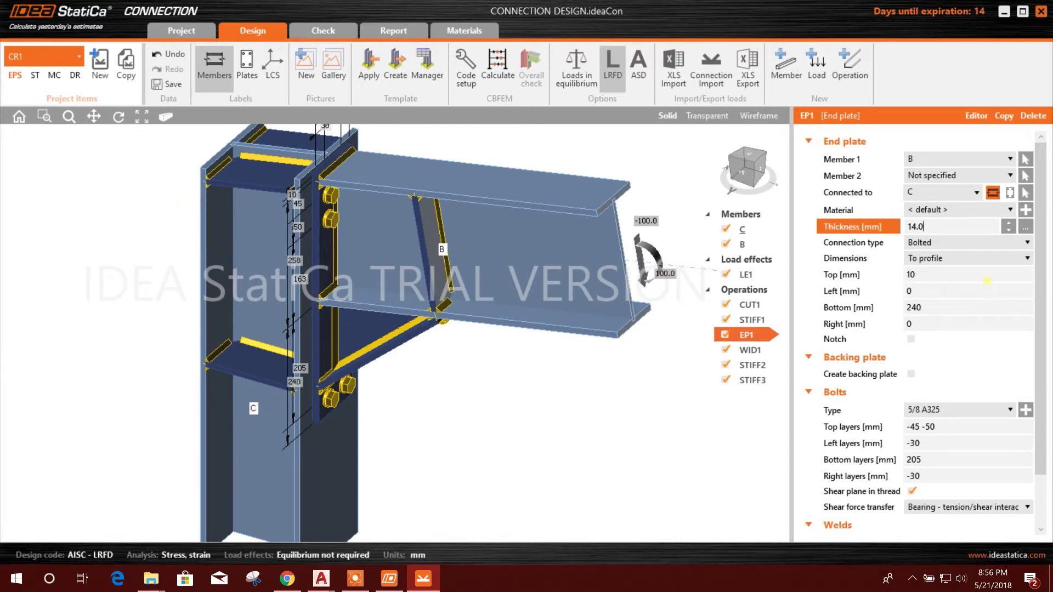
pyautogui.press('Return')
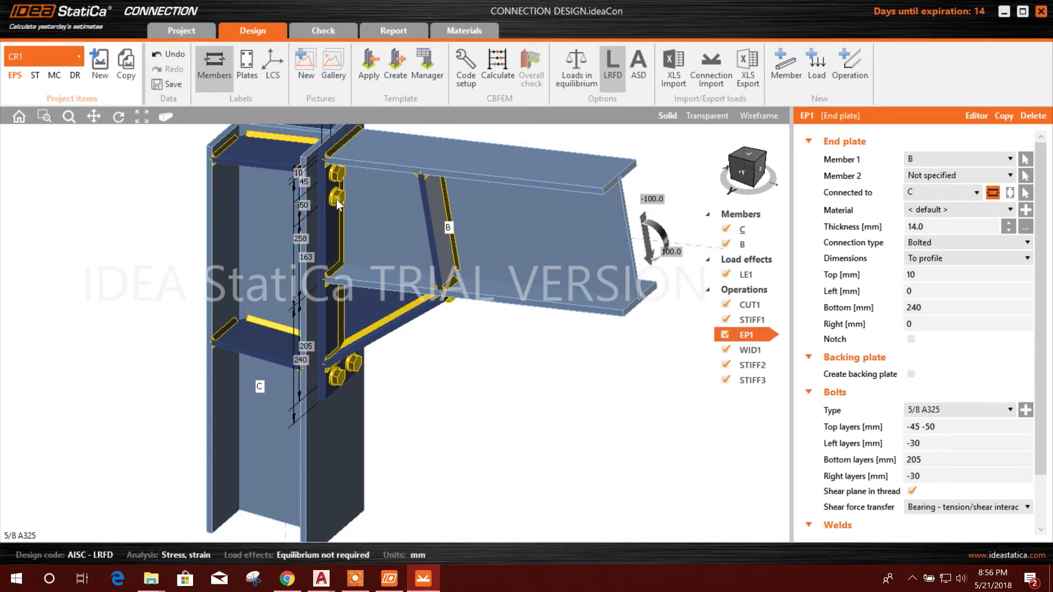
# Step: Add a third upper bolt row to end plate EP1 by setting the top bolt layers to -45 -50 -50 mm
pyautogui.scroll(4, 308, 269)
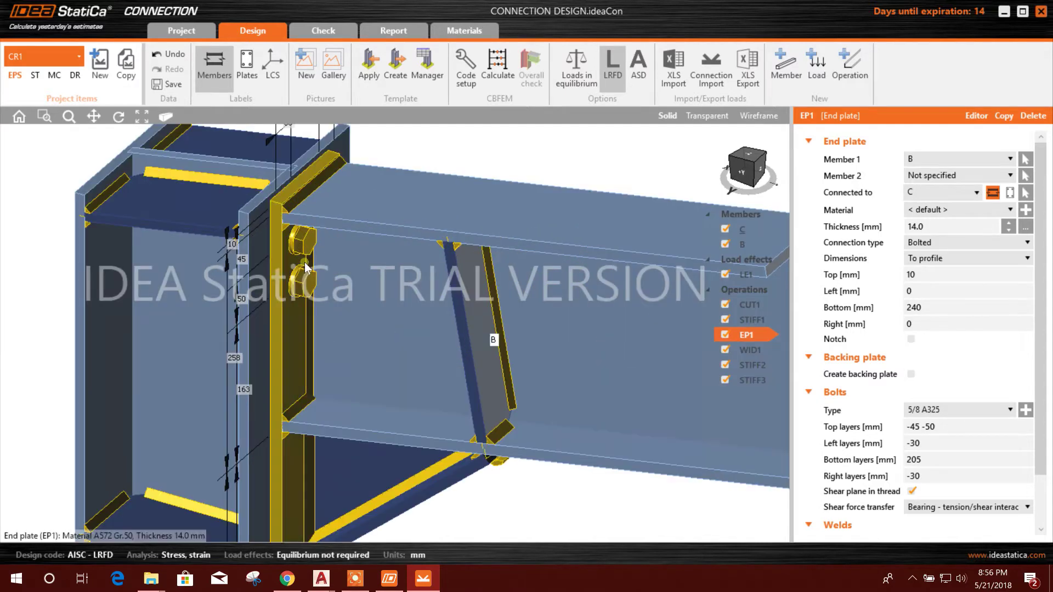
pyautogui.scroll(-5, 316, 265)
pyautogui.scroll(3, 303, 376)
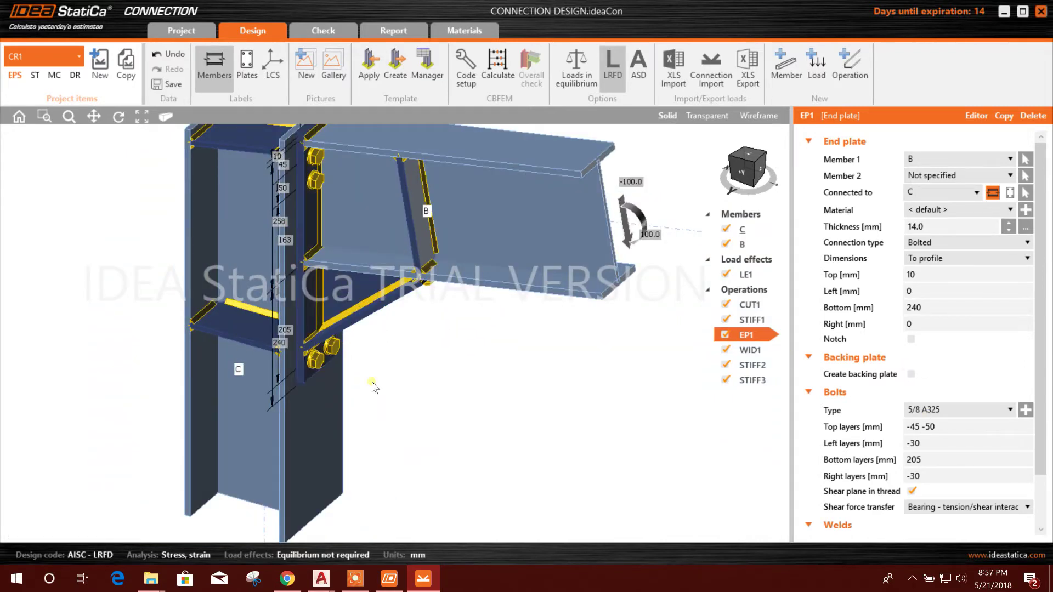
pyautogui.scroll(-2, 375, 388)
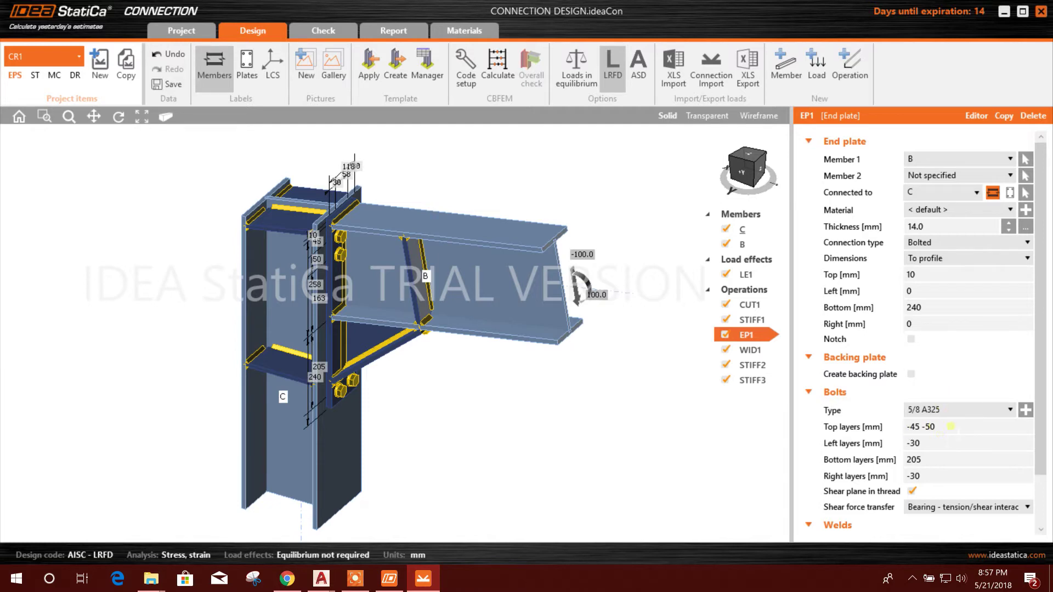
pyautogui.scroll(5, 342, 296)
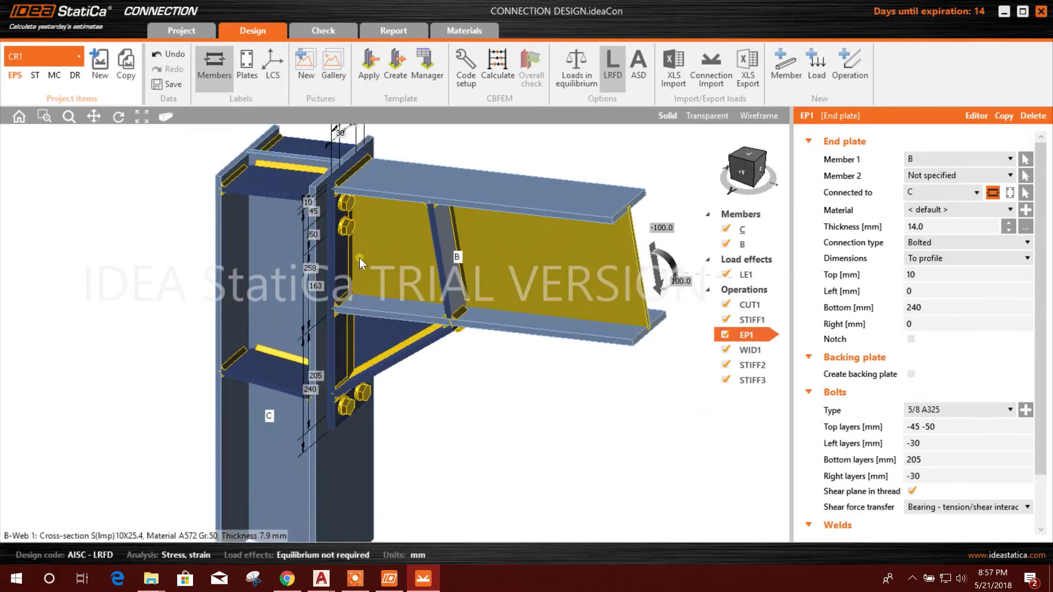
pyautogui.scroll(-3, 342, 218)
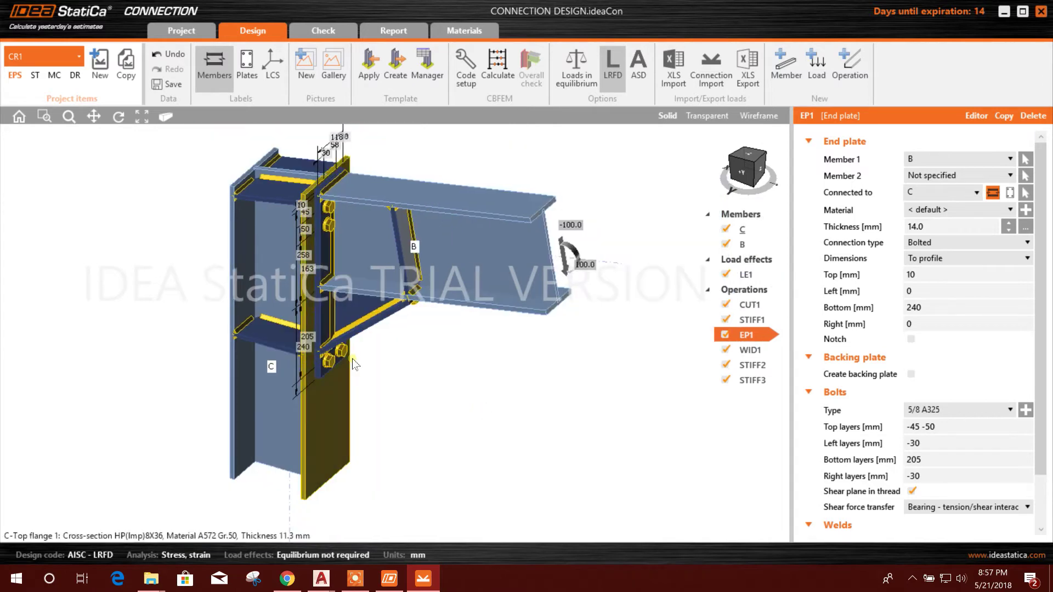
pyautogui.click(946, 427)
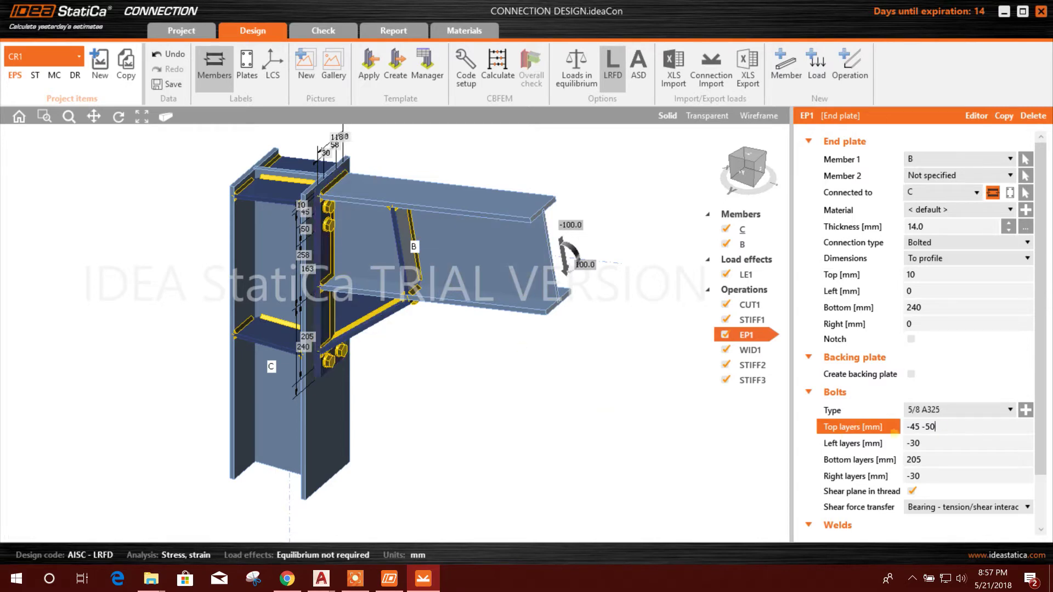
pyautogui.moveTo(925, 427); pyautogui.dragTo(949, 428)
pyautogui.scroll(3, 317, 239)
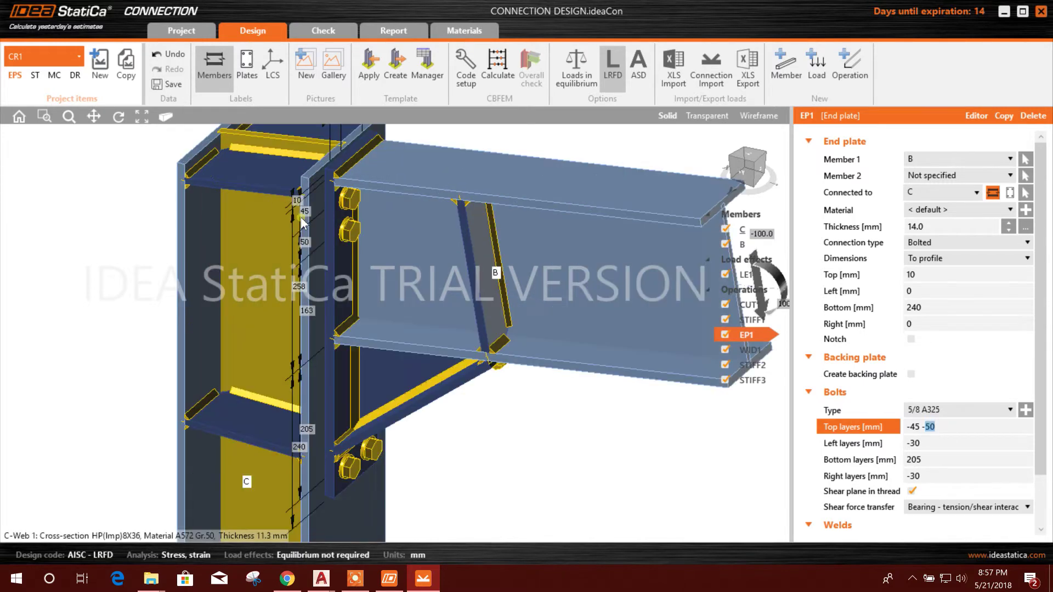
pyautogui.click(941, 427)
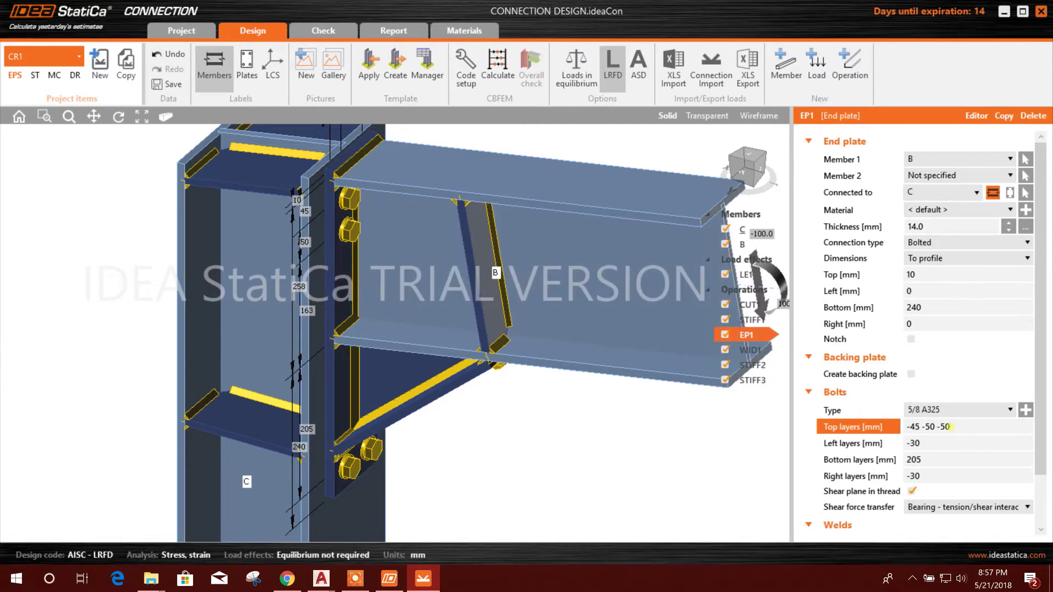
pyautogui.click(949, 444)
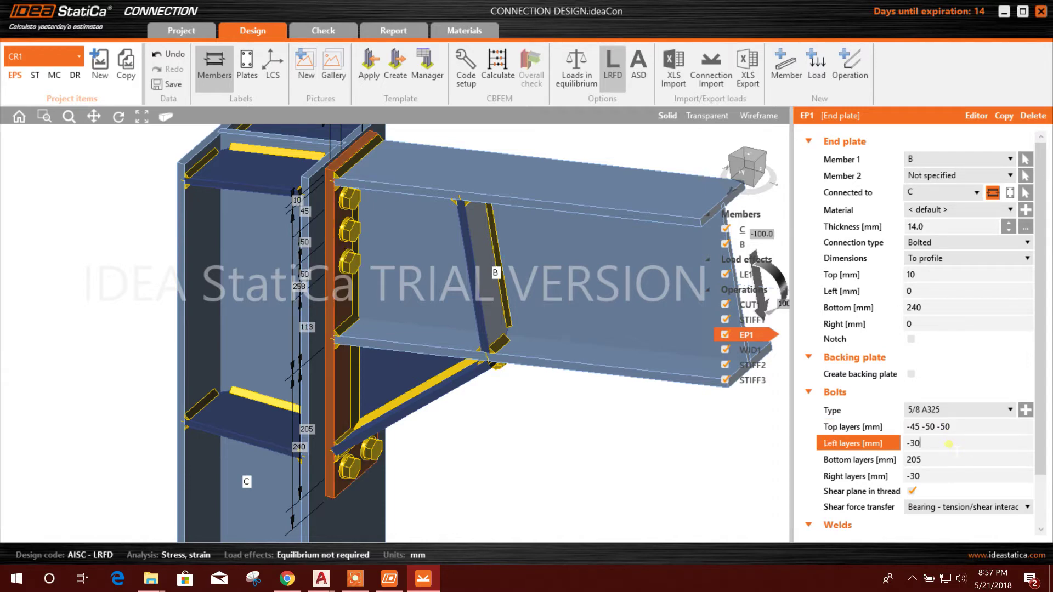
# Step: Add a fourth upper bolt row to the end plate by extending the top bolt layers to -45 -50 -50 -50 mm
pyautogui.click(963, 428)
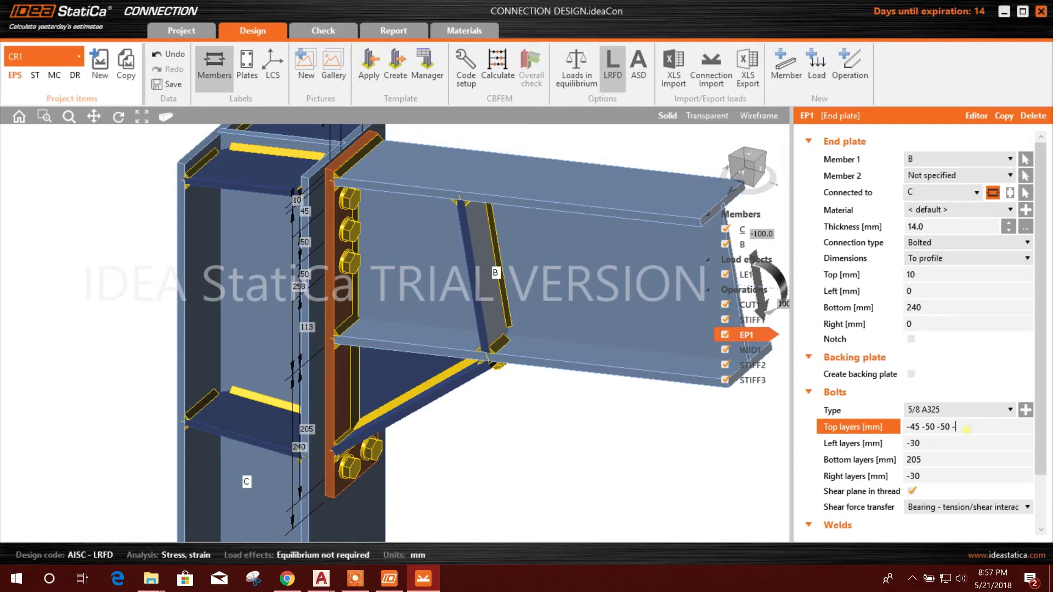
pyautogui.write('-50')
pyautogui.click(968, 444)
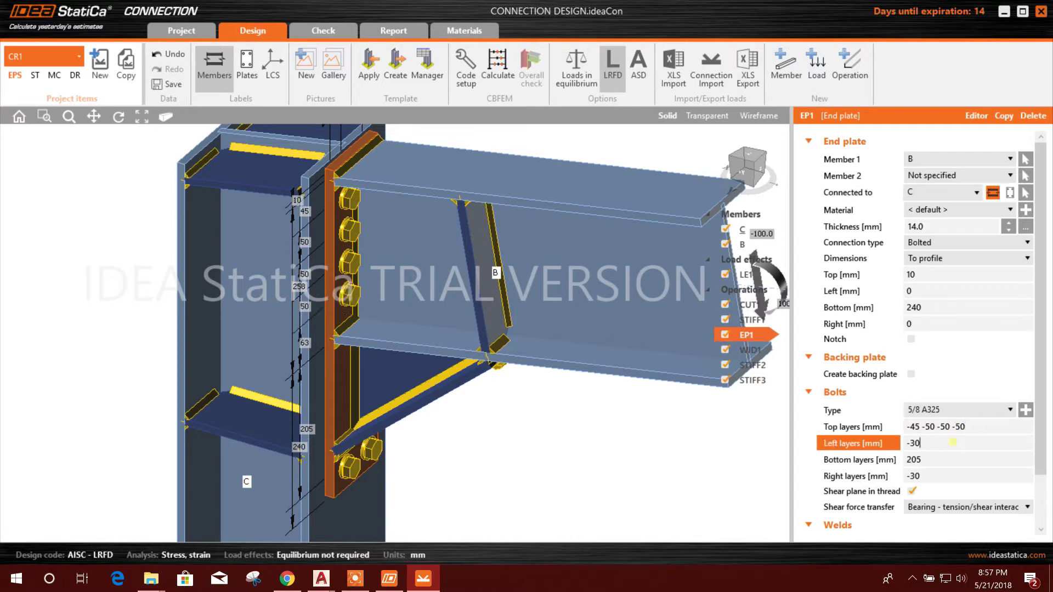
# Step: Change the end plate EP1 to three upper bolt rows by setting the top bolt layers to -45 -75 -75 mm
pyautogui.moveTo(426, 257); pyautogui.dragTo(372, 257, button='right')
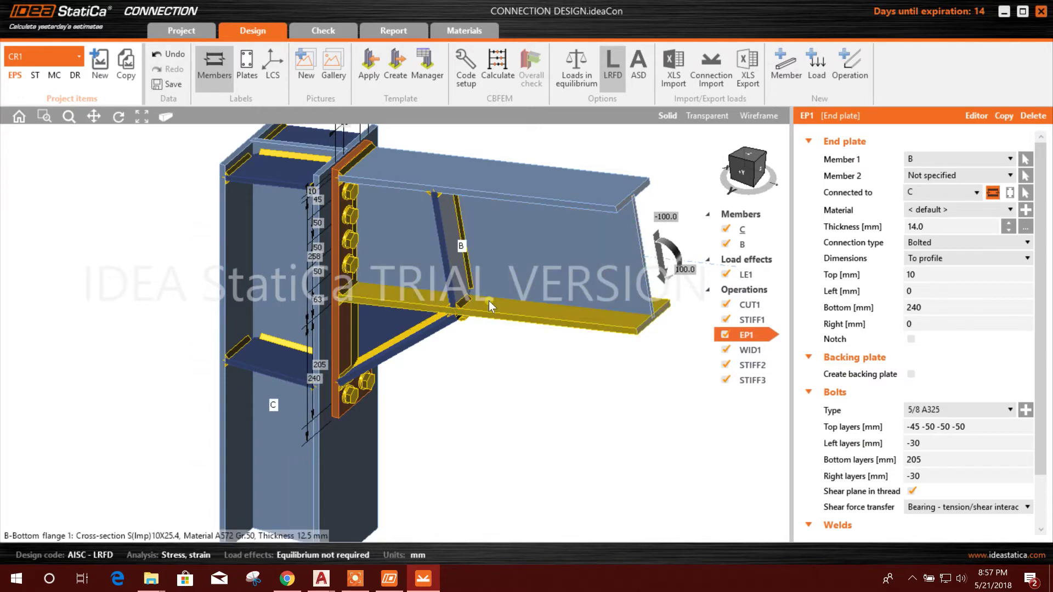
pyautogui.click(957, 426)
pyautogui.doubleClick(928, 427)
pyautogui.write('75')
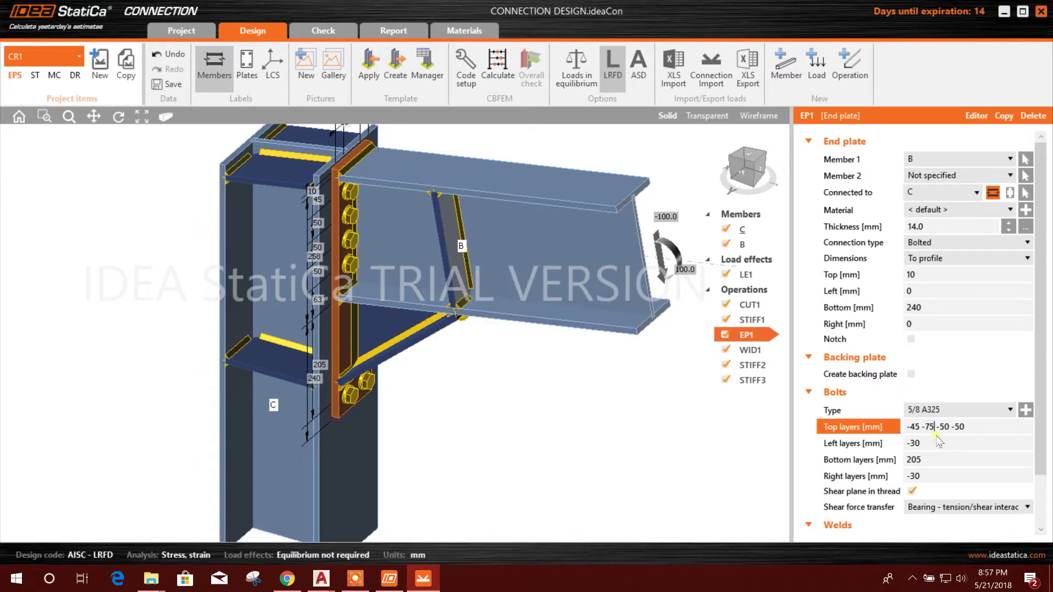
pyautogui.moveTo(939, 426); pyautogui.dragTo(989, 431)
pyautogui.write('7')
pyautogui.click(960, 444)
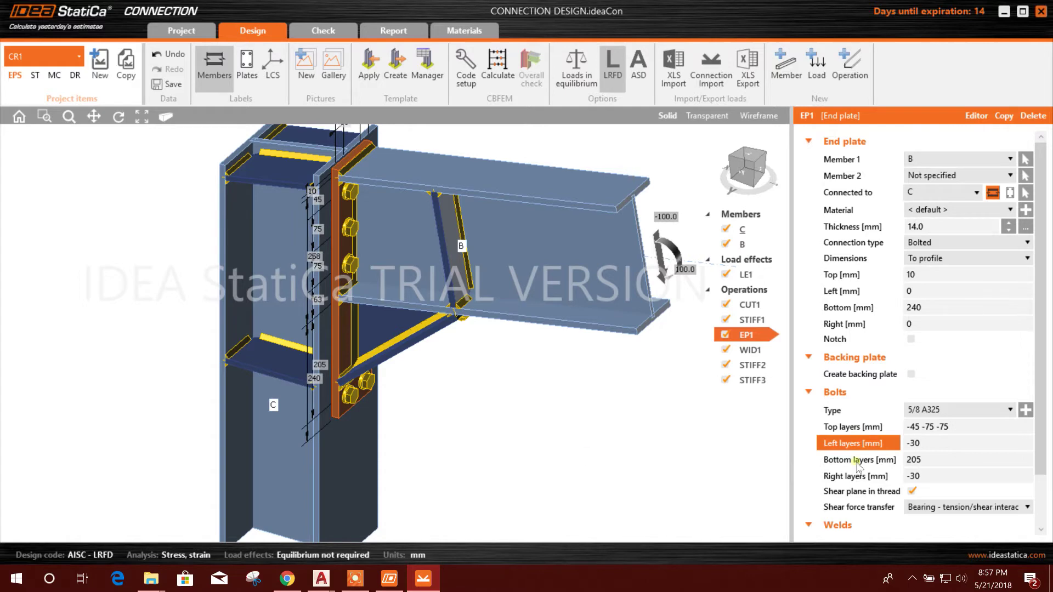
# Step: Add two more lower bolt rows to end plate EP1 by setting the bottom bolt layers to 205 -75 -75 mm
pyautogui.click(927, 459)
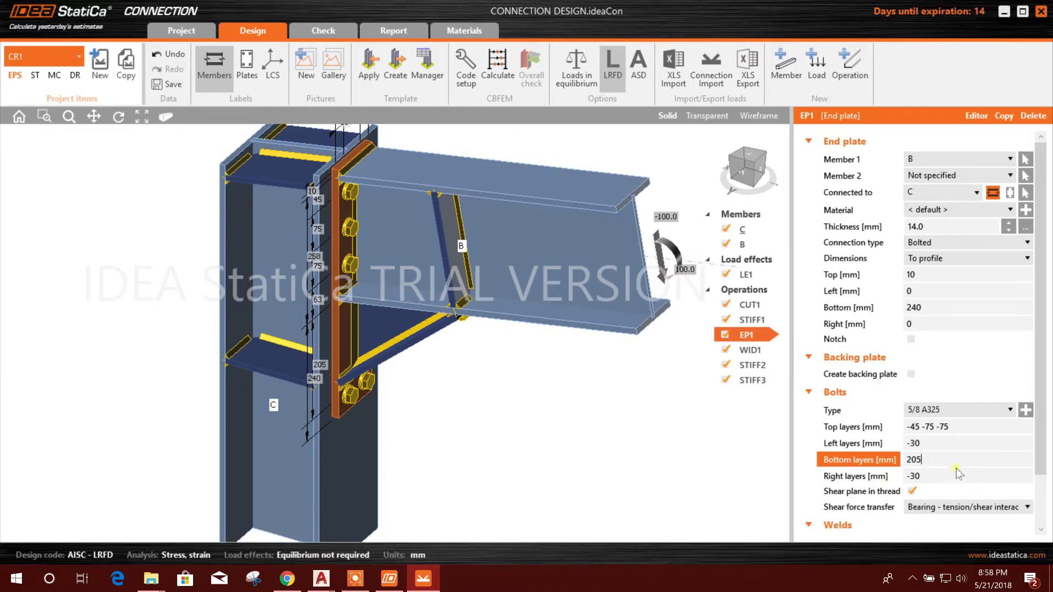
pyautogui.click(927, 459)
pyautogui.click(928, 472)
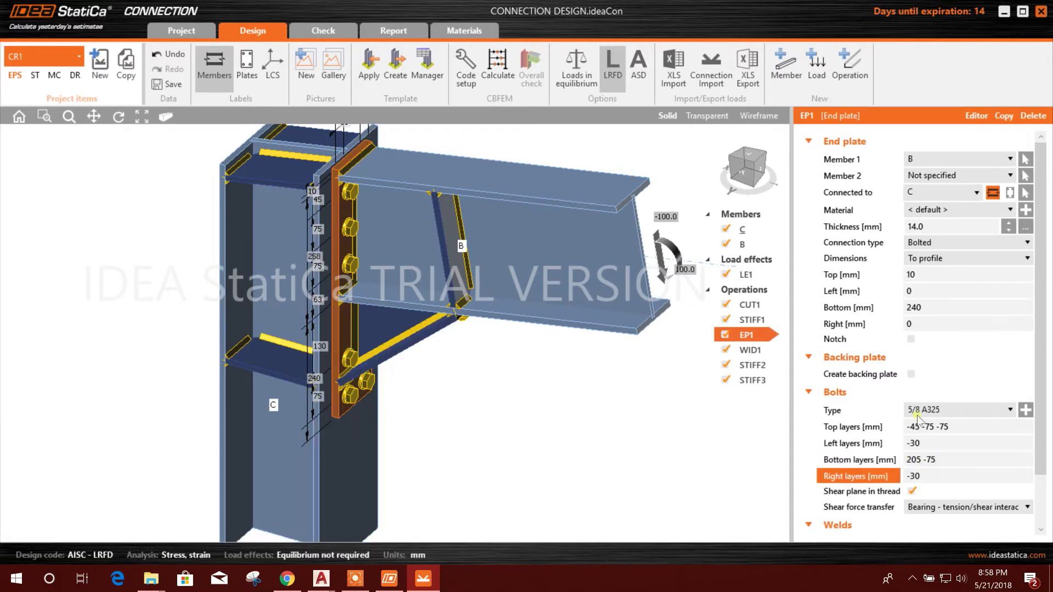
pyautogui.click(953, 459)
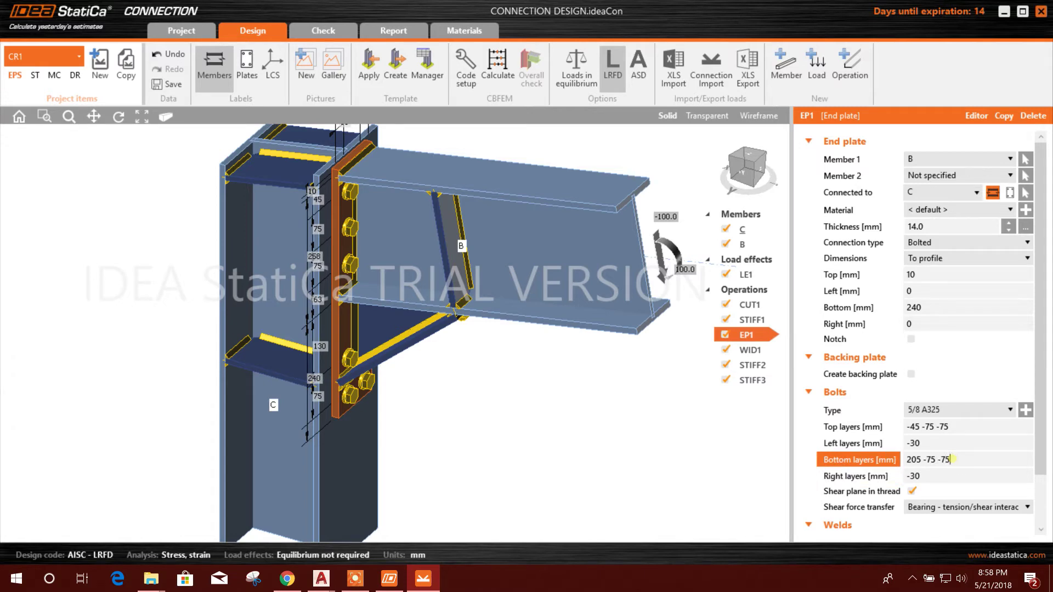
pyautogui.click(948, 446)
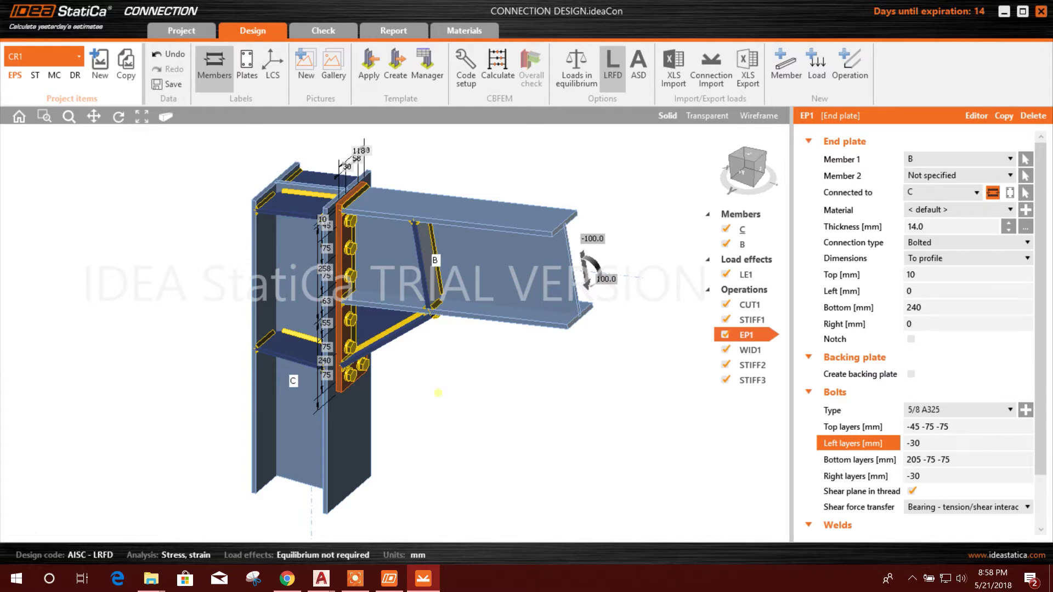
pyautogui.click(318, 278)
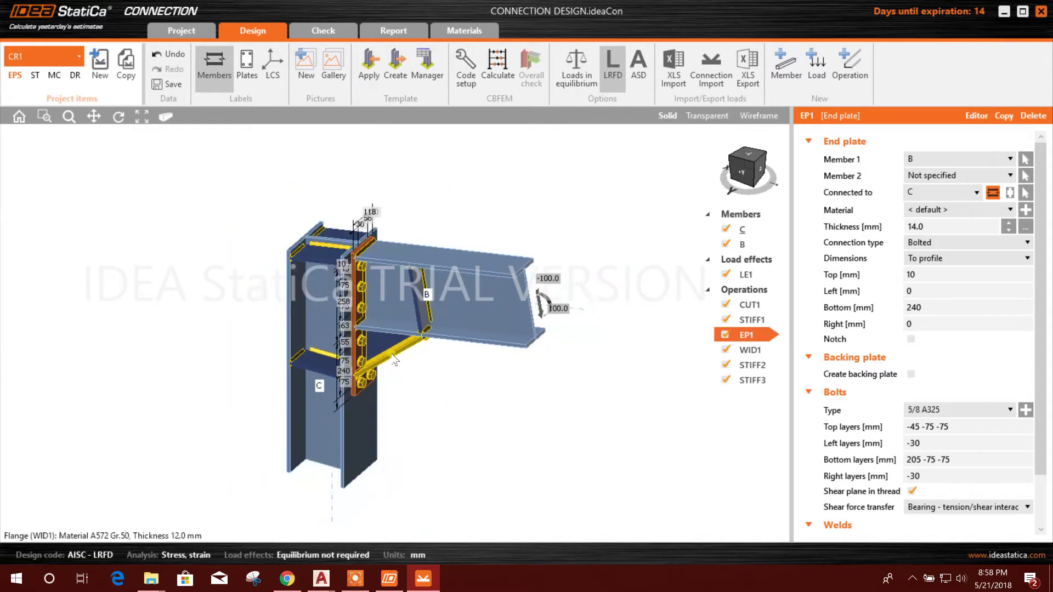
pyautogui.scroll(2, 364, 267)
pyautogui.click(365, 269)
pyautogui.scroll(-2, 369, 309)
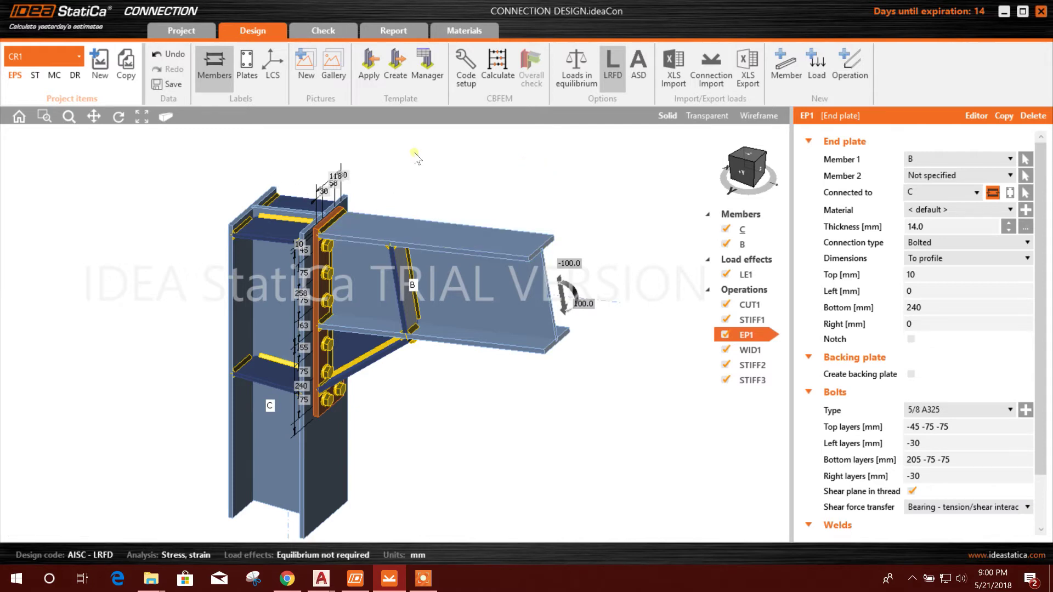
# Step: Set the load effect LE1 at the end of beam B to a shear force Vz of -125 kN and a moment My of 125 kNm
pyautogui.scroll(3, 443, 244)
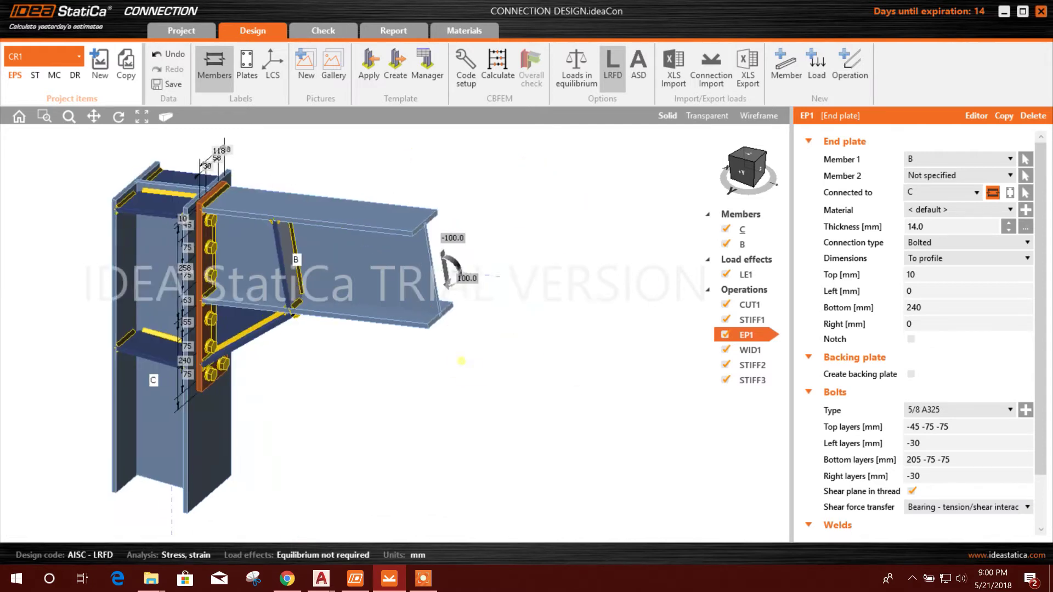
pyautogui.click(443, 244)
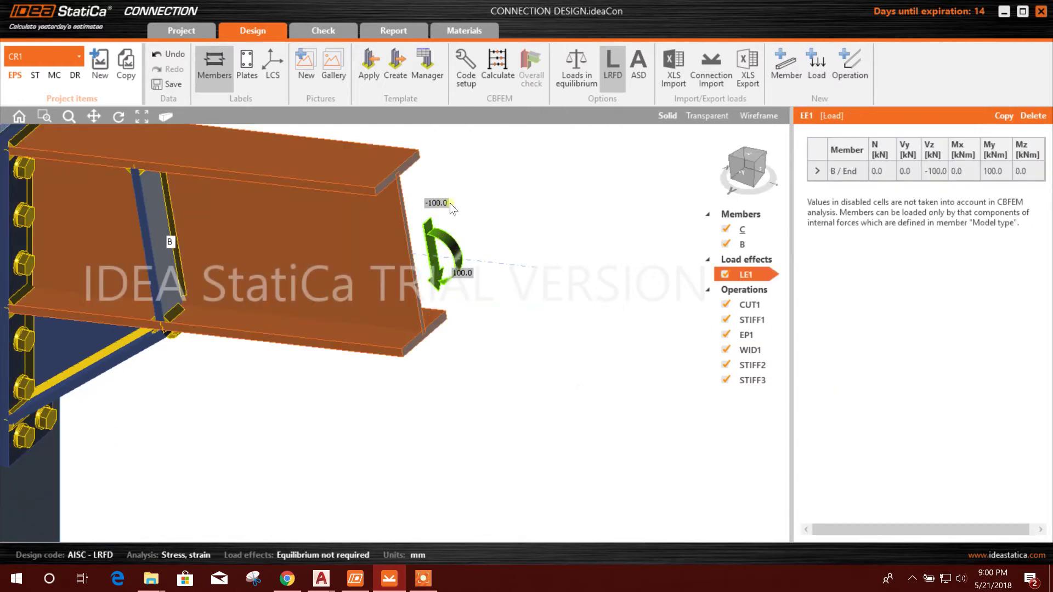
pyautogui.moveTo(448, 250); pyautogui.dragTo(511, 256, button='middle')
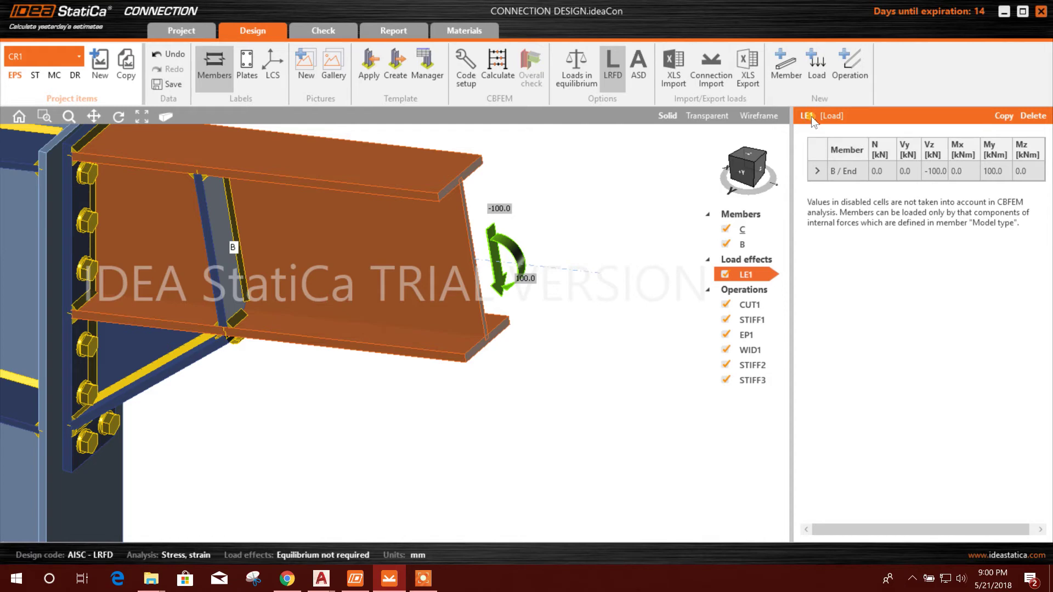
pyautogui.click(931, 171)
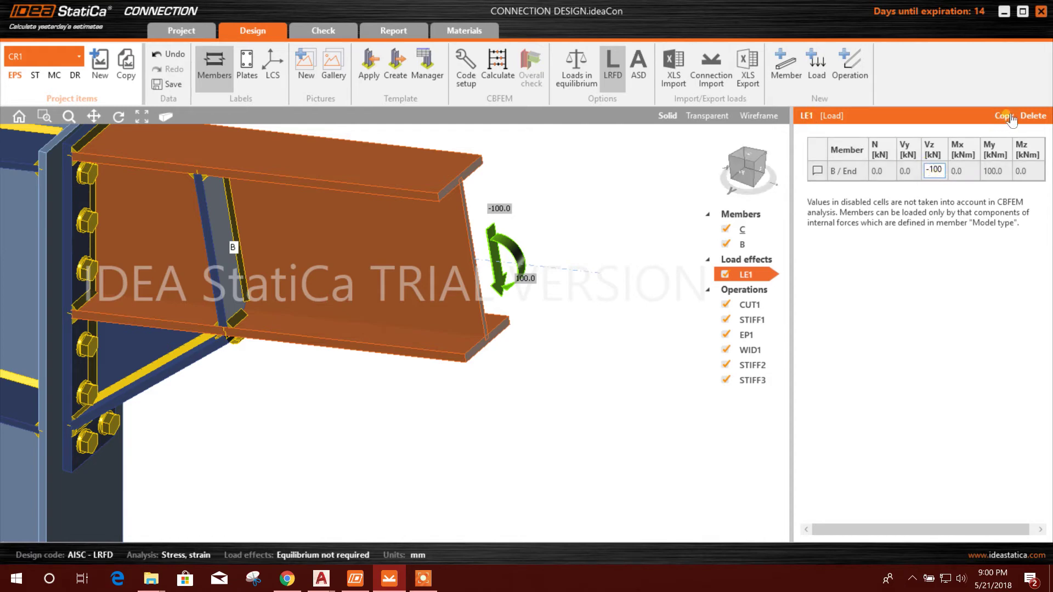
pyautogui.click(928, 169)
pyautogui.moveTo(929, 169); pyautogui.dragTo(947, 171)
pyautogui.write('125')
pyautogui.click(993, 171)
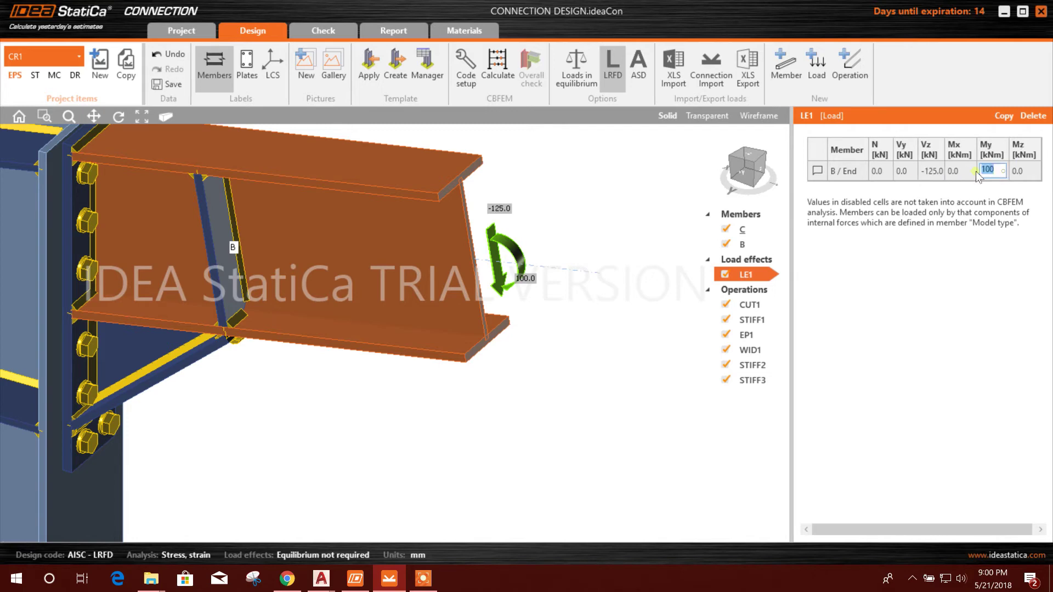
pyautogui.write('1')
pyautogui.click(930, 171)
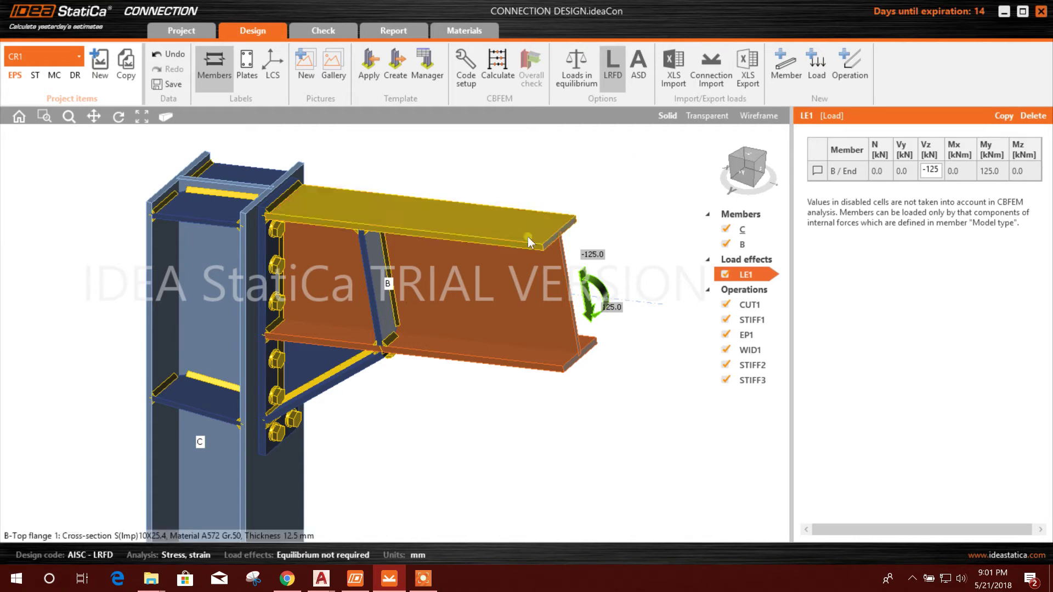
# Step: Review the shear force Vz and bending moment My of load effect LE1 against their arrows on the beam end
pyautogui.moveTo(574, 202); pyautogui.dragTo(568, 189, button='middle')
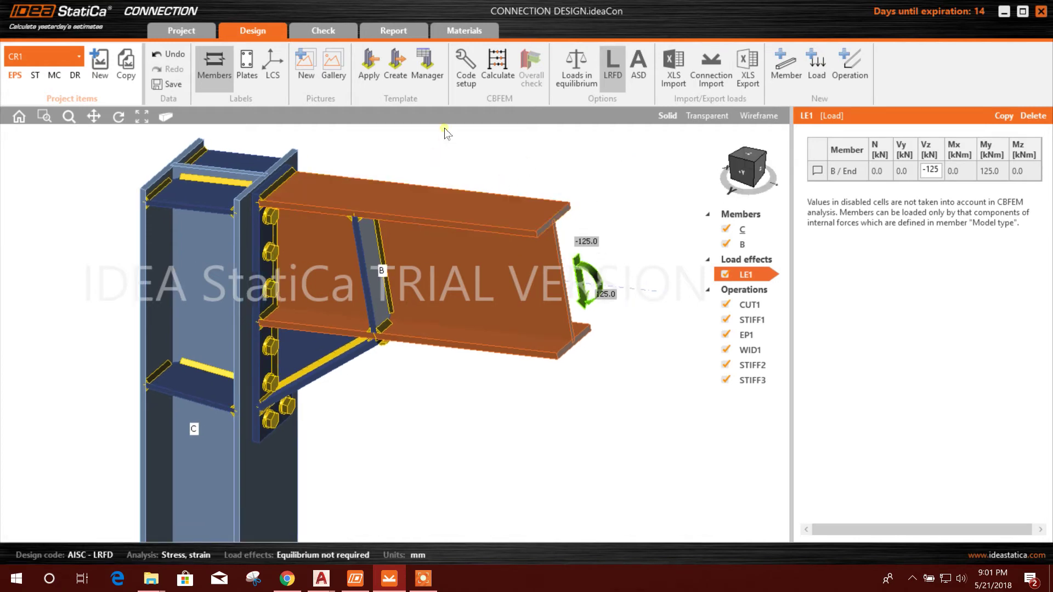
pyautogui.click(932, 170)
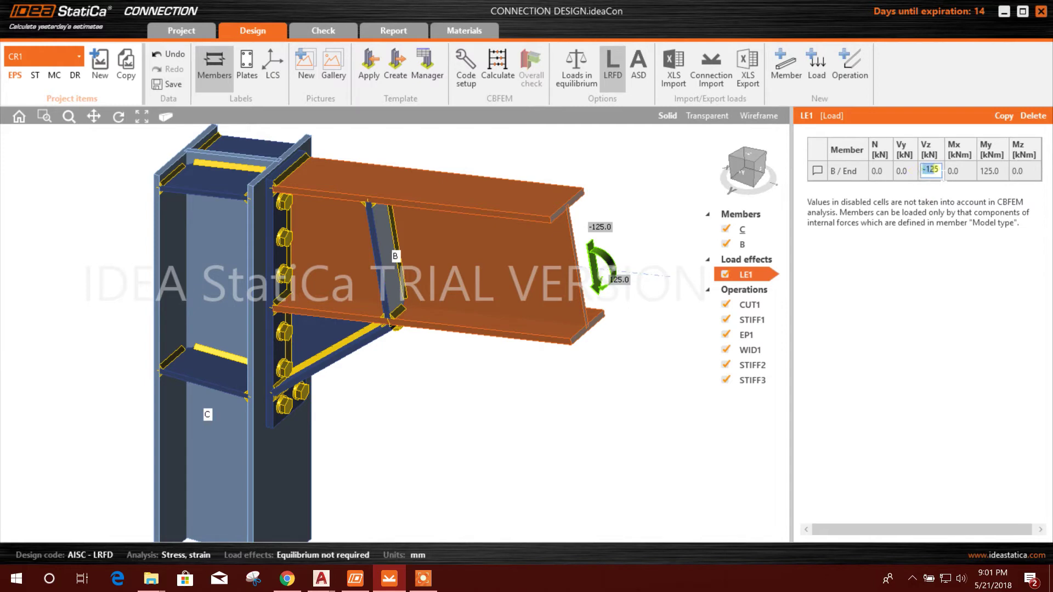
pyautogui.doubleClick(943, 175)
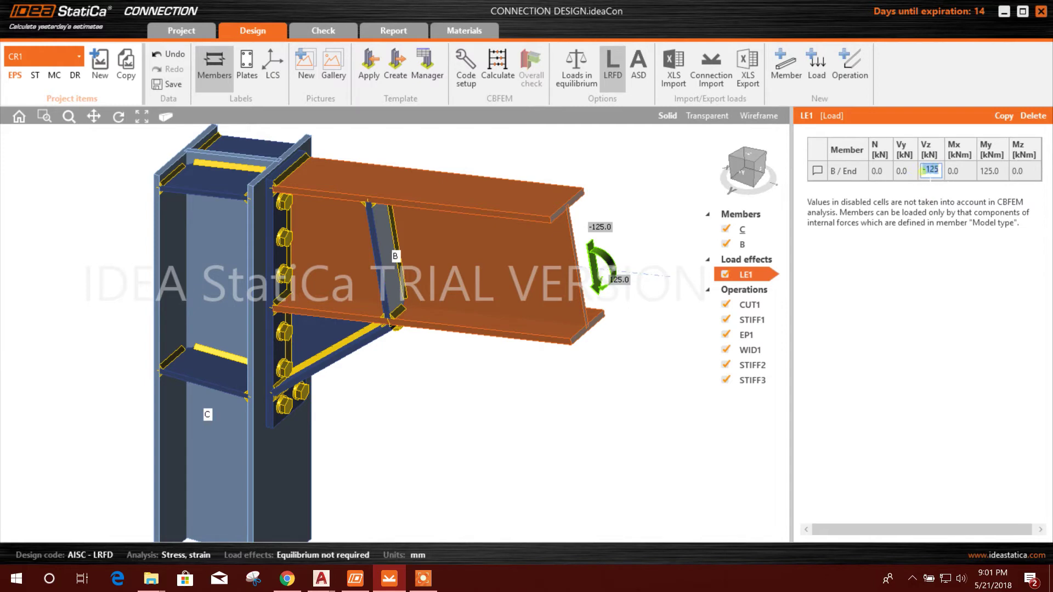
pyautogui.doubleClick(994, 173)
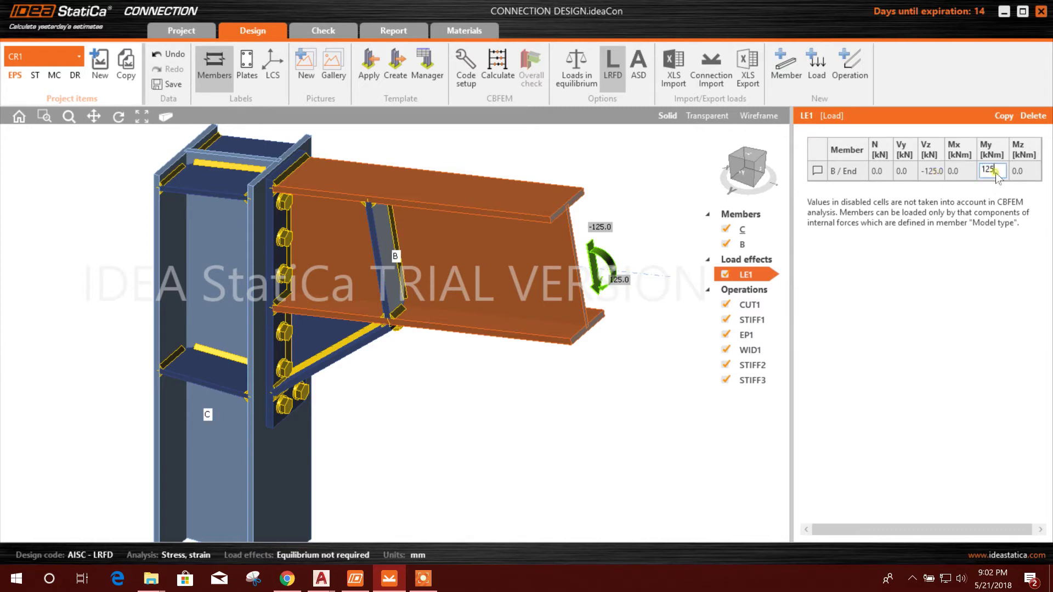
pyautogui.click(938, 171)
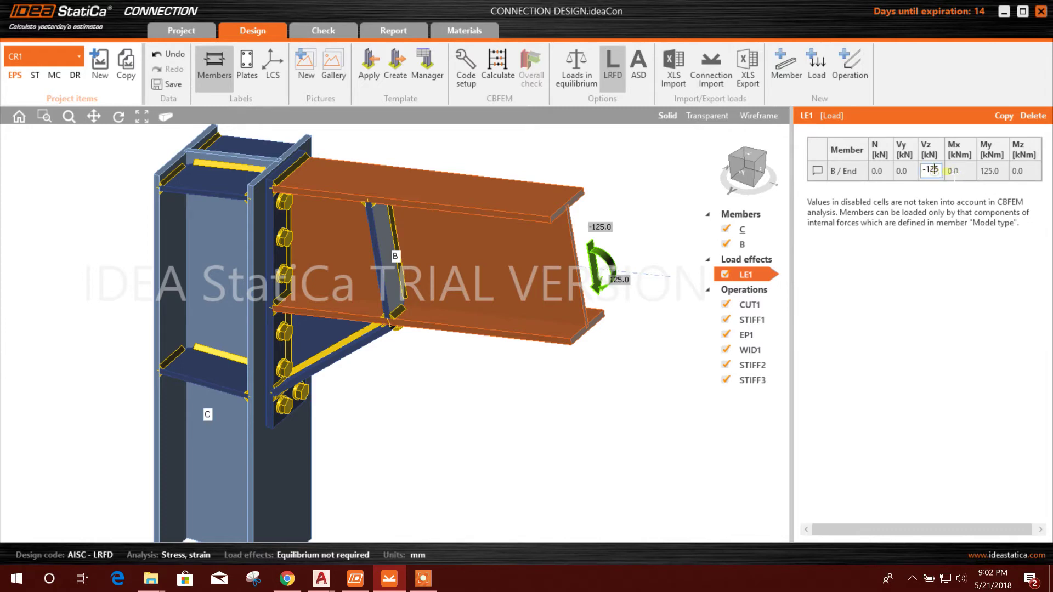
pyautogui.click(992, 170)
pyautogui.doubleClick(994, 171)
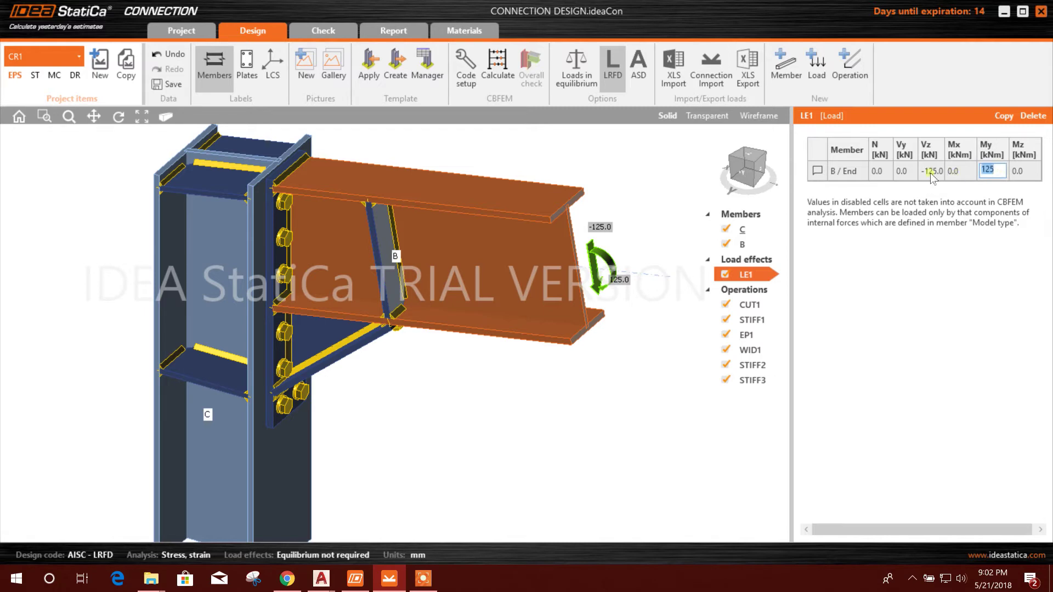
pyautogui.click(642, 359)
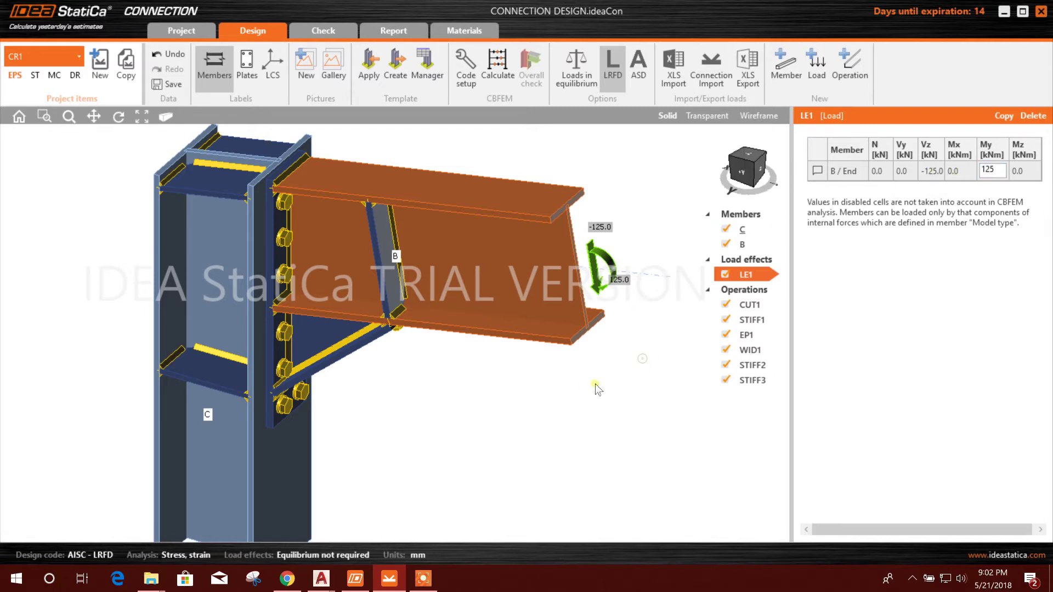
# Step: Add an axial force N of 25 kN to load effect LE1 at the end of beam B
pyautogui.scroll(-2, 576, 390)
pyautogui.click(905, 170)
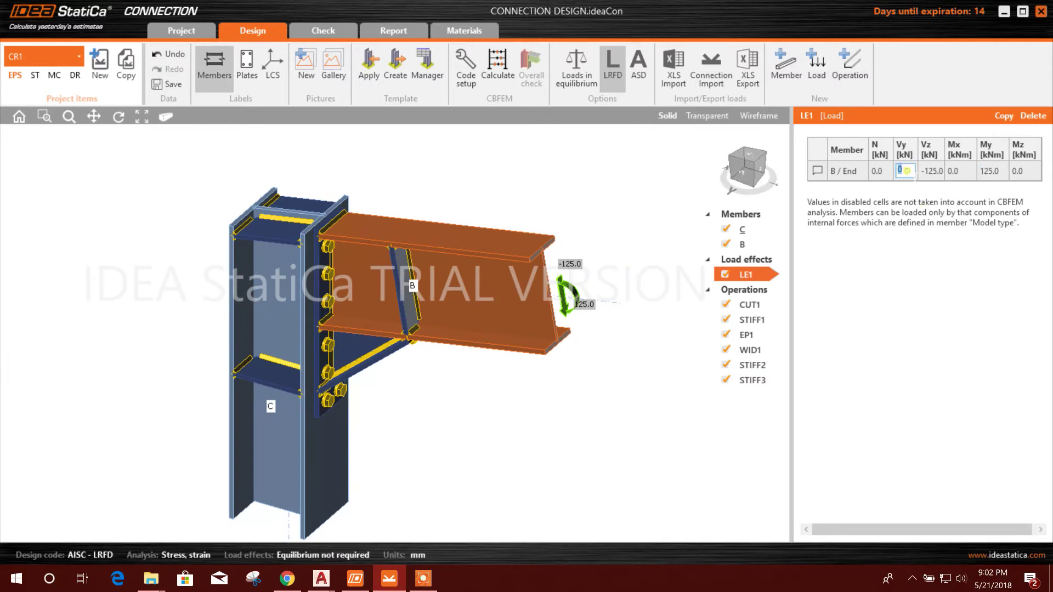
pyautogui.click(881, 171)
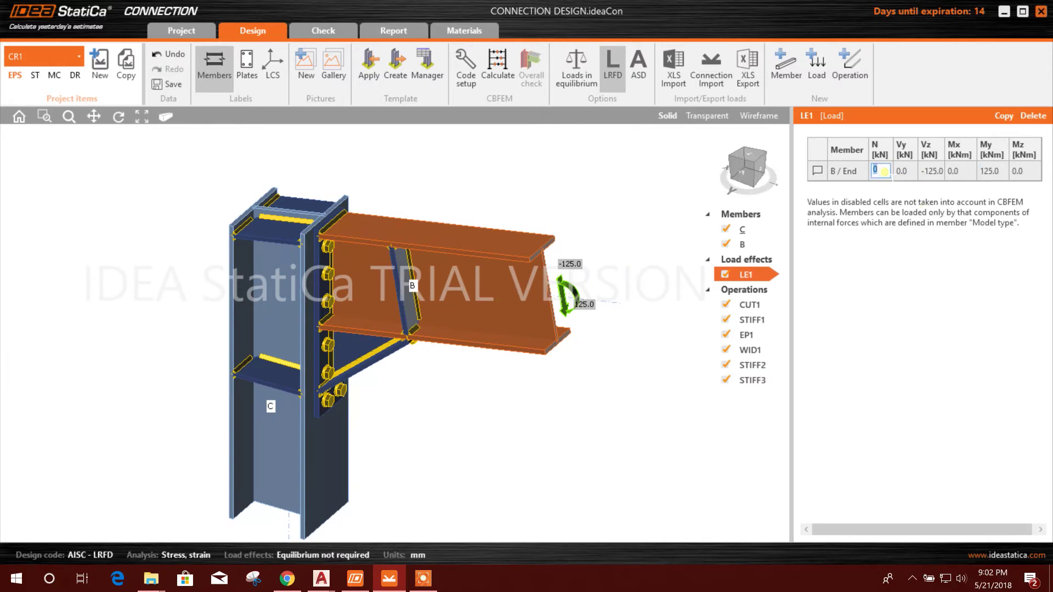
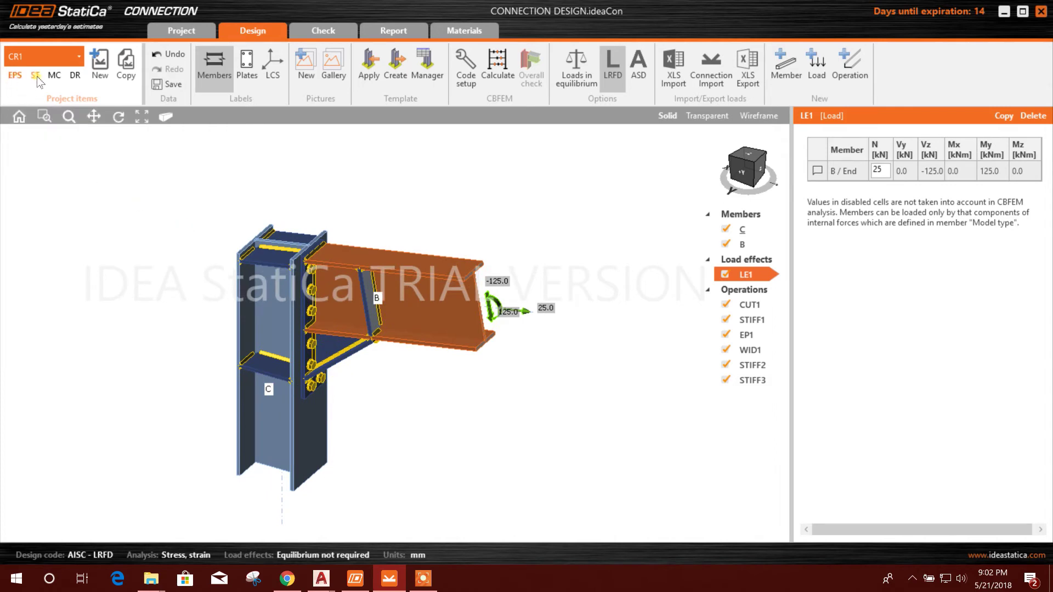
# Step: Run the CBFEM stress/strain calculation of the connection under load effect LE1
pyautogui.scroll(3, 423, 212)
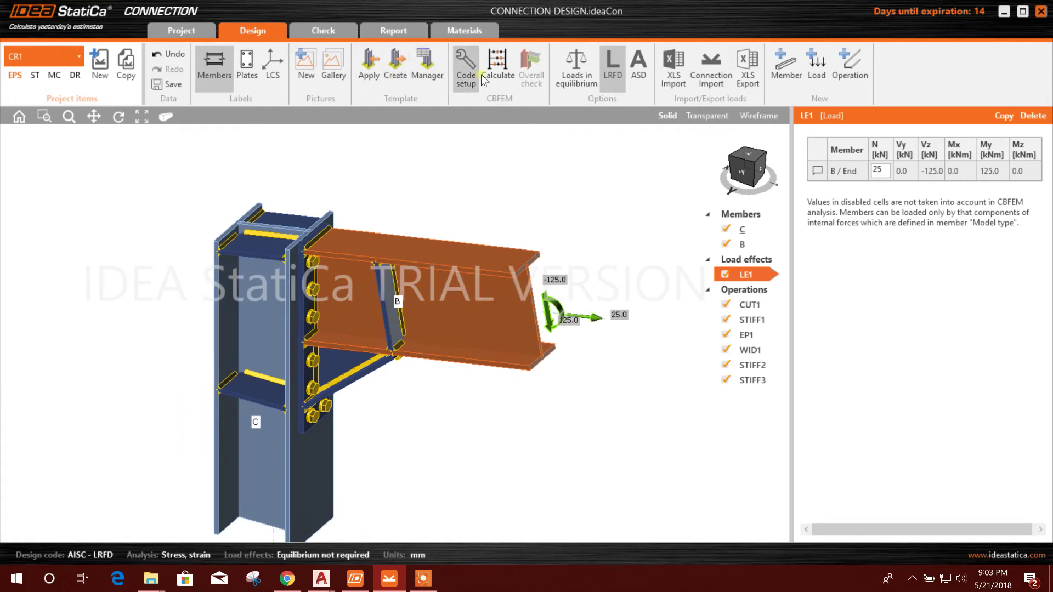
pyautogui.click(497, 79)
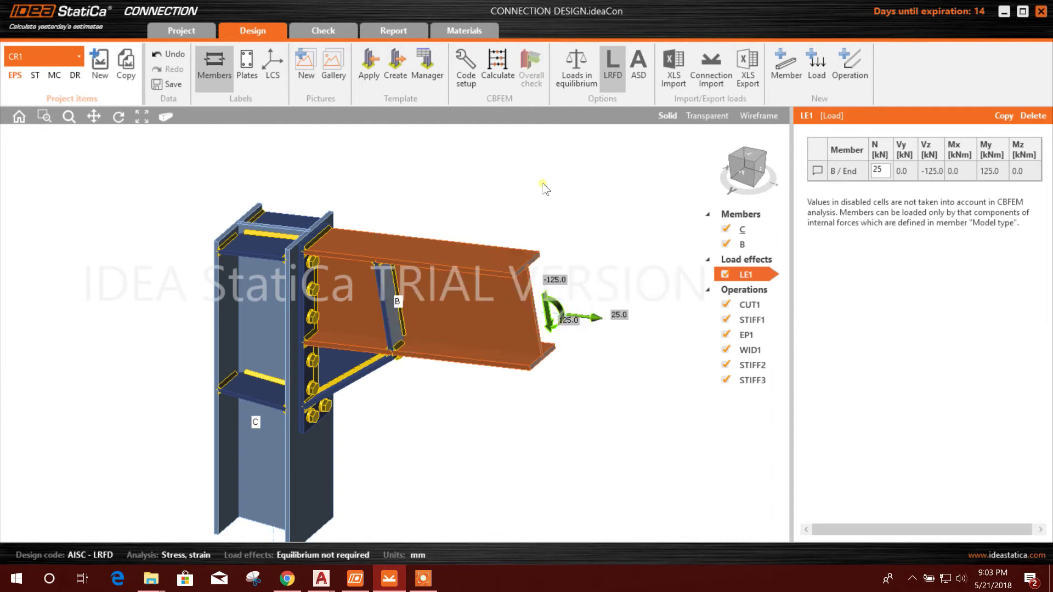
pyautogui.moveTo(544, 188); pyautogui.dragTo(433, 175, button='right')
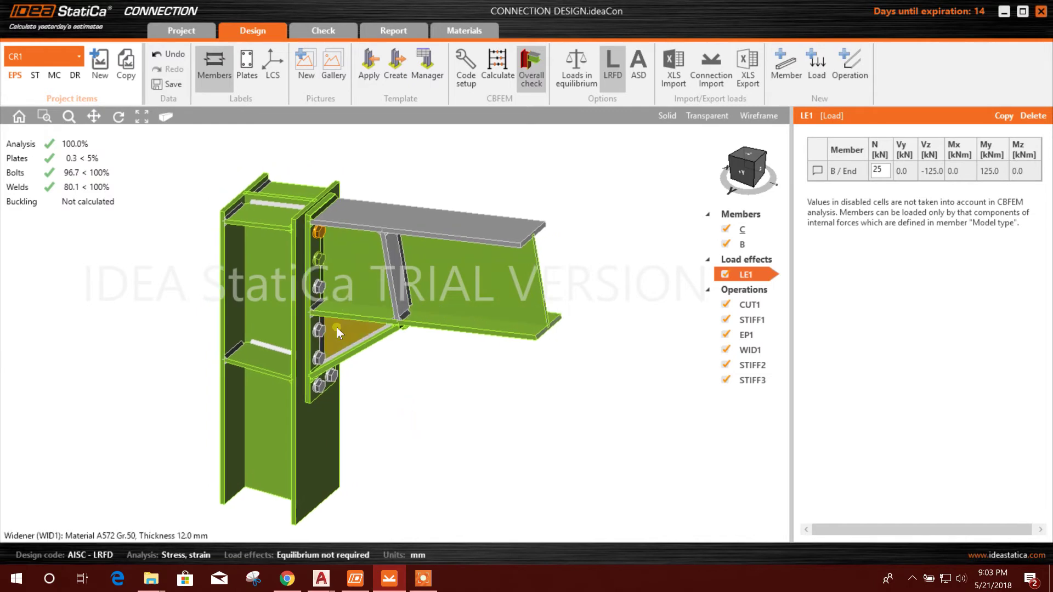
# Step: Examine the overall check colours of the end plate, bolts, haunch and column from several sides of the model
pyautogui.scroll(-2, 321, 241)
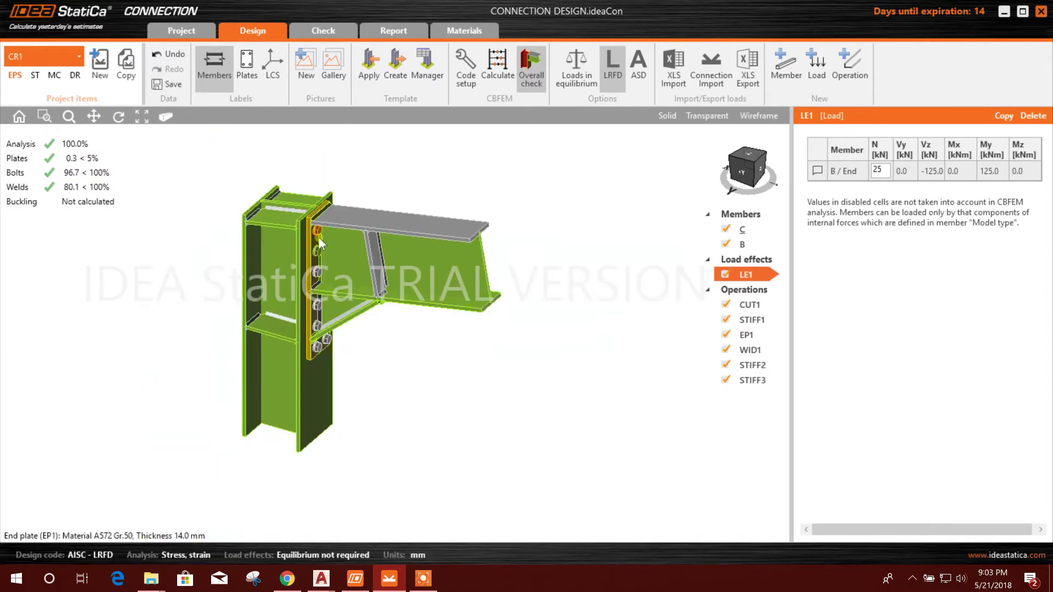
pyautogui.scroll(2, 430, 384)
pyautogui.moveTo(418, 381); pyautogui.dragTo(284, 232, button='right')
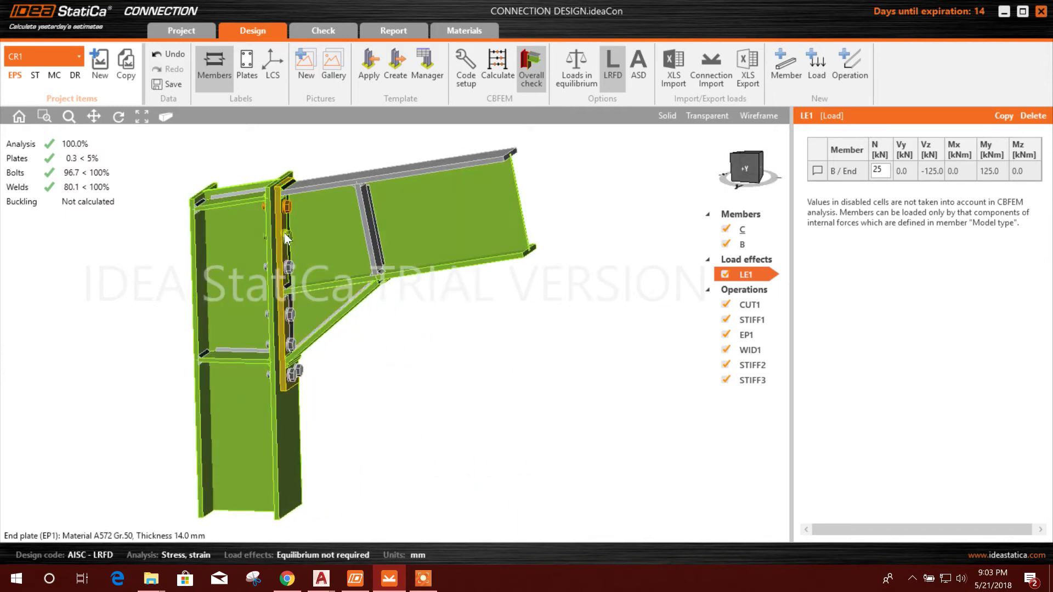
pyautogui.scroll(3, 284, 232)
pyautogui.scroll(-3, 324, 205)
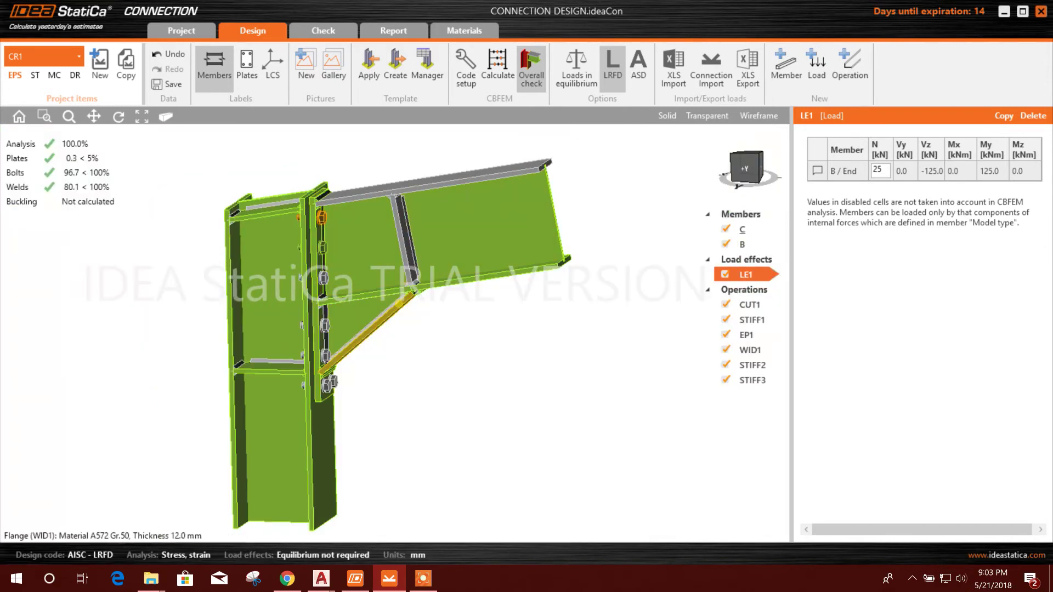
pyautogui.scroll(3, 324, 239)
pyautogui.scroll(-3, 324, 243)
pyautogui.scroll(3, 319, 232)
pyautogui.scroll(-3, 320, 232)
pyautogui.scroll(2, 321, 251)
pyautogui.scroll(2, 308, 212)
pyautogui.scroll(-4, 308, 213)
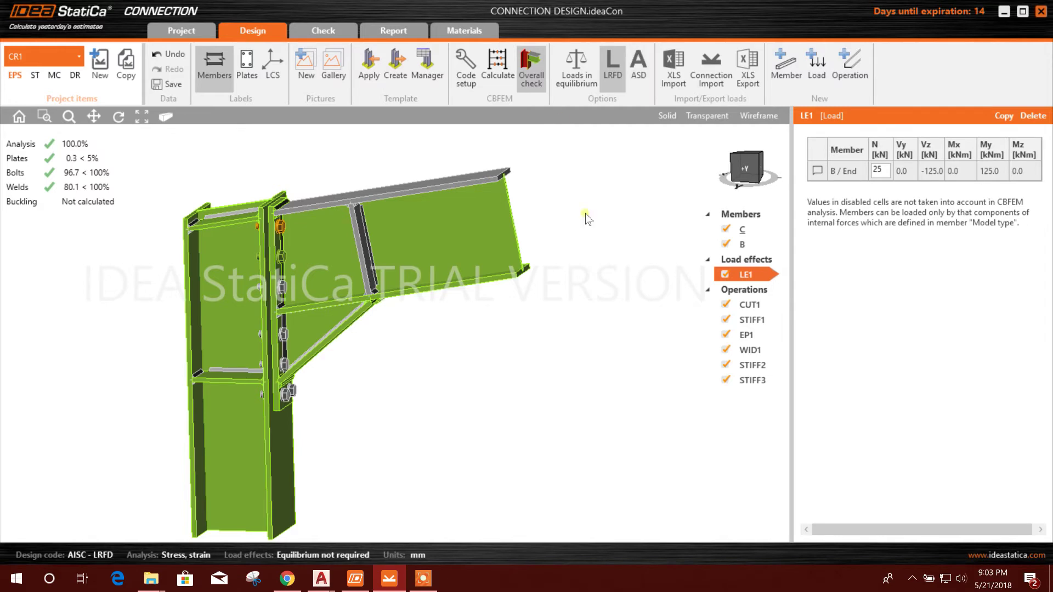
pyautogui.moveTo(584, 216); pyautogui.dragTo(614, 220, button='middle')
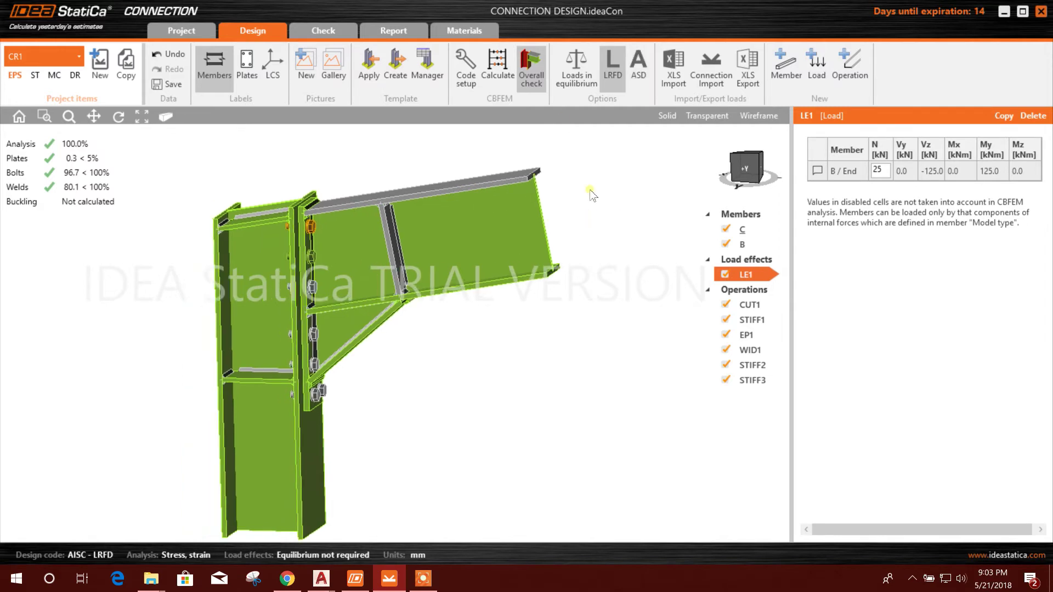
# Step: Run the CBFEM stress/strain calculation with buckling for connection CR1
pyautogui.click(323, 34)
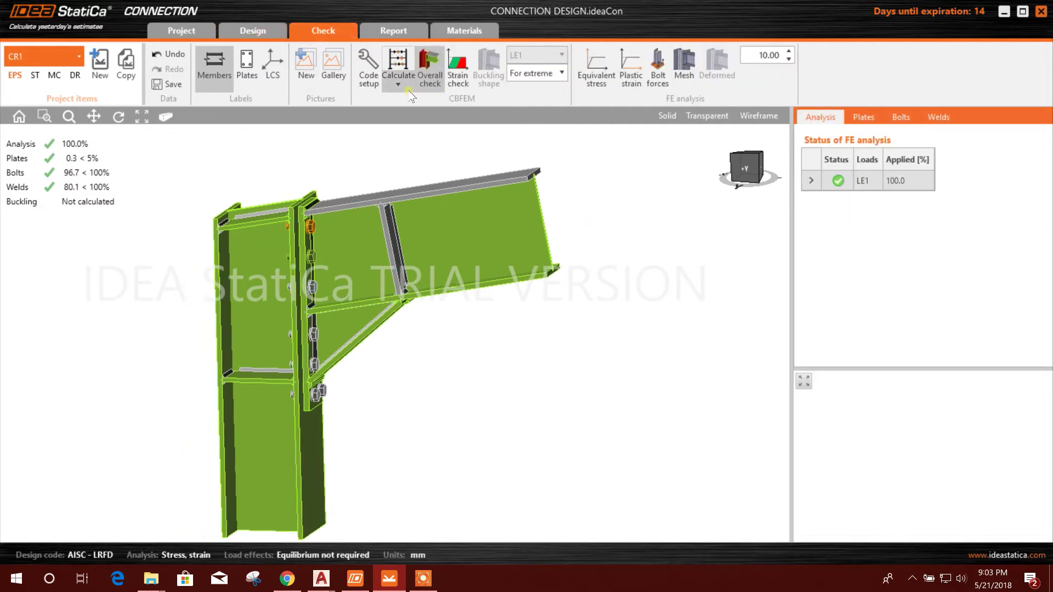
pyautogui.click(399, 82)
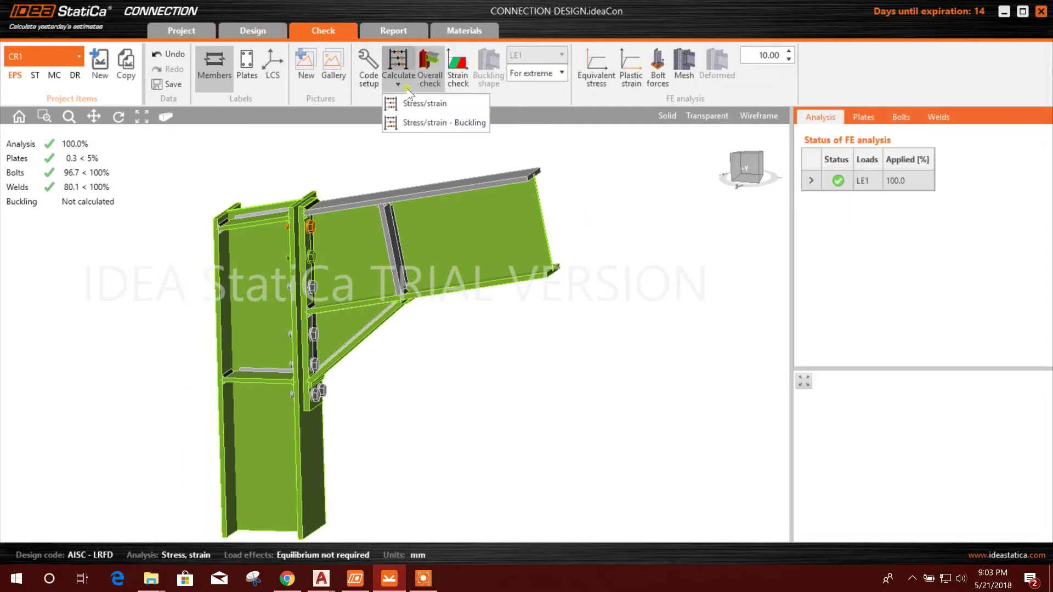
pyautogui.click(424, 128)
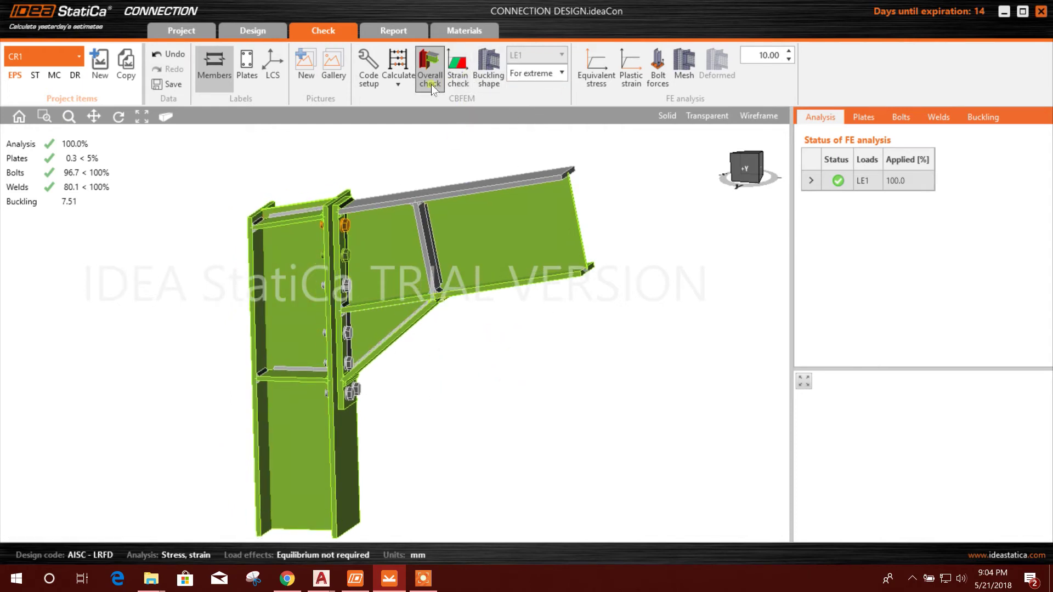
# Step: Display the strain check of the connection on the deformed shape together with the finite element mesh
pyautogui.click(463, 77)
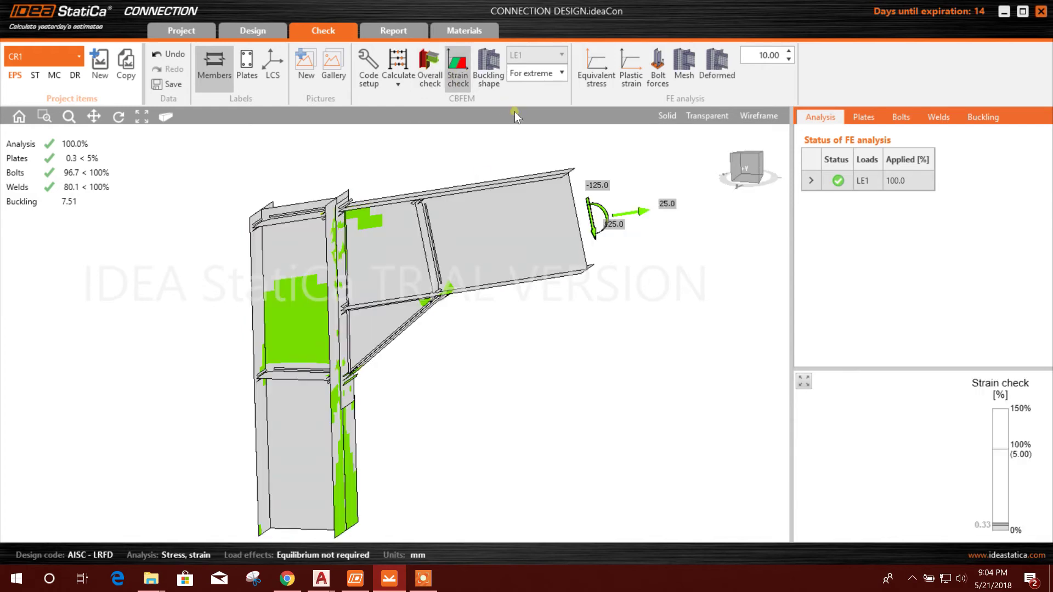
pyautogui.click(684, 78)
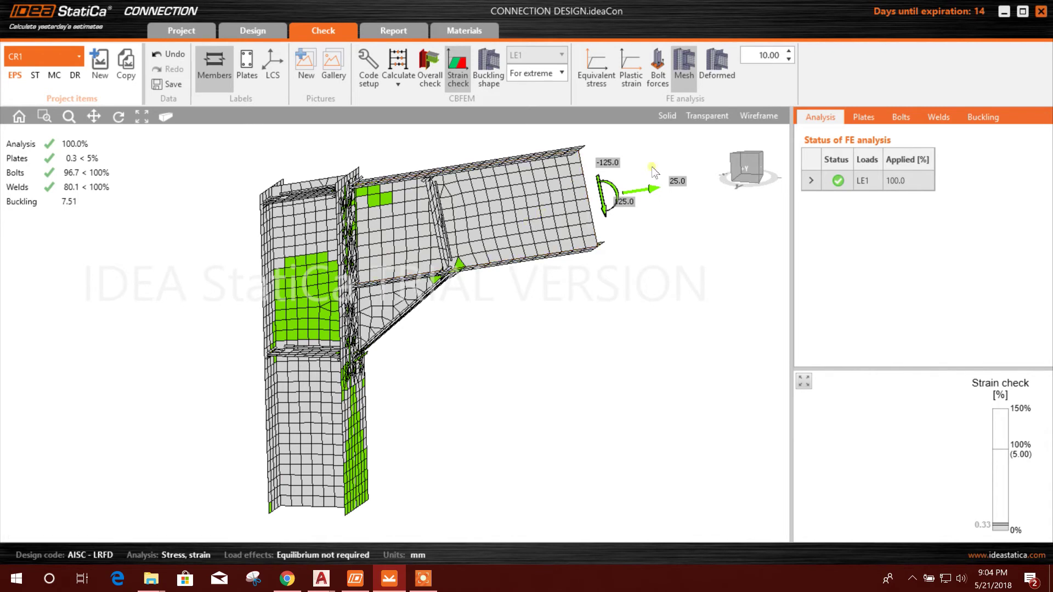
pyautogui.click(690, 77)
pyautogui.click(709, 77)
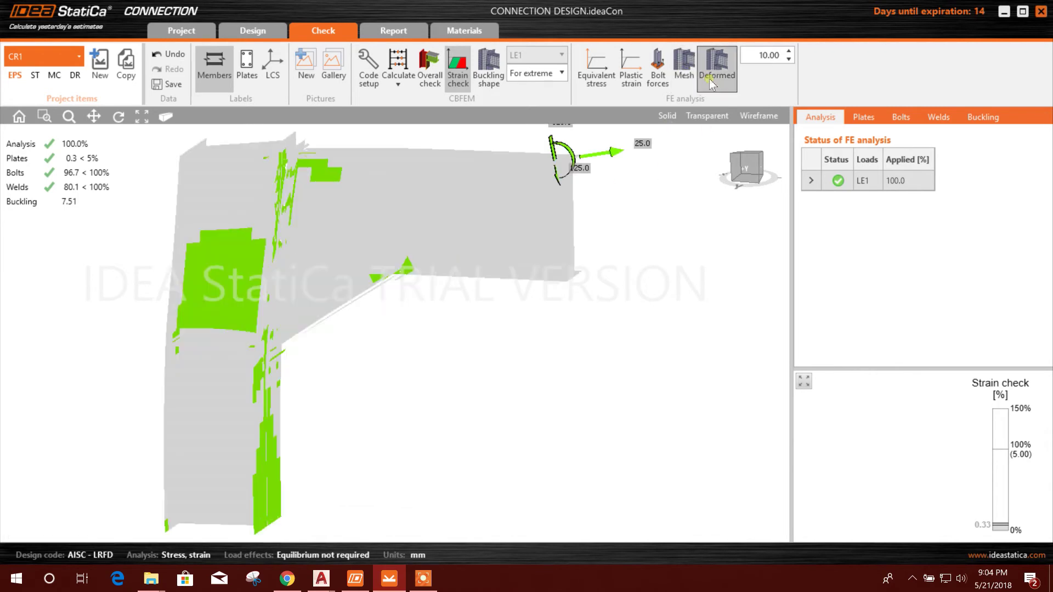
pyautogui.click(684, 78)
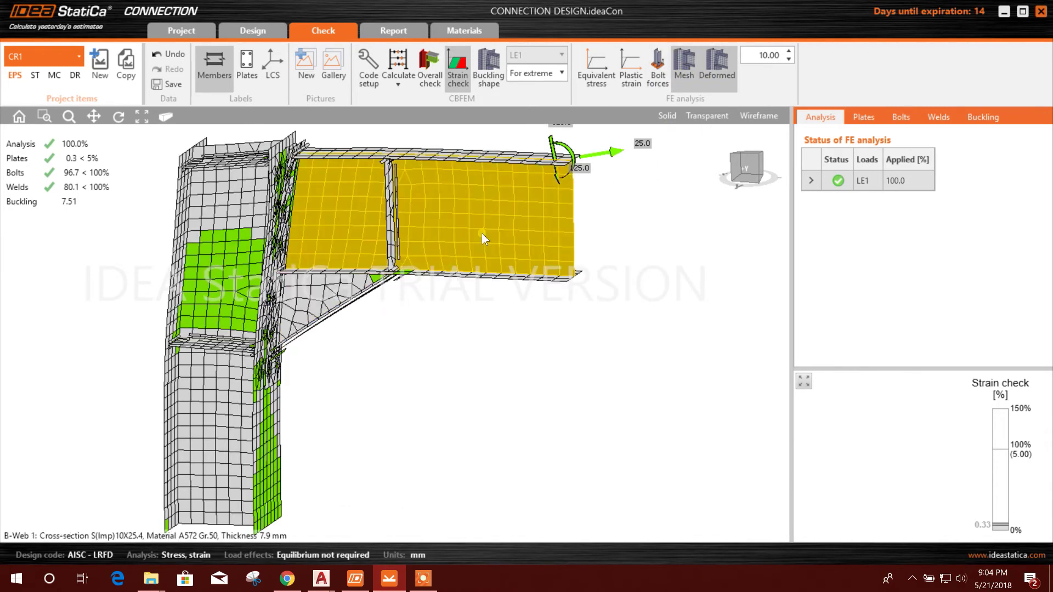
# Step: Display the equivalent stress on the deformed, meshed model and inspect it across the column, haunch and beam
pyautogui.click(599, 76)
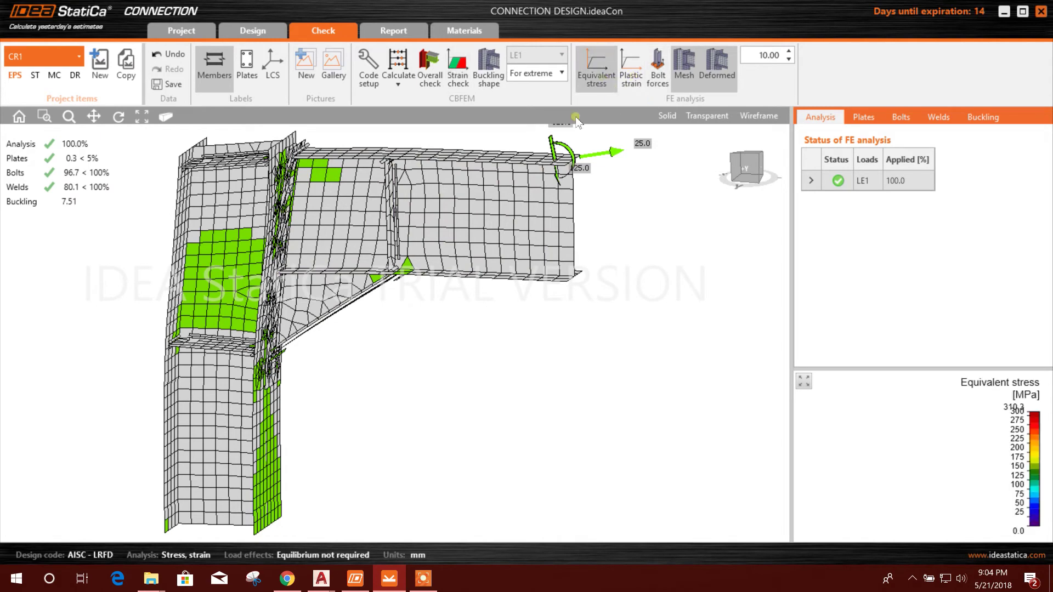
pyautogui.moveTo(538, 327); pyautogui.dragTo(450, 333, button='right')
pyautogui.moveTo(513, 347); pyautogui.dragTo(535, 338, button='right')
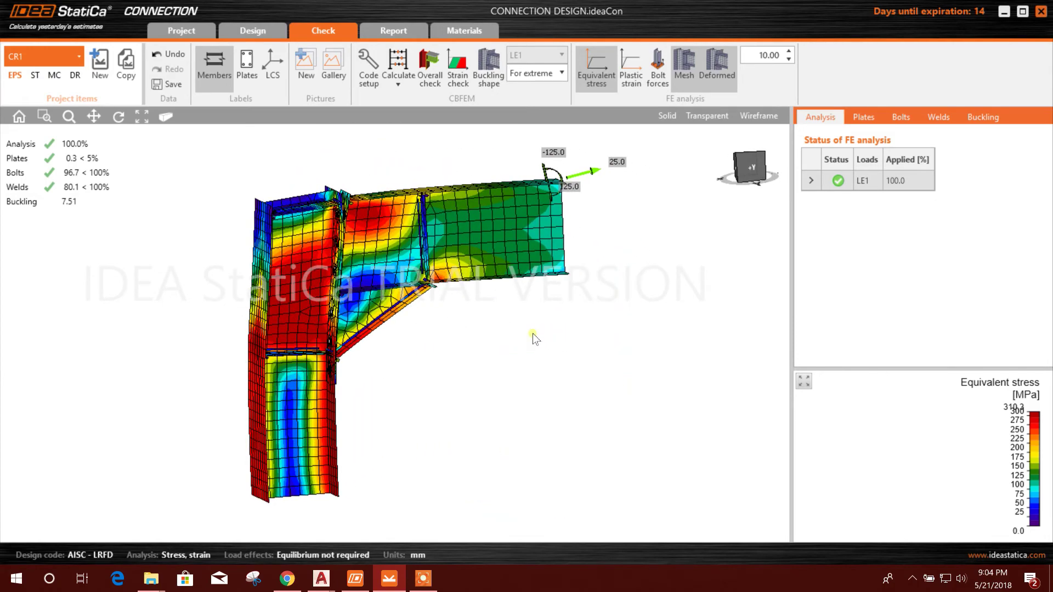
# Step: Show the bolt forces on the equivalent stress plot, inspect them at the end plate, and hide them again
pyautogui.click(658, 79)
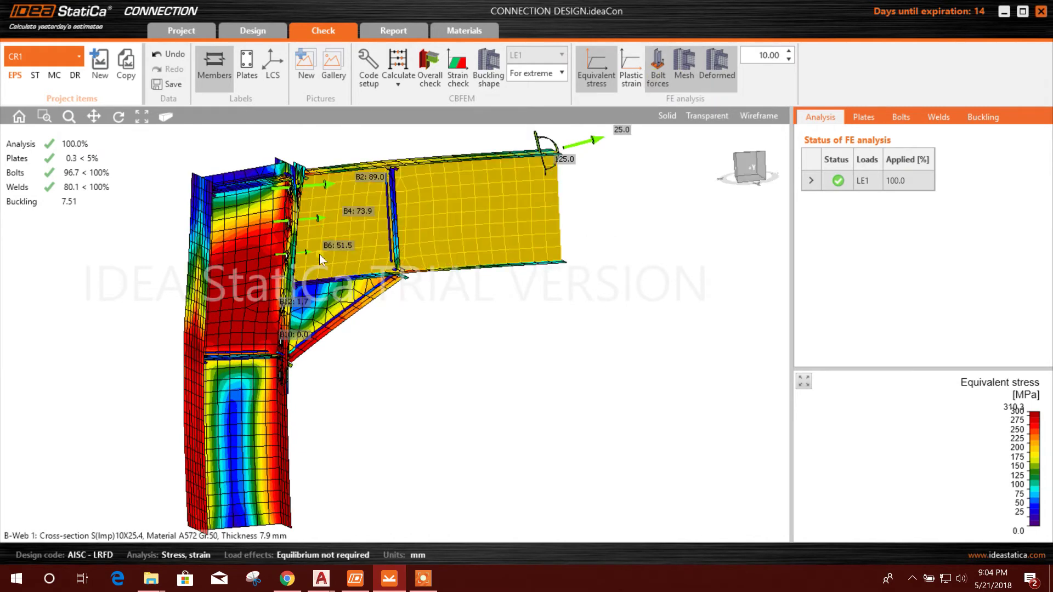
pyautogui.click(658, 79)
pyautogui.moveTo(614, 241); pyautogui.dragTo(504, 320, button='right')
pyautogui.scroll(3, 503, 320)
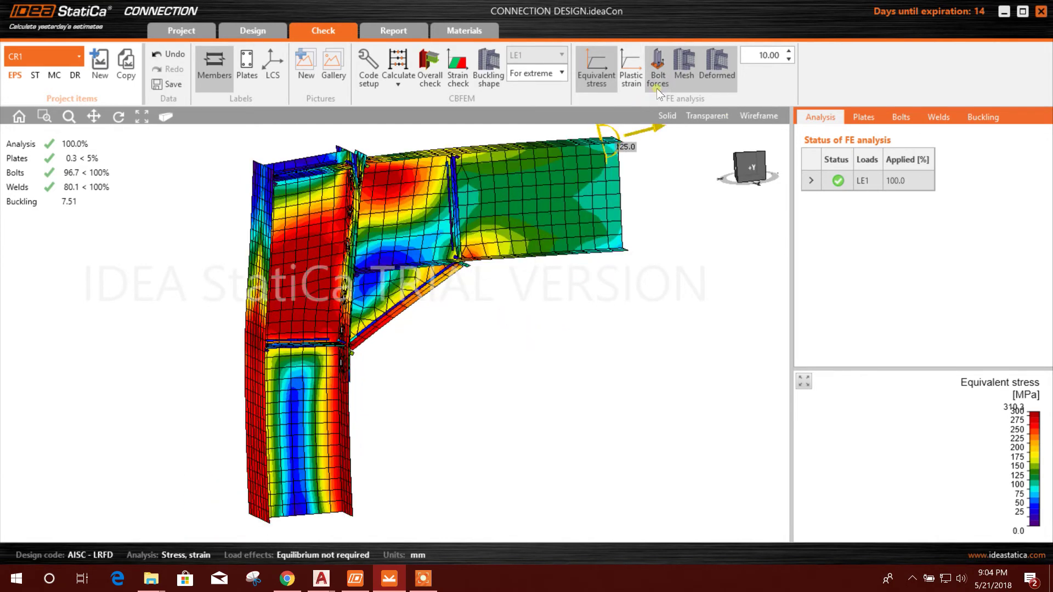
# Step: Hide the deformed shape and the mesh, and inspect the plain equivalent stress plot of the connection
pyautogui.click(684, 73)
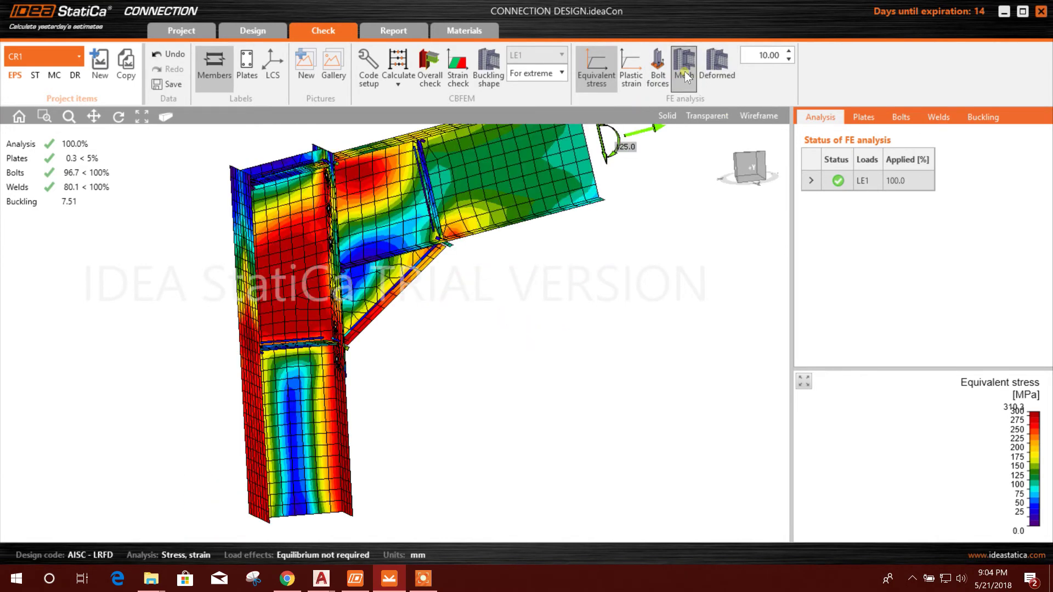
pyautogui.moveTo(395, 296); pyautogui.dragTo(442, 357, button='right')
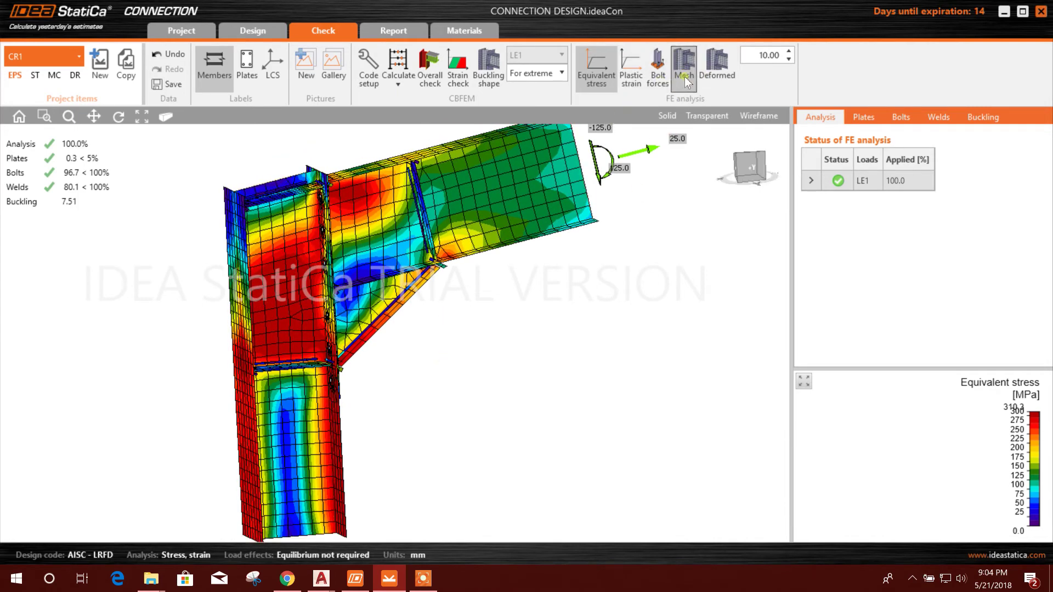
pyautogui.click(658, 74)
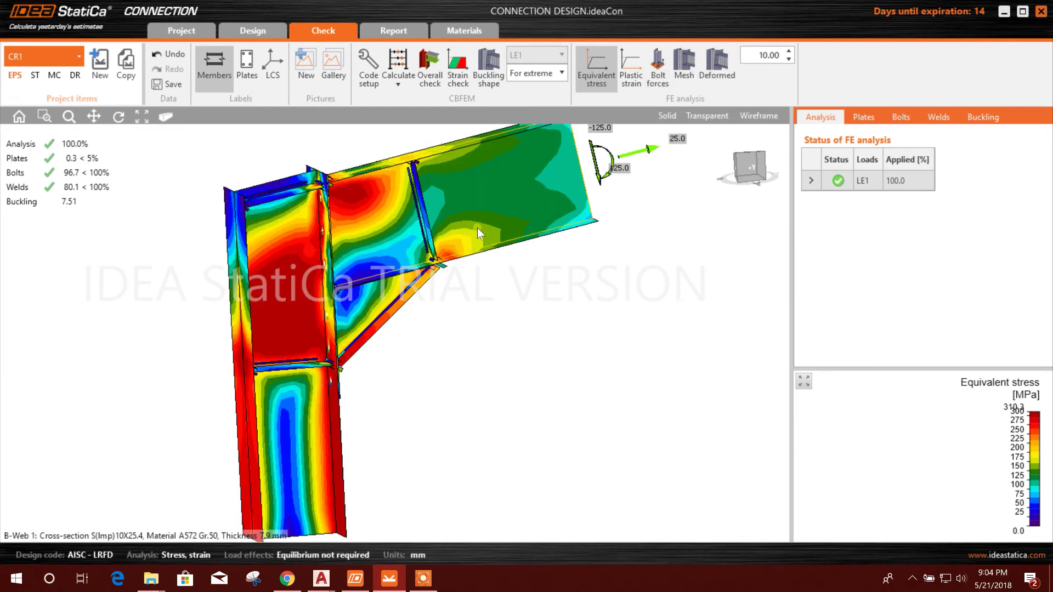
pyautogui.moveTo(532, 383); pyautogui.dragTo(405, 318, button='right')
pyautogui.scroll(3, 405, 319)
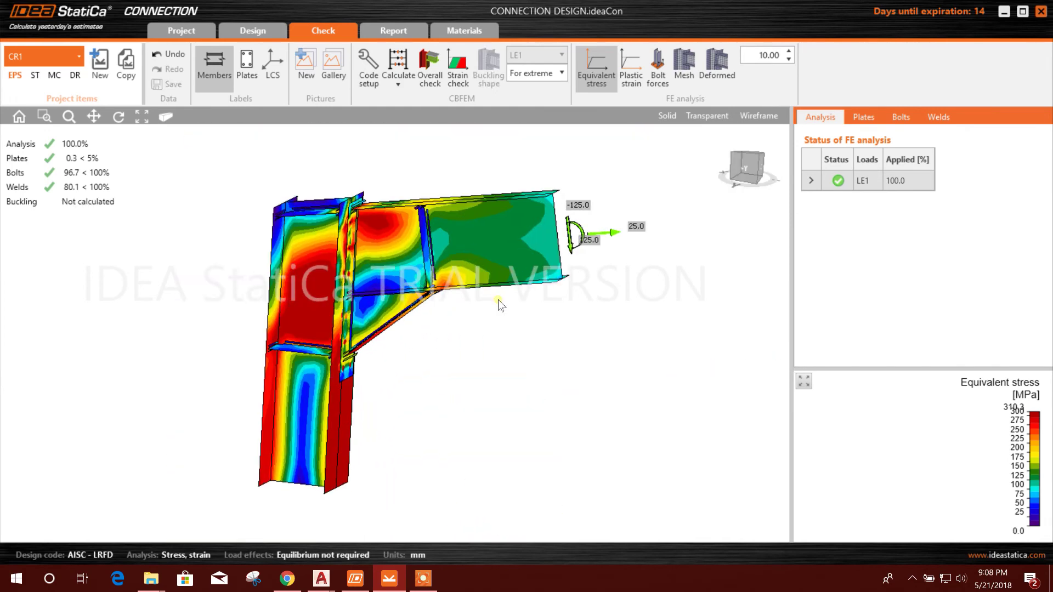
# Step: Review the plate check results for all members, stiffeners, end plate and haunch, including the A572 Gr.50 design data
pyautogui.click(864, 118)
pyautogui.scroll(-3, 932, 230)
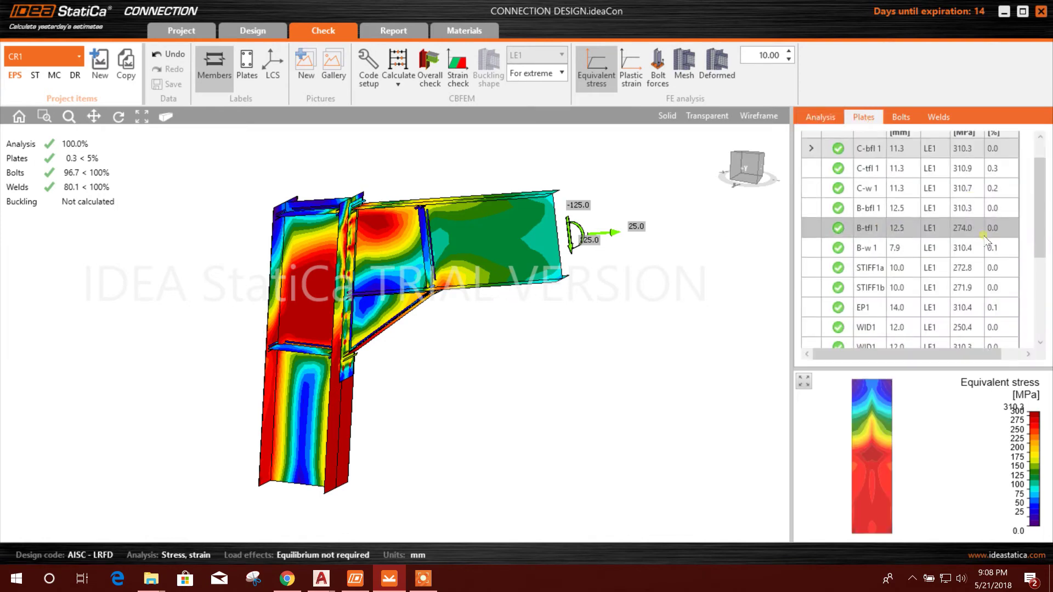
pyautogui.scroll(-3, 966, 258)
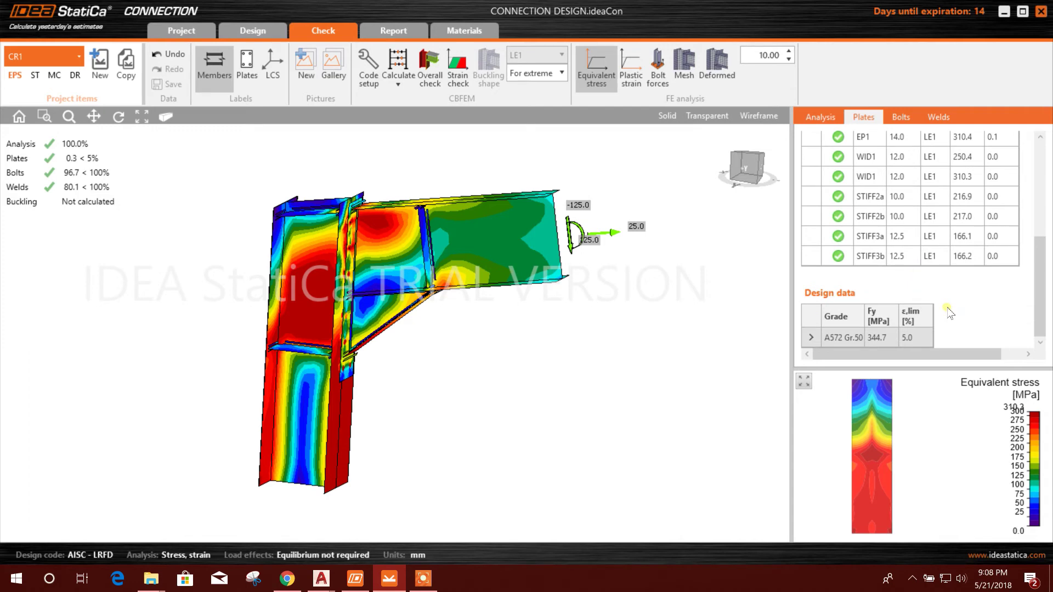
pyautogui.scroll(5, 950, 313)
# Step: Review the bolt check results for the extreme load effect and the weld check results
pyautogui.click(901, 117)
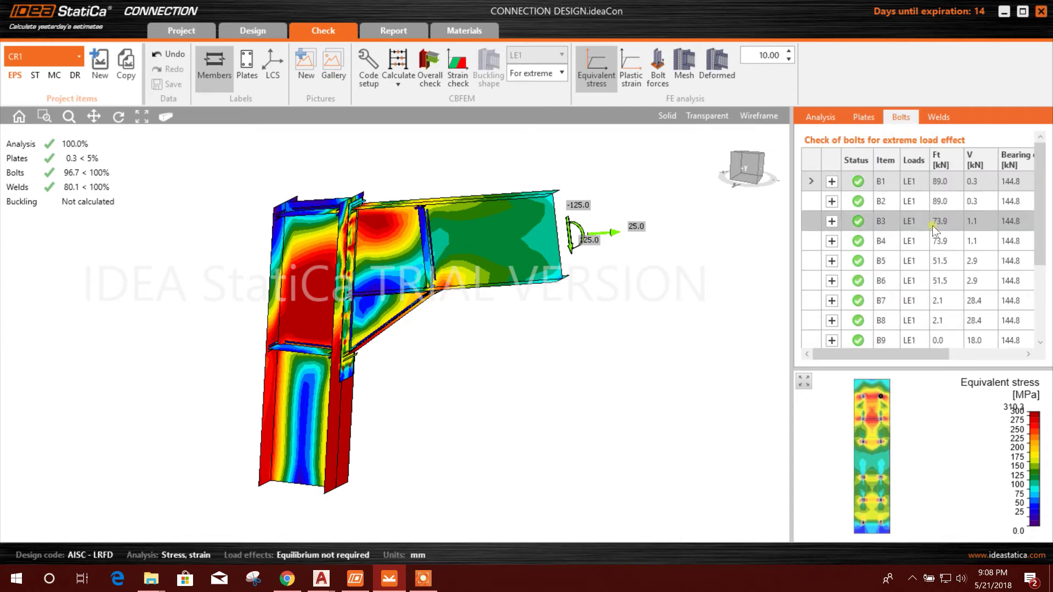
pyautogui.scroll(-3, 933, 231)
pyautogui.scroll(3, 926, 272)
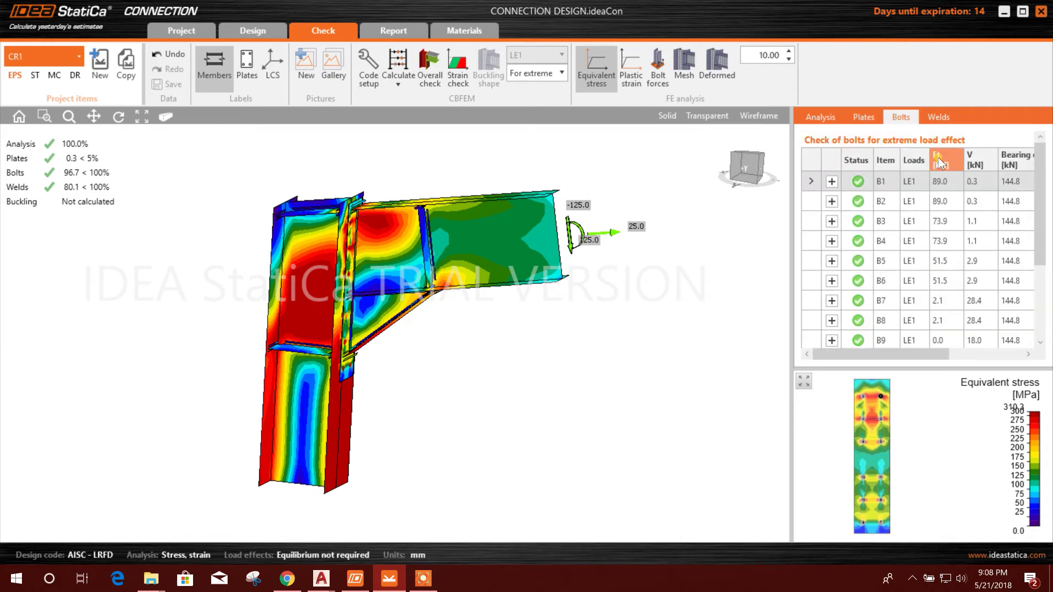
pyautogui.click(939, 117)
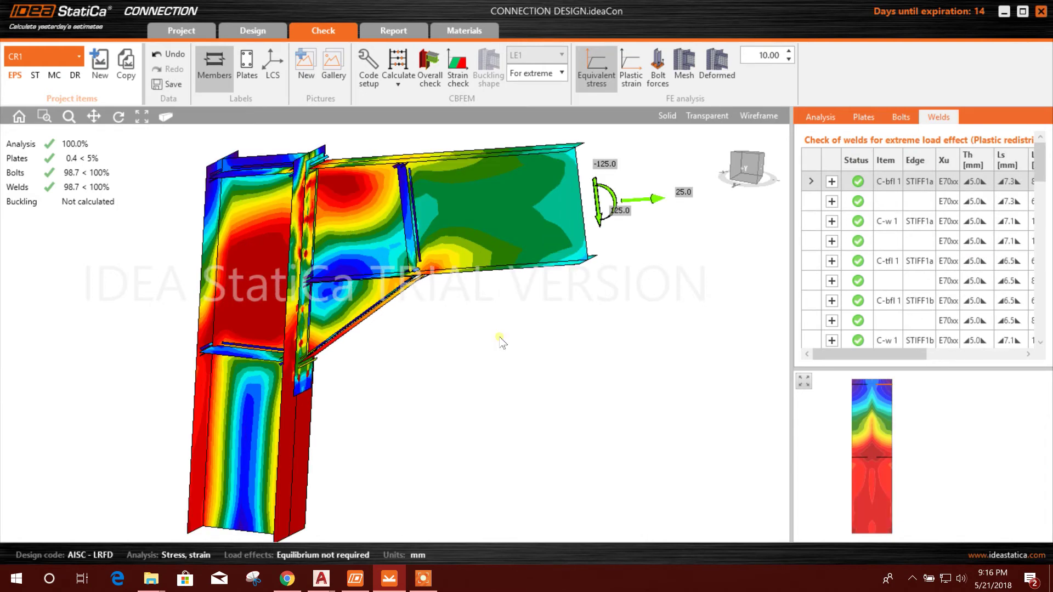
pyautogui.moveTo(463, 344); pyautogui.dragTo(476, 342, button='middle')
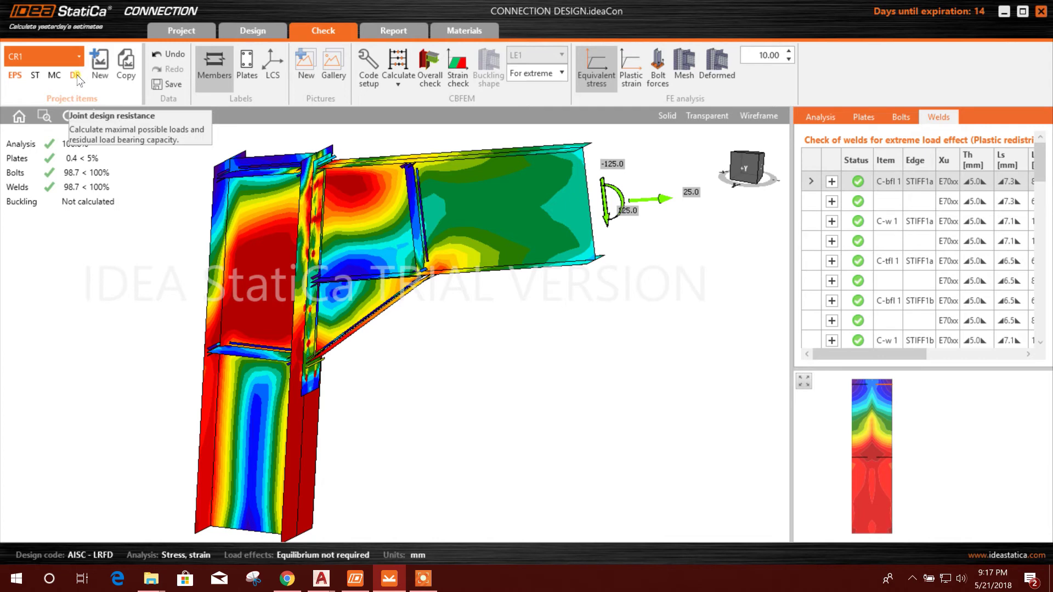
# Step: Switch the analysis type of CR1 to joint design resistance, calculate the connection and view its overall check
pyautogui.click(257, 34)
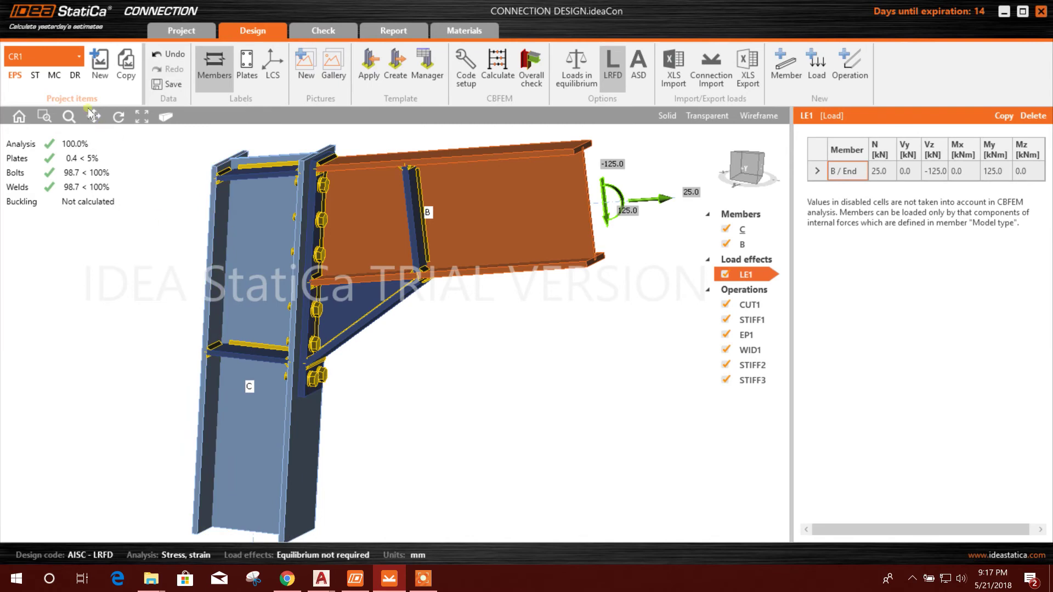
pyautogui.click(75, 77)
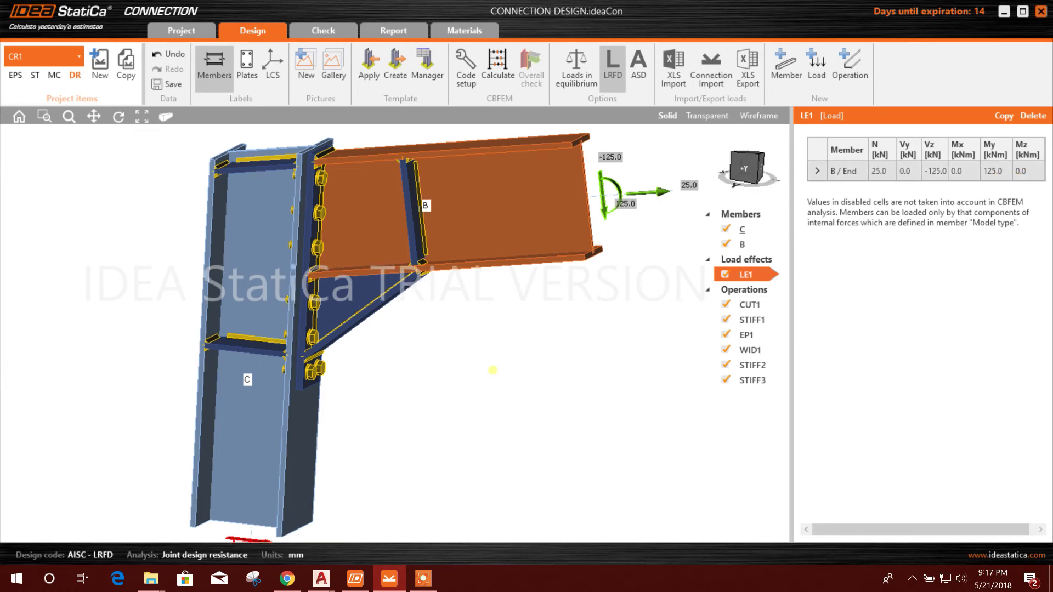
pyautogui.click(497, 69)
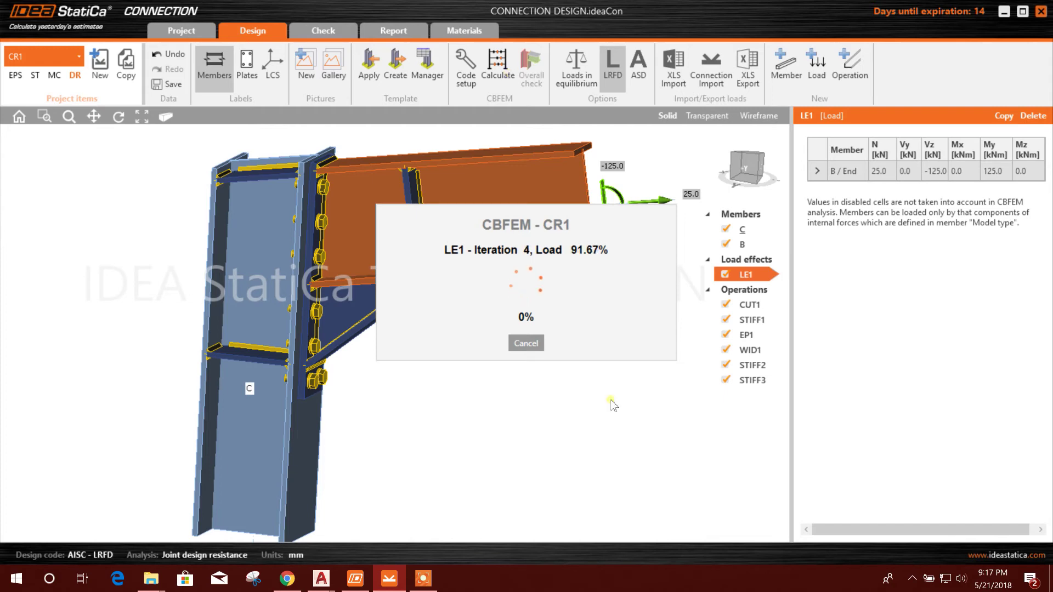
pyautogui.click(416, 581)
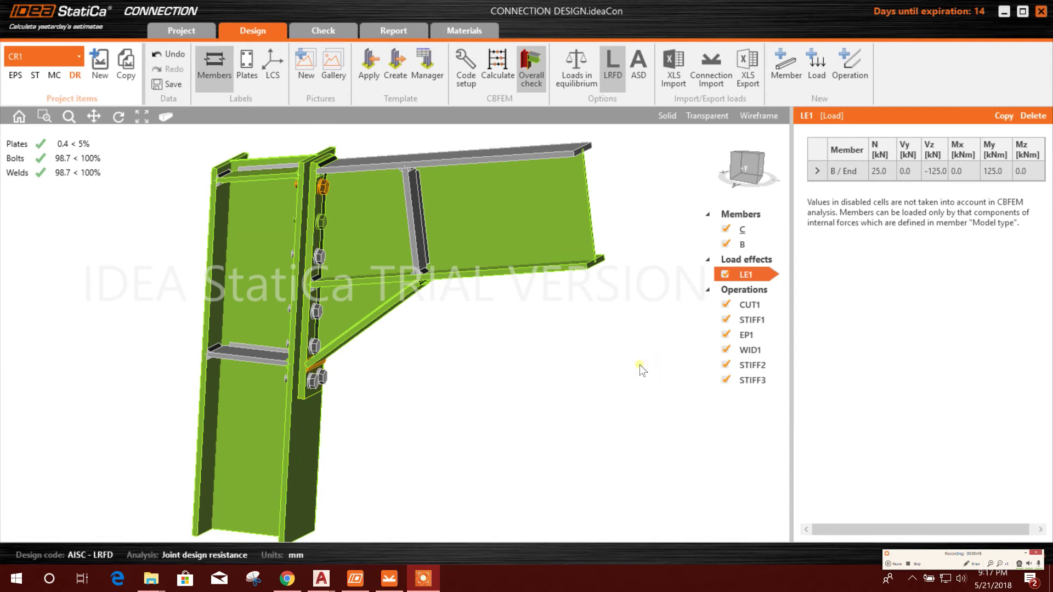
pyautogui.moveTo(535, 387); pyautogui.dragTo(525, 381, button='right')
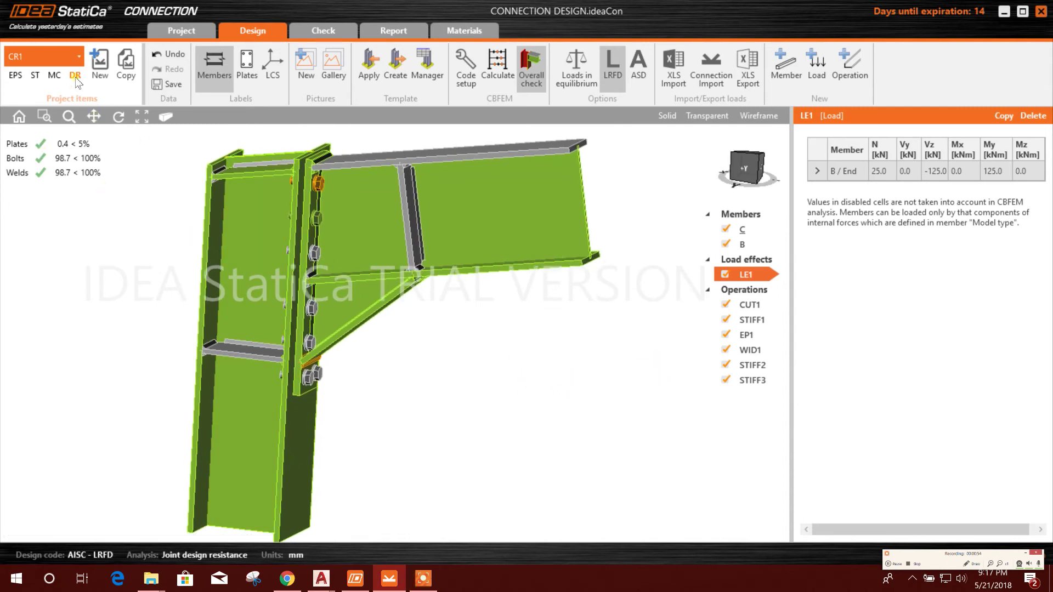
pyautogui.moveTo(471, 351); pyautogui.dragTo(475, 340, button='middle')
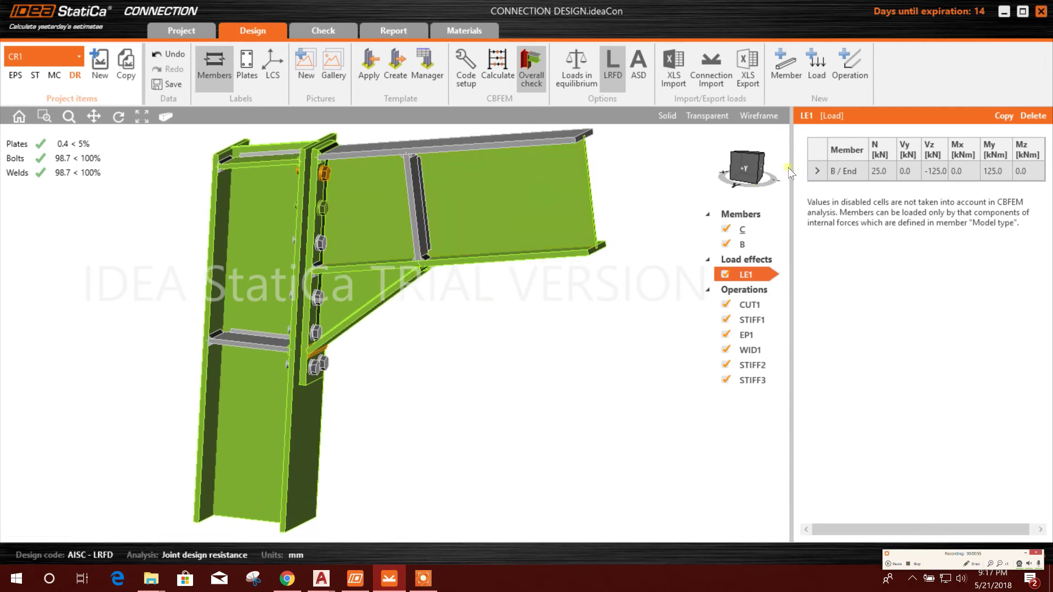
# Step: Display the strain check and the equivalent stress for the joint design resistance analysis
pyautogui.click(323, 31)
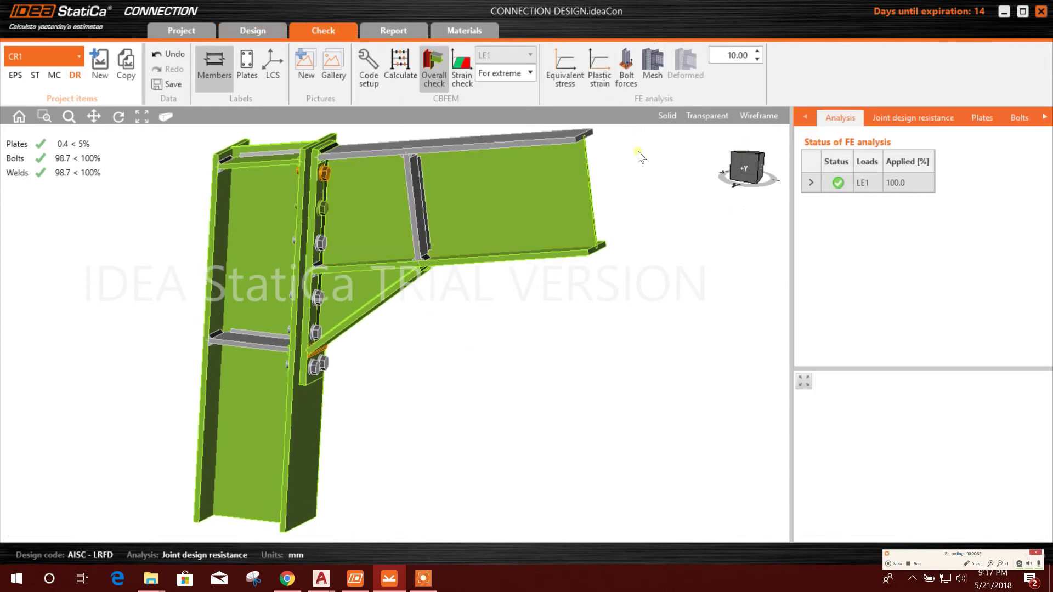
pyautogui.click(461, 77)
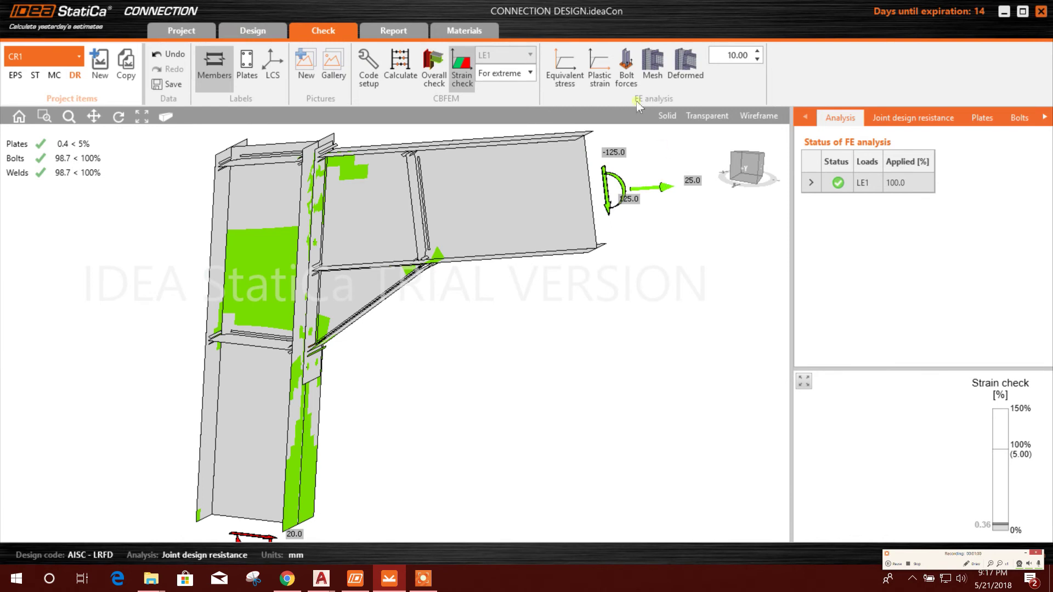
pyautogui.click(575, 70)
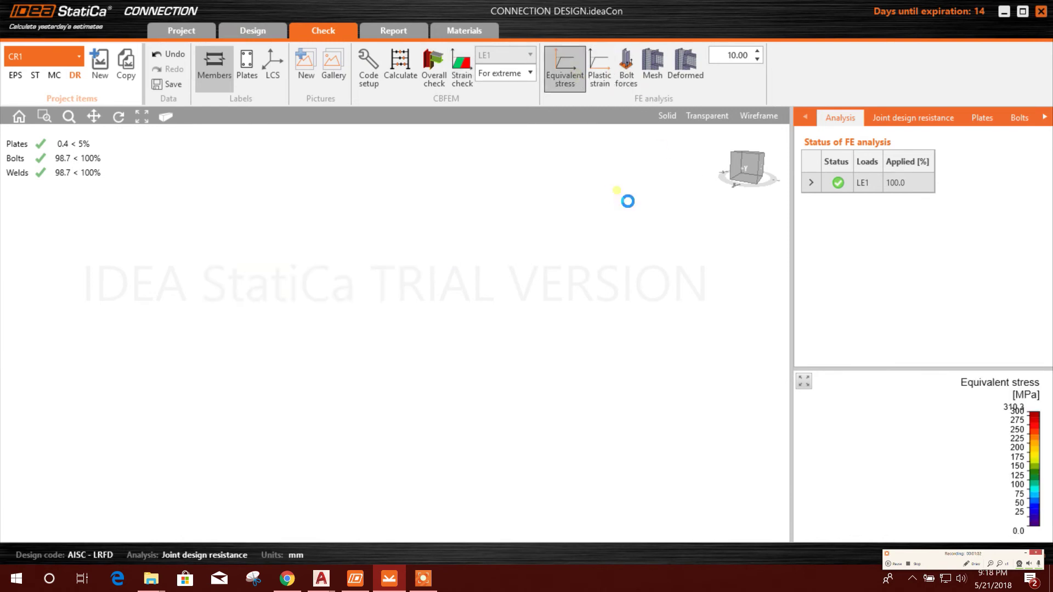
# Step: Examine the joint design resistance load factor for LE1 along with the plate and bolt check results
pyautogui.click(914, 119)
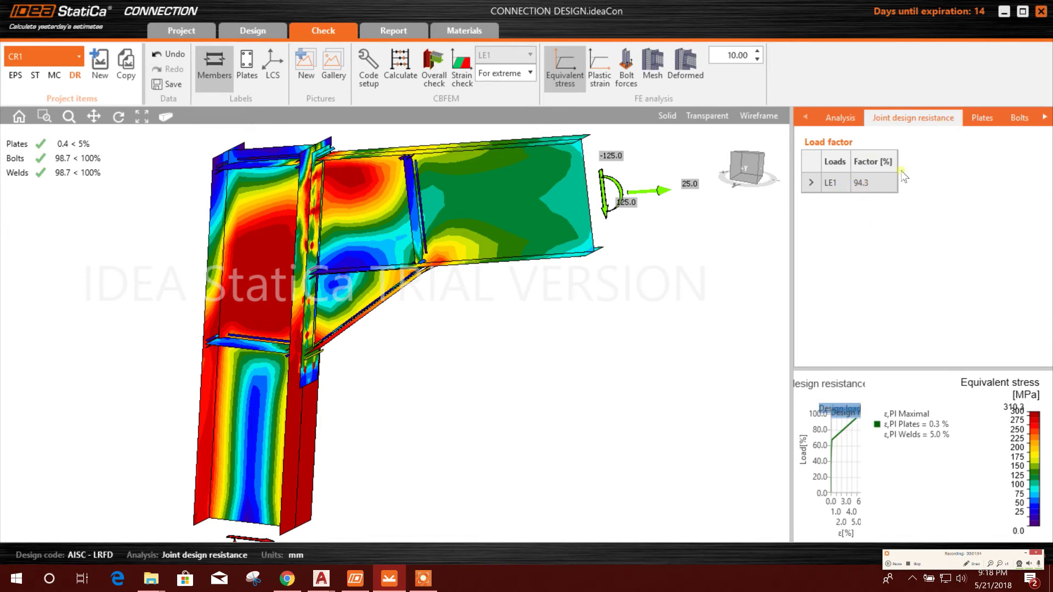
pyautogui.click(984, 122)
pyautogui.scroll(-3, 949, 242)
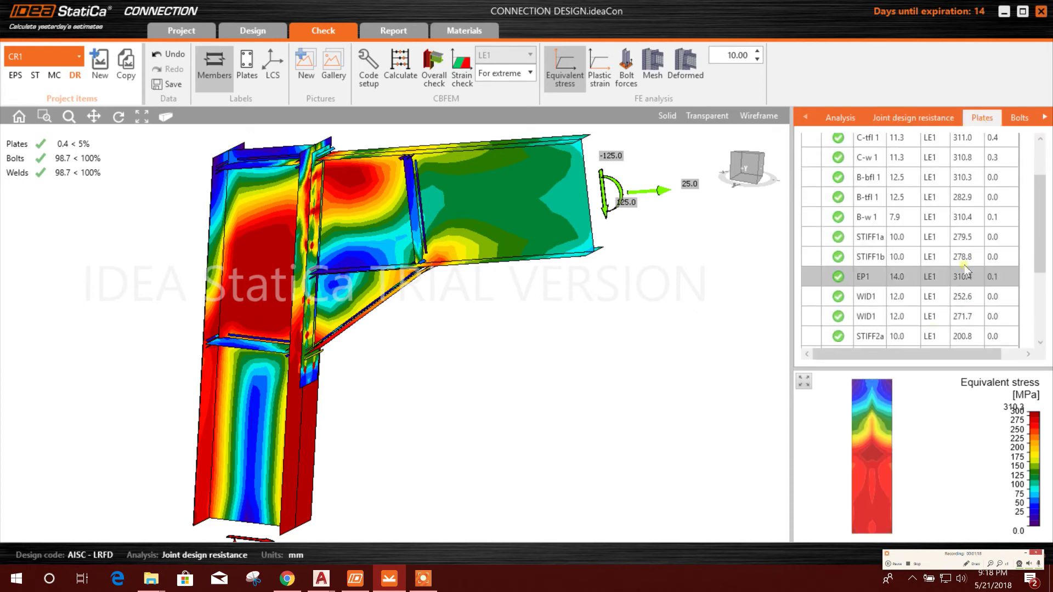
pyautogui.click(1021, 116)
pyautogui.scroll(-2, 949, 311)
pyautogui.click(1043, 117)
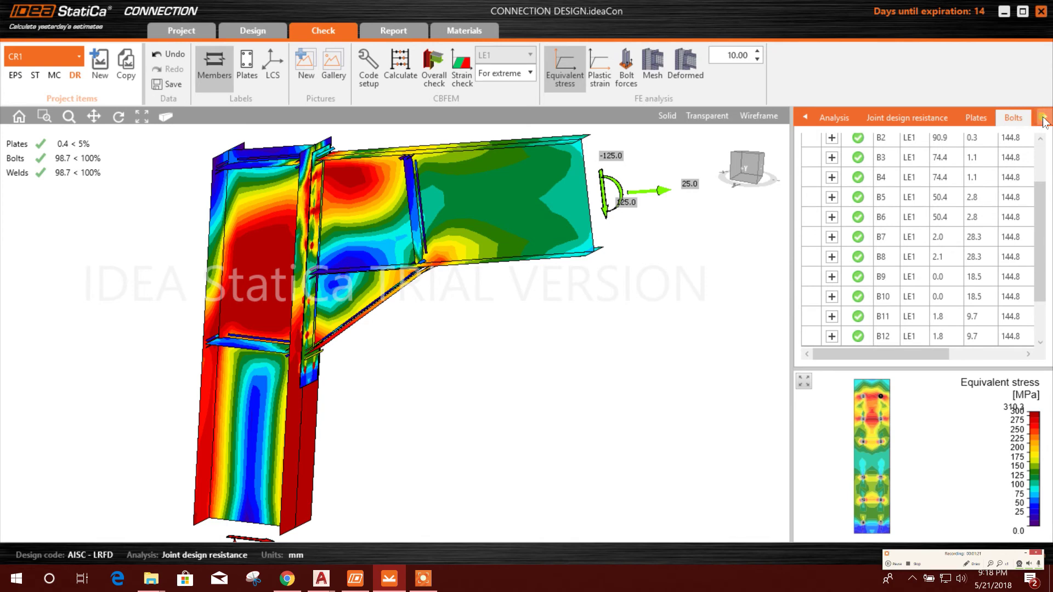
pyautogui.click(1042, 120)
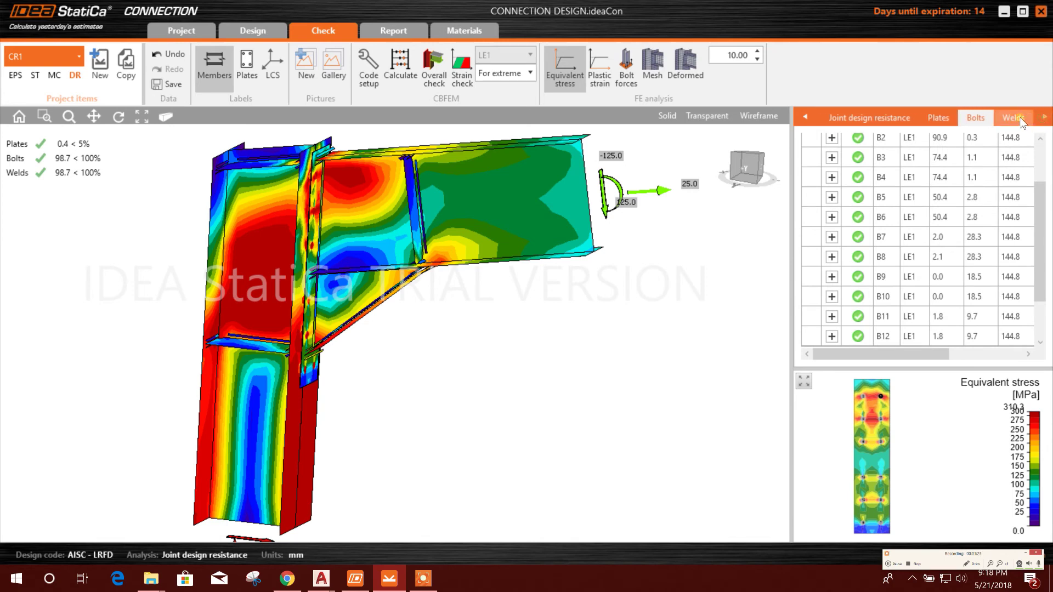
pyautogui.click(870, 118)
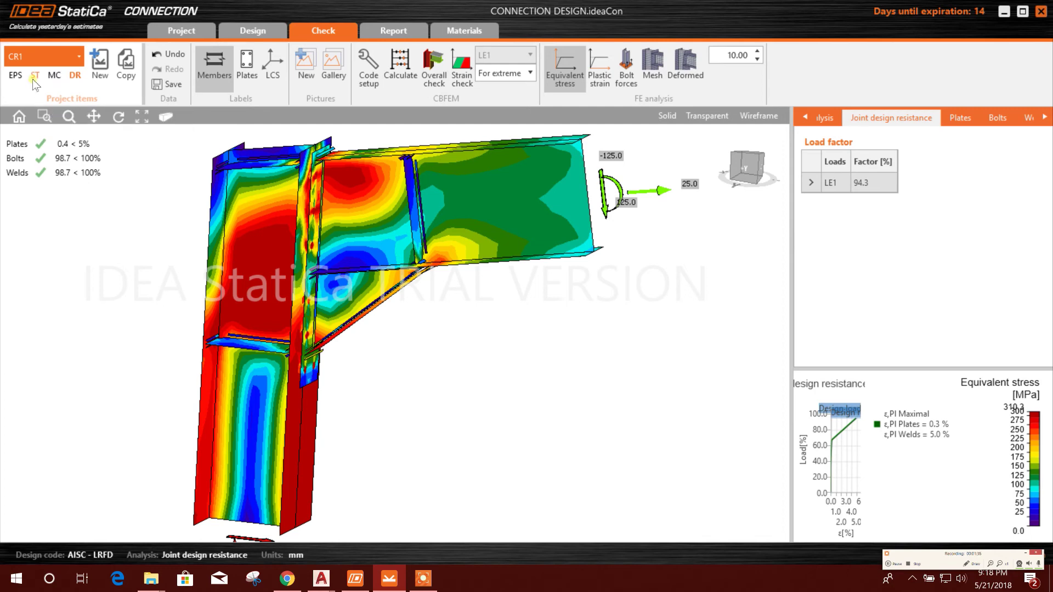
# Step: Open the detailed report of CR1 and review its project data, beams and columns, cross-sections and load effects
pyautogui.moveTo(279, 263); pyautogui.dragTo(433, 358, button='right')
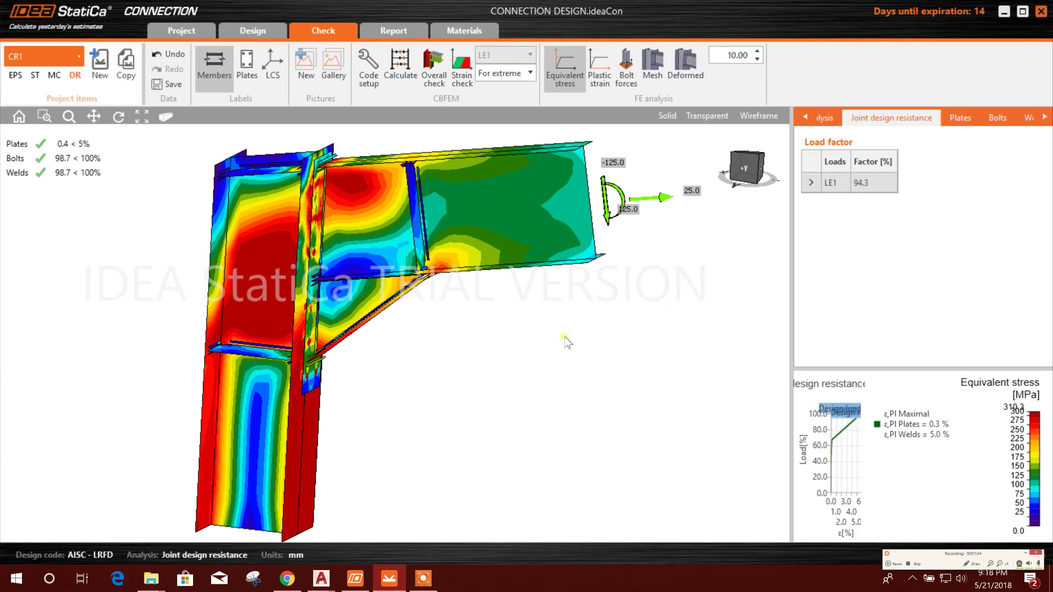
pyautogui.click(407, 25)
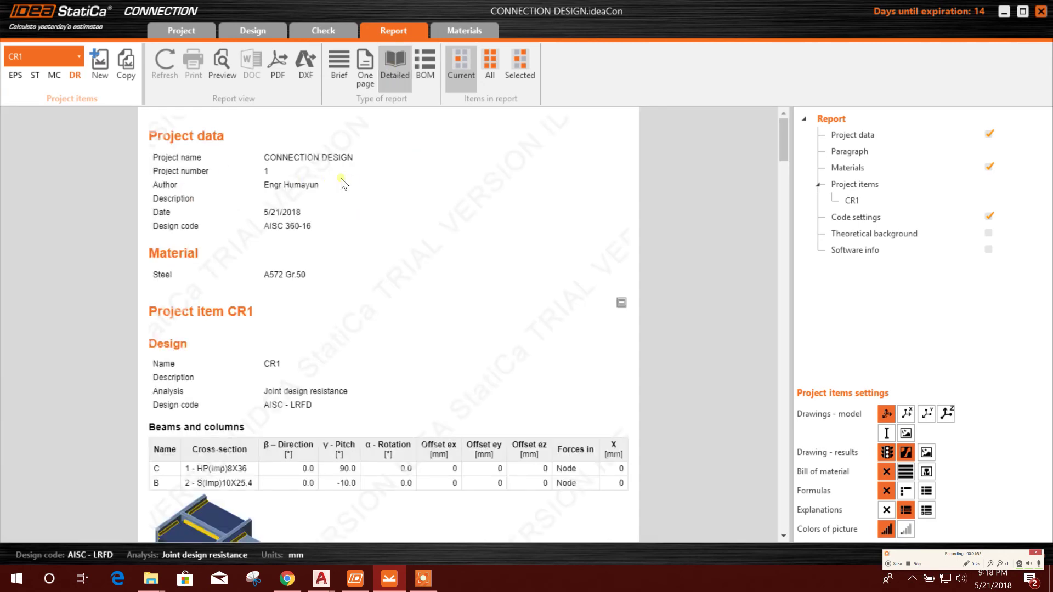
pyautogui.scroll(-5, 329, 197)
pyautogui.scroll(-4, 349, 206)
pyautogui.scroll(7, 373, 230)
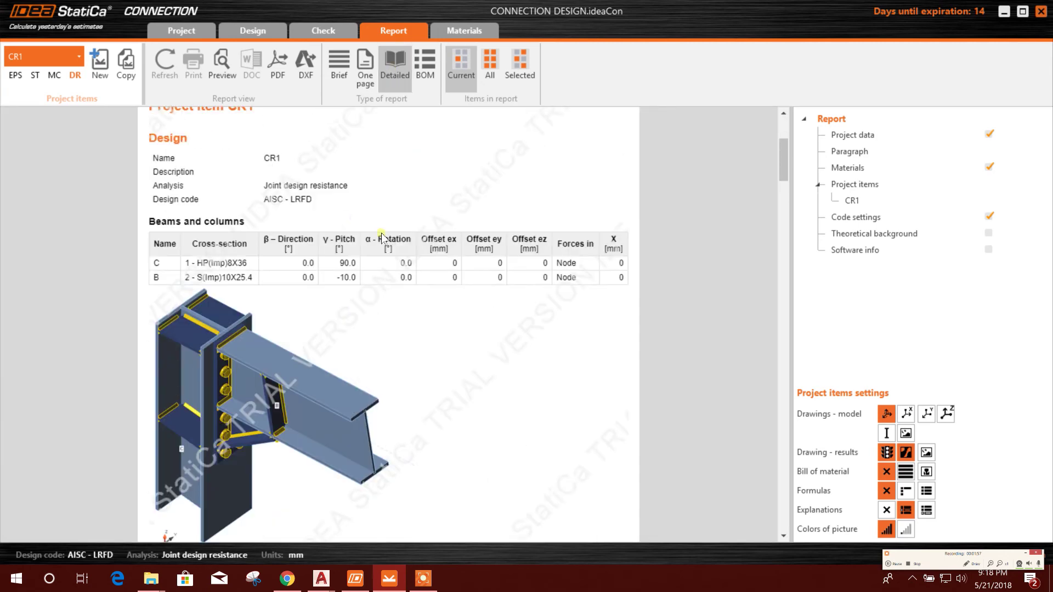
pyautogui.scroll(-4, 381, 233)
pyautogui.scroll(-4, 274, 290)
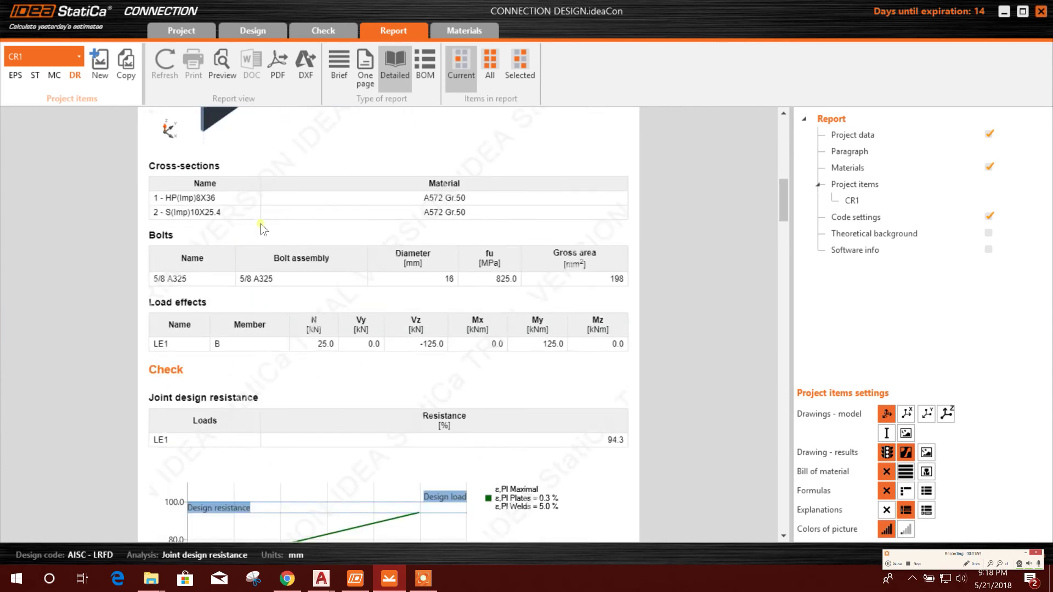
# Step: Examine the joint design resistance chart, check summary and plate results in the report
pyautogui.scroll(-4, 351, 296)
pyautogui.scroll(-1, 234, 258)
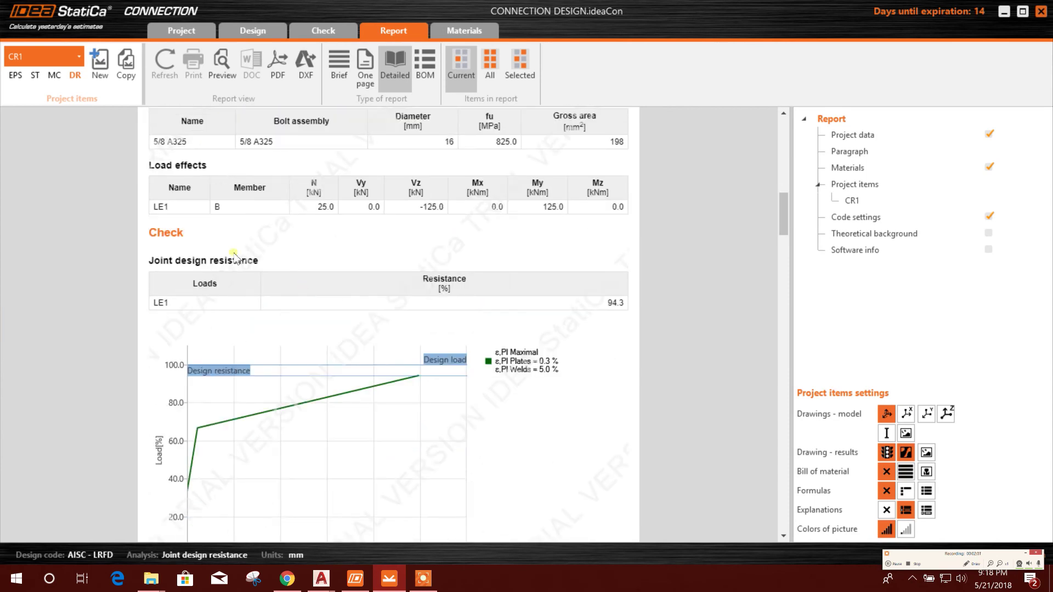
pyautogui.scroll(-4, 245, 265)
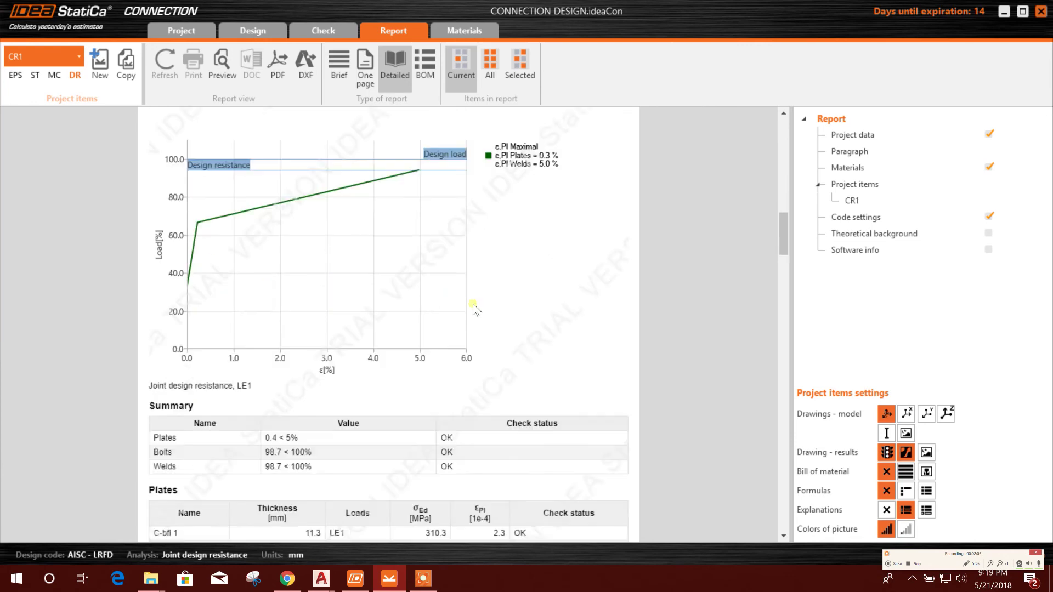
pyautogui.scroll(-2, 402, 286)
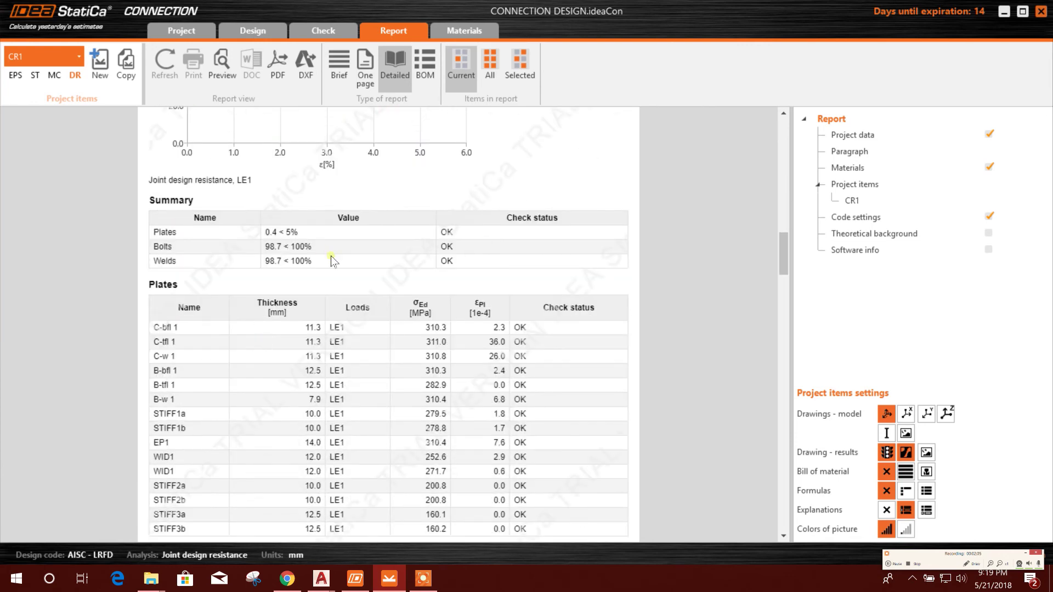
pyautogui.scroll(-3, 482, 269)
pyautogui.scroll(2, 390, 271)
pyautogui.scroll(-1, 245, 296)
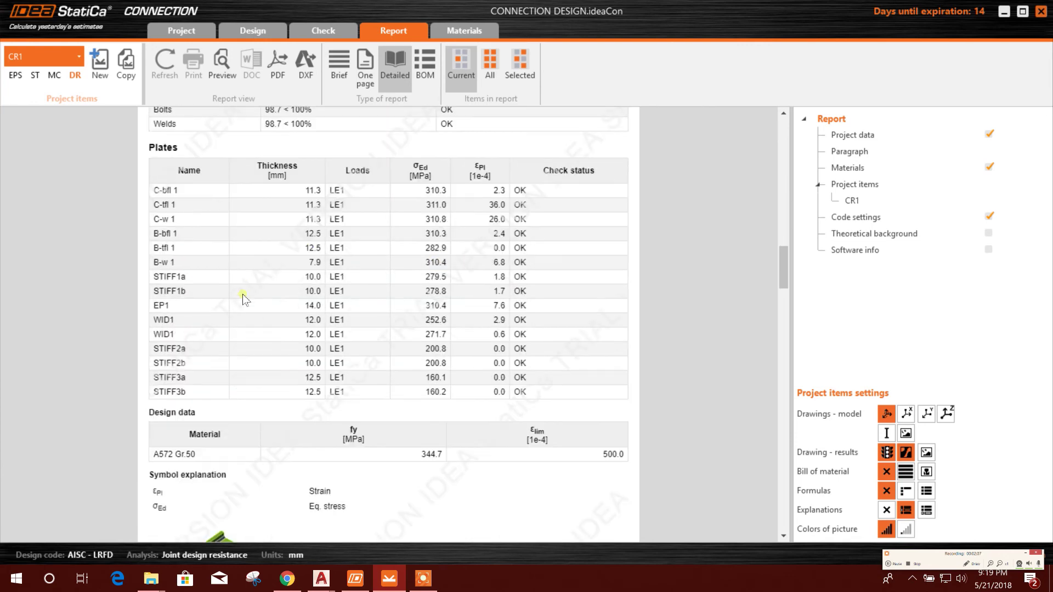
# Step: Review the report's strain check and equivalent stress pictures along with the bolt check table
pyautogui.scroll(-10, 359, 280)
pyautogui.scroll(-9, 297, 343)
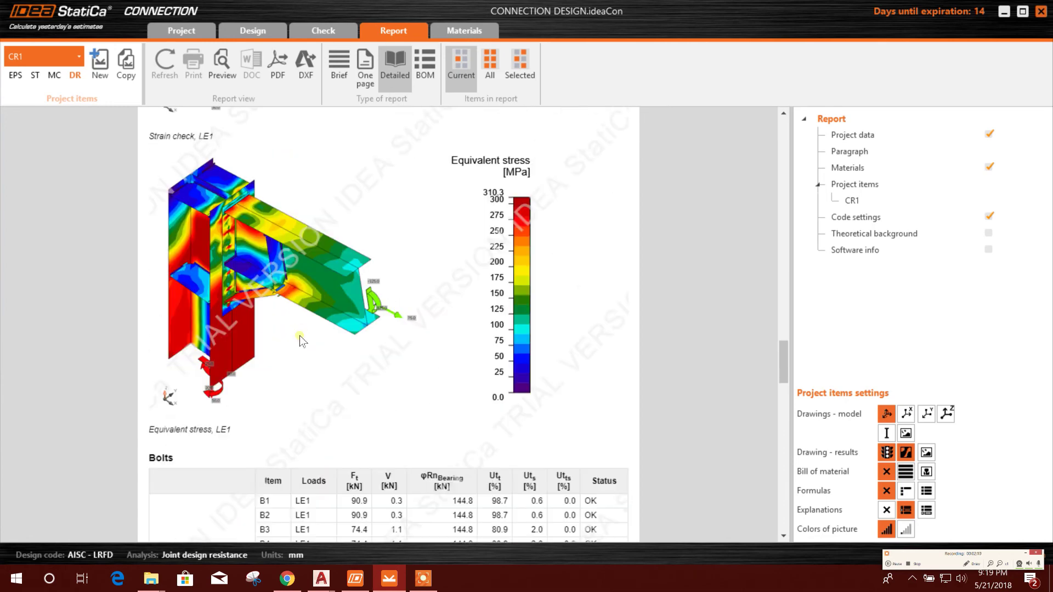
pyautogui.scroll(5, 268, 272)
pyautogui.scroll(-5, 317, 259)
pyautogui.scroll(-15, 266, 264)
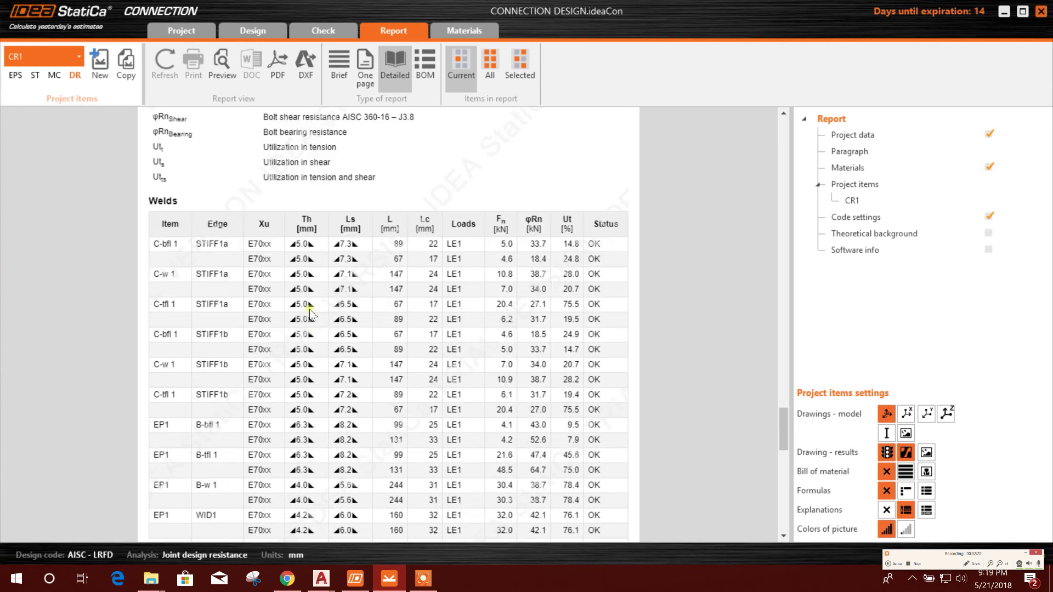
# Step: Review the report's weld check table and the code settings
pyautogui.scroll(7, 305, 269)
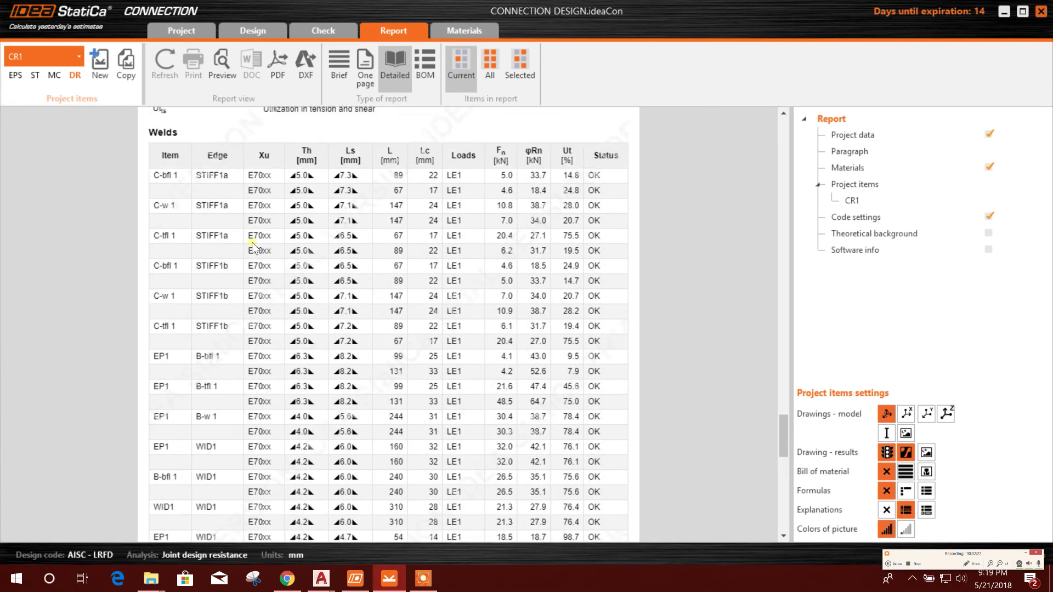
pyautogui.scroll(-8, 320, 335)
pyautogui.scroll(-5, 320, 334)
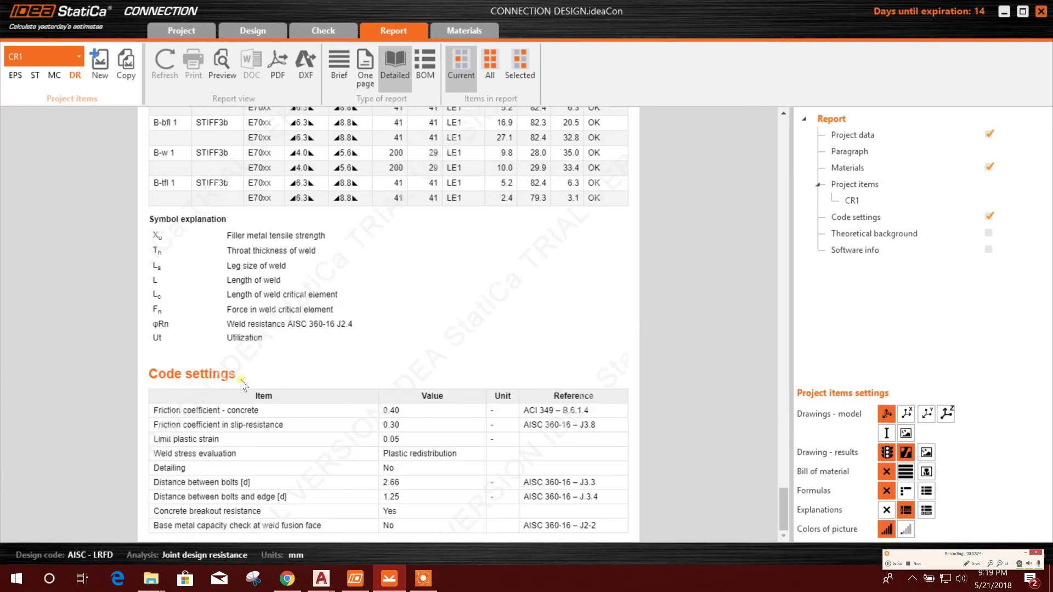
pyautogui.scroll(20, 538, 479)
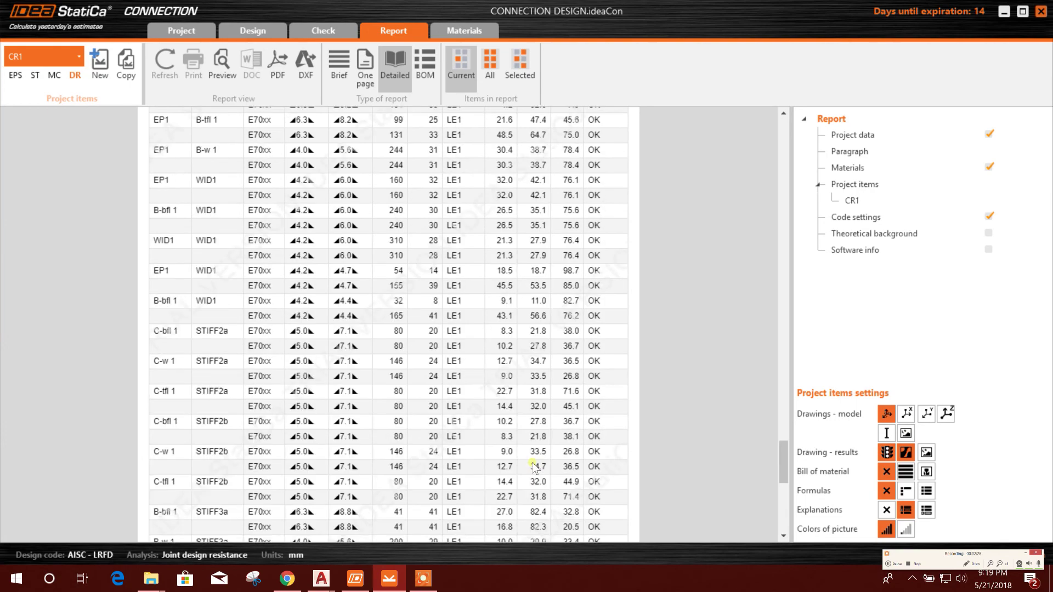
pyautogui.scroll(-12, 528, 455)
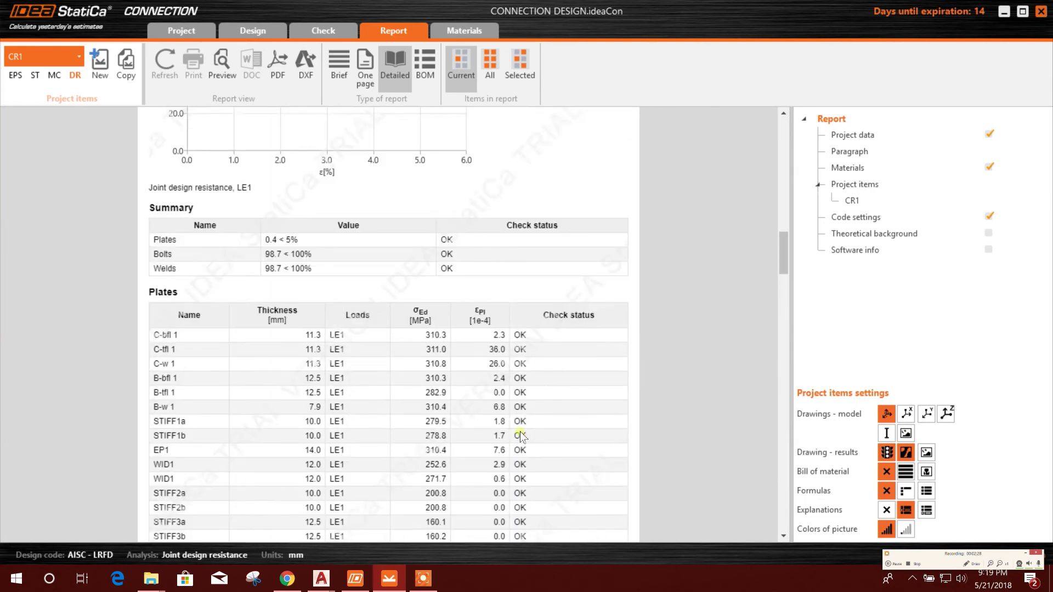
pyautogui.scroll(4, 528, 454)
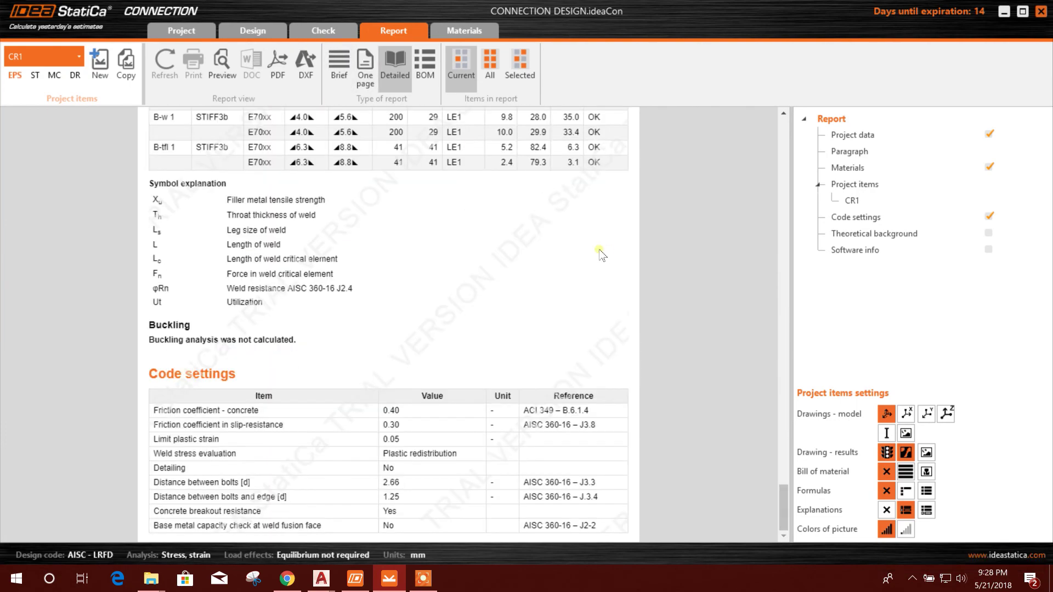
# Step: Switch the report type to bill of material and review the manufacturing operations table
pyautogui.click(430, 70)
pyautogui.click(431, 70)
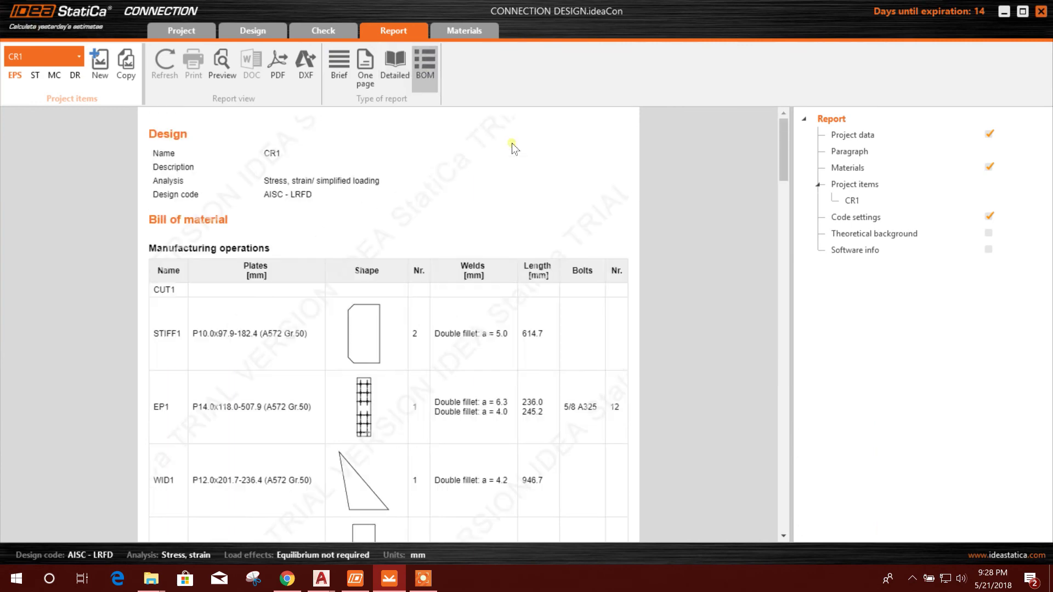
pyautogui.scroll(-4, 501, 346)
pyautogui.scroll(4, 498, 345)
pyautogui.scroll(-3, 491, 337)
pyautogui.scroll(3, 493, 331)
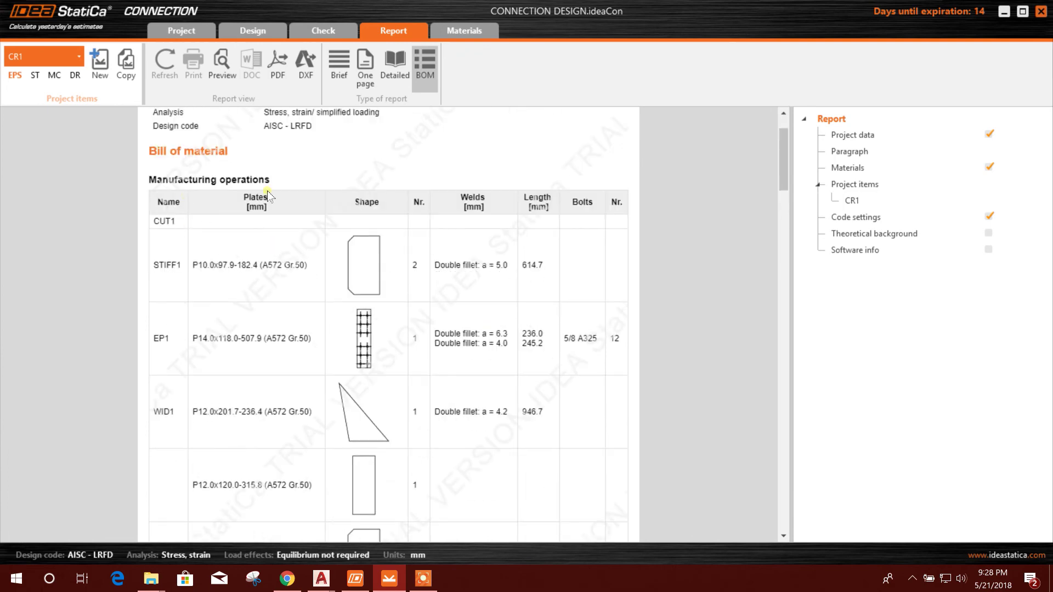
pyautogui.scroll(-3, 185, 242)
pyautogui.scroll(2, 212, 234)
pyautogui.scroll(-2, 277, 245)
pyautogui.scroll(2, 226, 212)
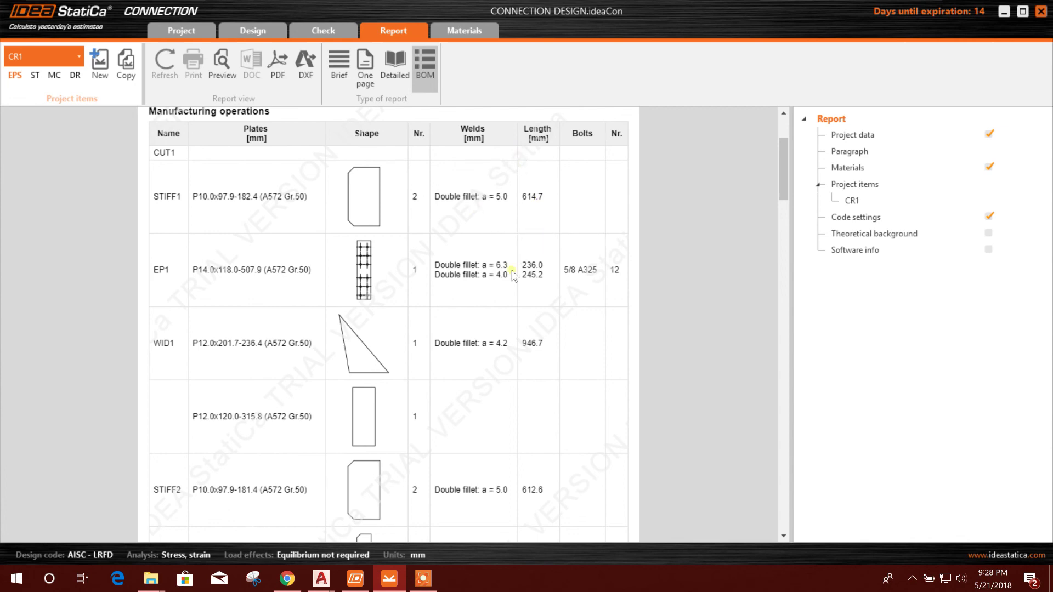
# Step: Look through the weld and bolt lists and the dimensioned plate drawings in the bill of material
pyautogui.scroll(-15, 514, 274)
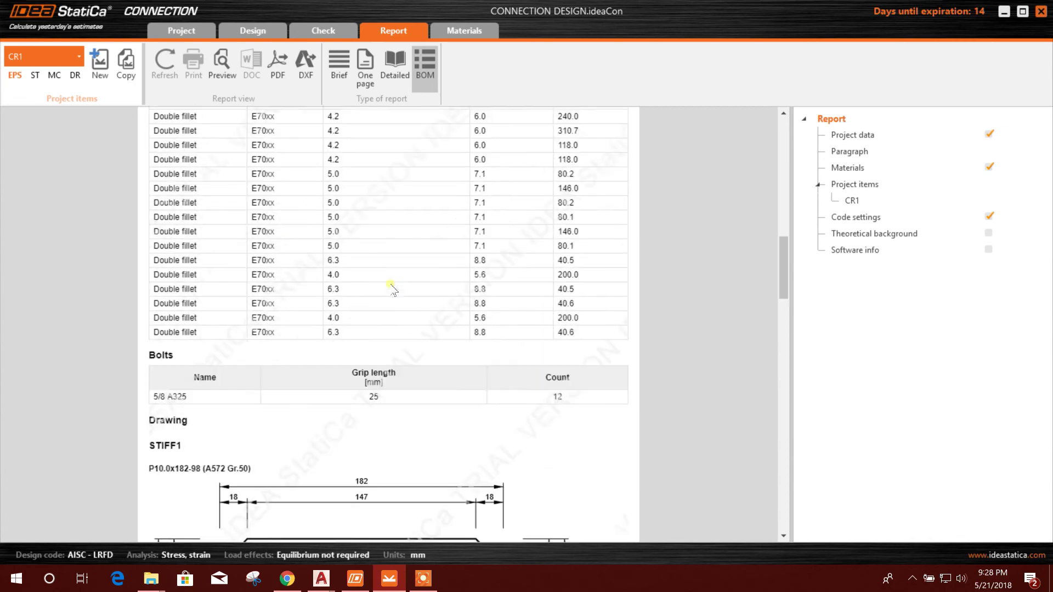
pyautogui.scroll(-15, 390, 289)
pyautogui.scroll(-10, 391, 295)
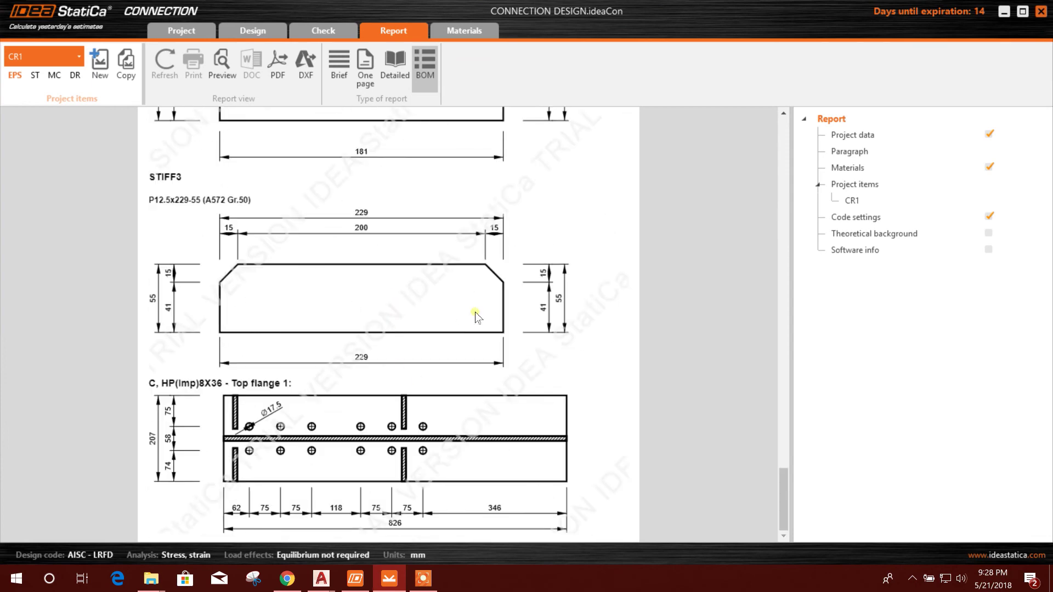
pyautogui.scroll(20, 451, 324)
pyautogui.scroll(15, 449, 334)
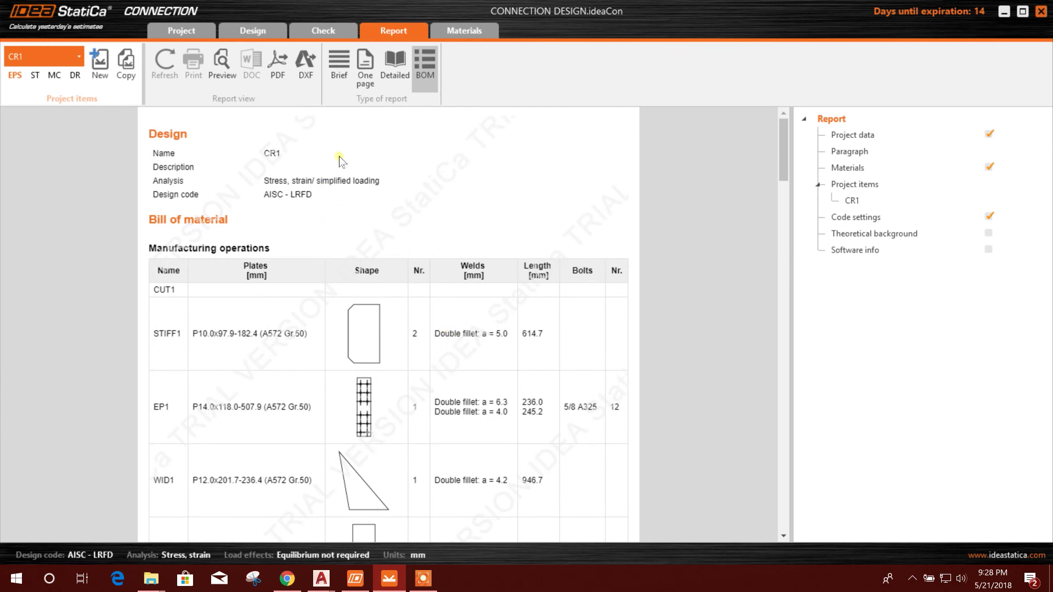
# Step: Export the bill of material report as a PDF named d in the idea folder
pyautogui.rightClick(348, 138)
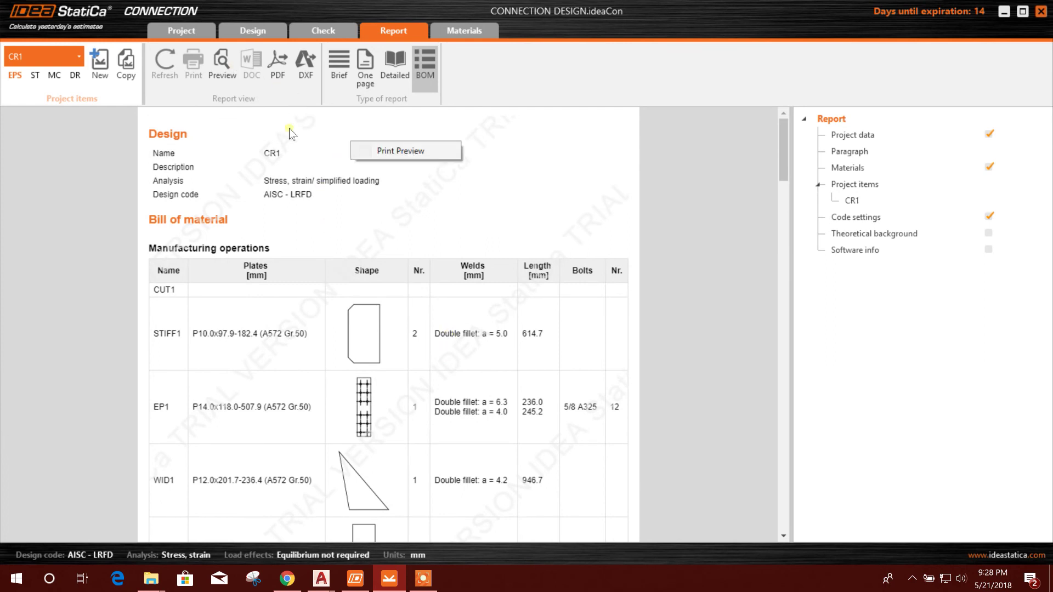
pyautogui.click(278, 62)
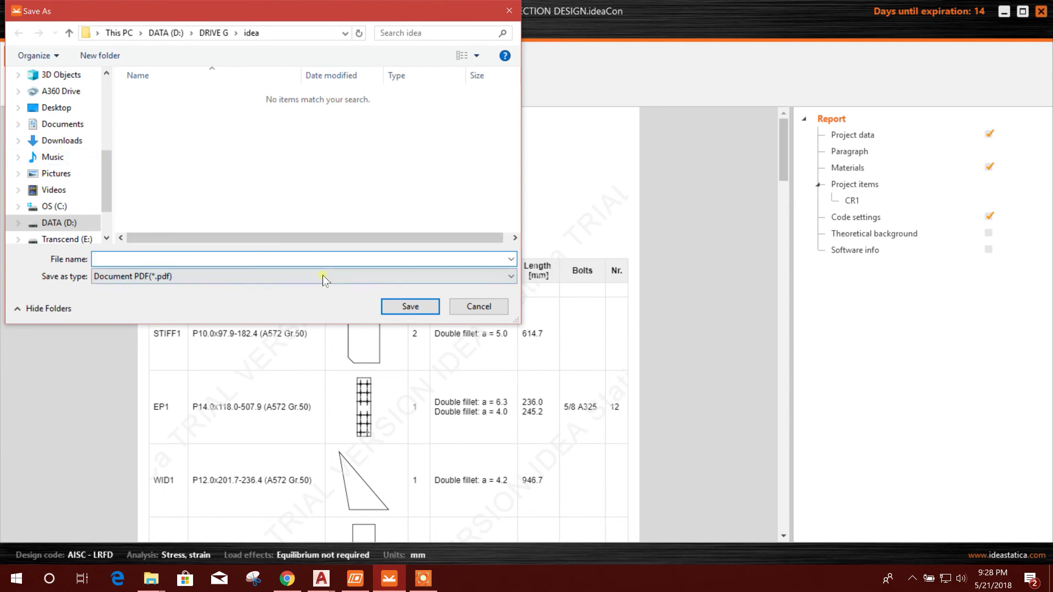
pyautogui.write('d')
pyautogui.click(410, 306)
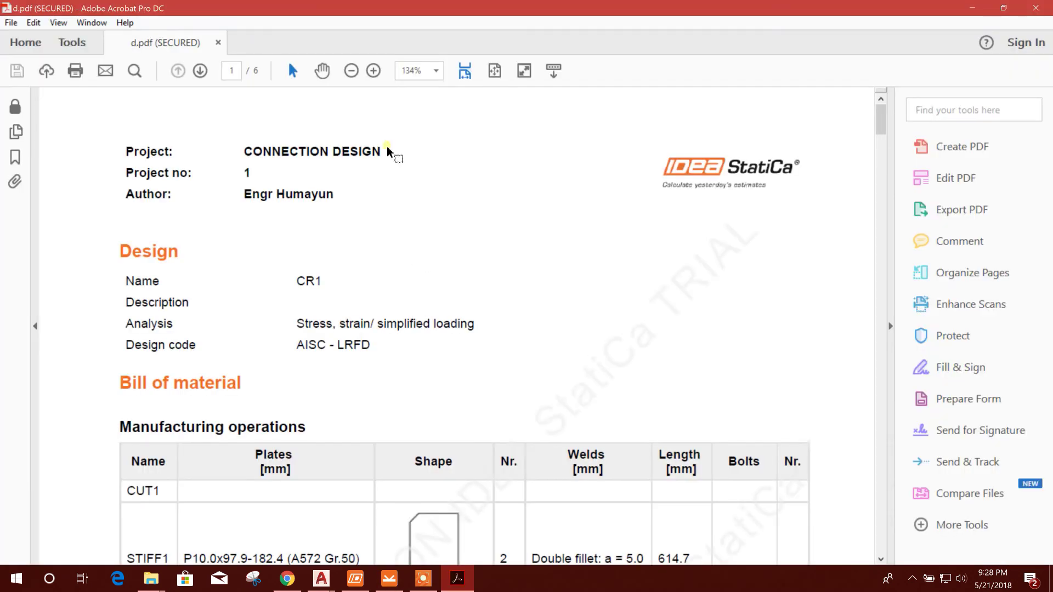
# Step: View the exported PDF one full page at a time, browse its pages and close it
pyautogui.click(495, 70)
pyautogui.scroll(-3, 430, 251)
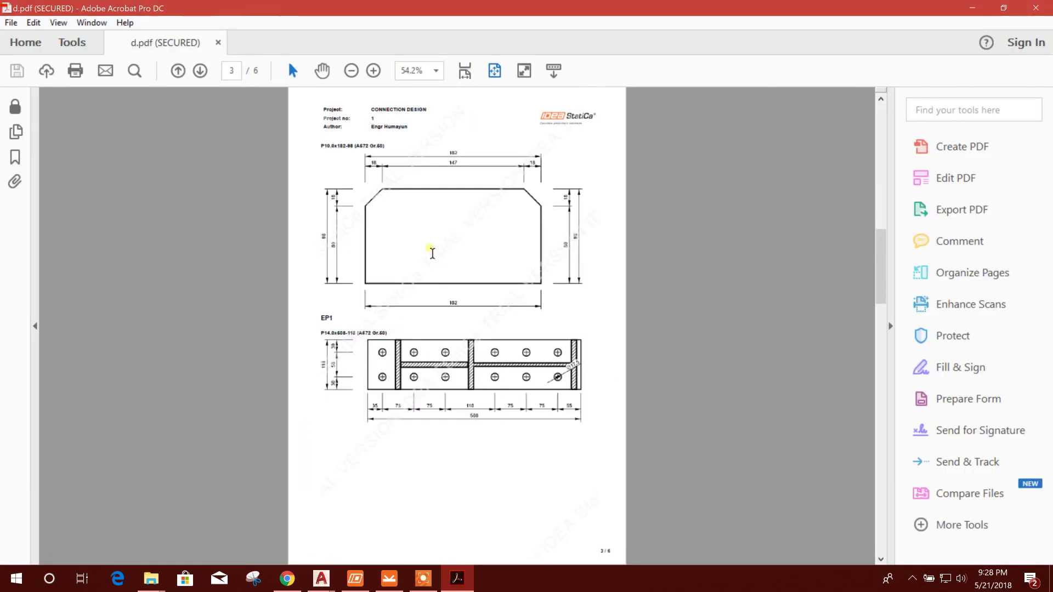
pyautogui.scroll(2, 427, 277)
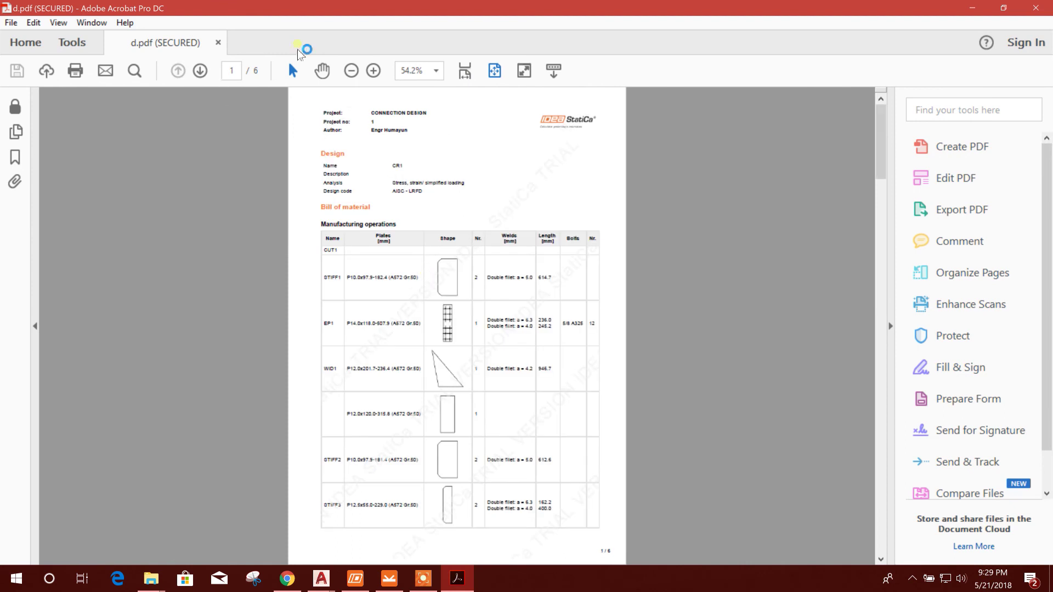
pyautogui.click(1036, 7)
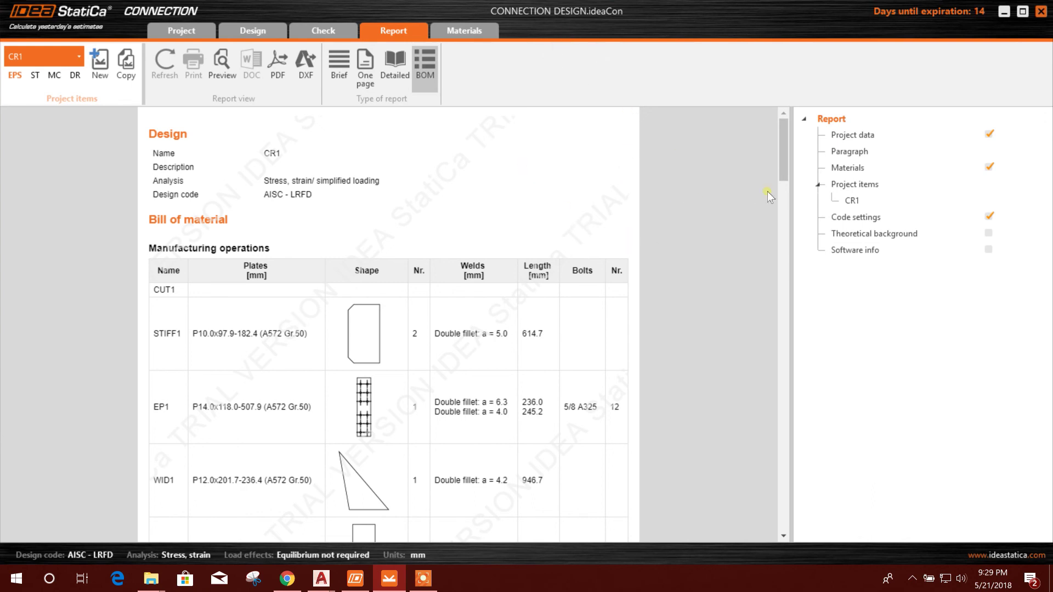
# Step: Return to the connection design and display the properties of beam B and column C
pyautogui.click(239, 29)
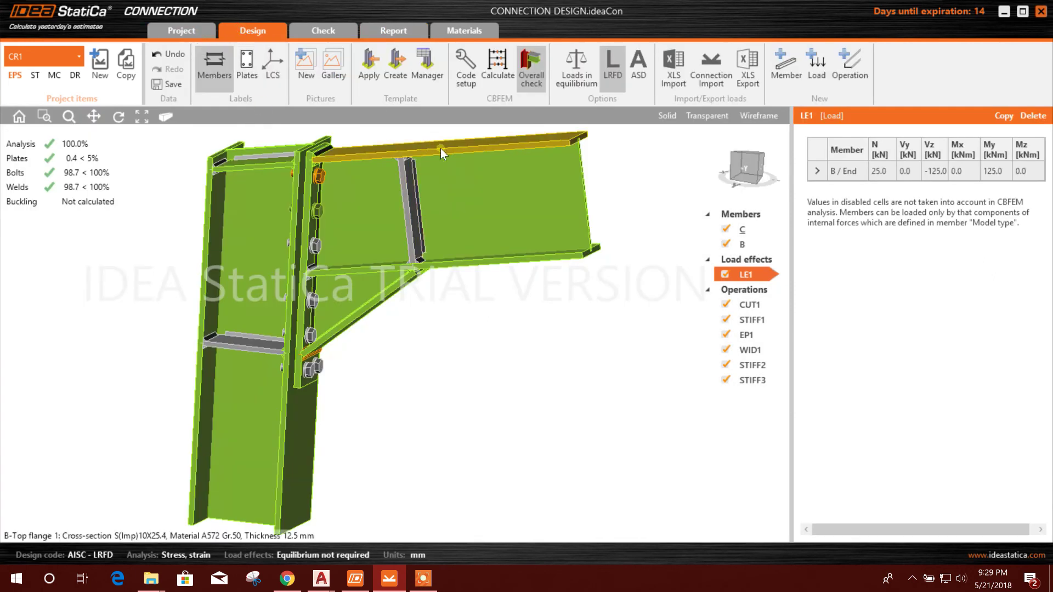
pyautogui.click(489, 176)
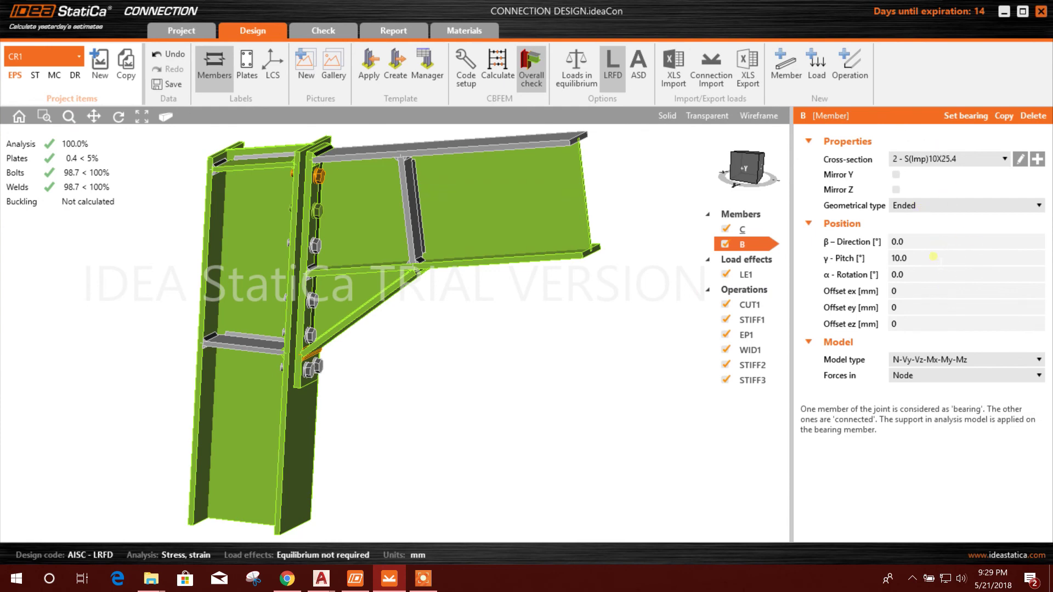
pyautogui.click(305, 400)
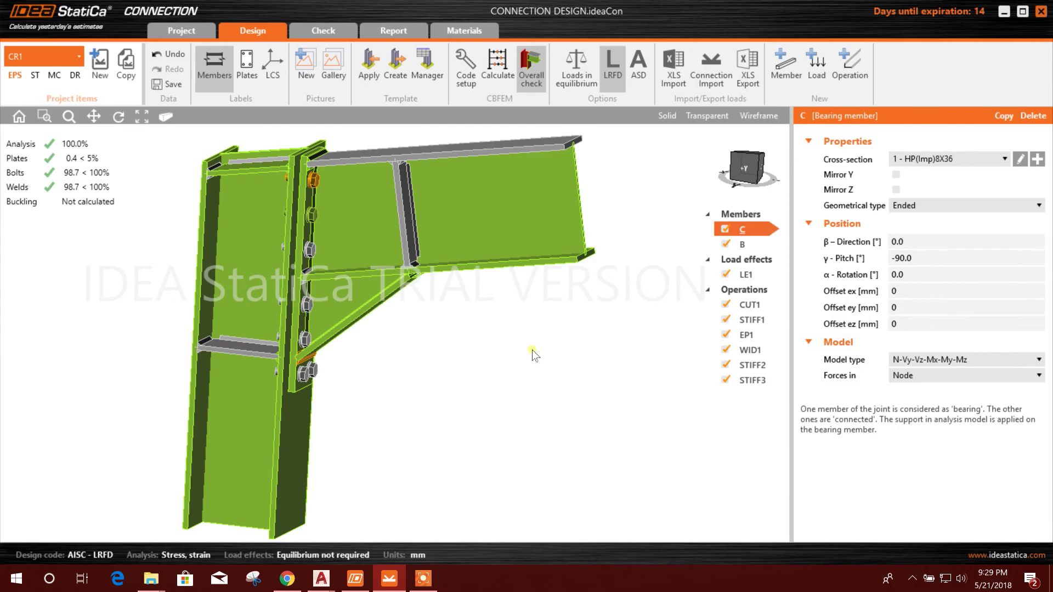